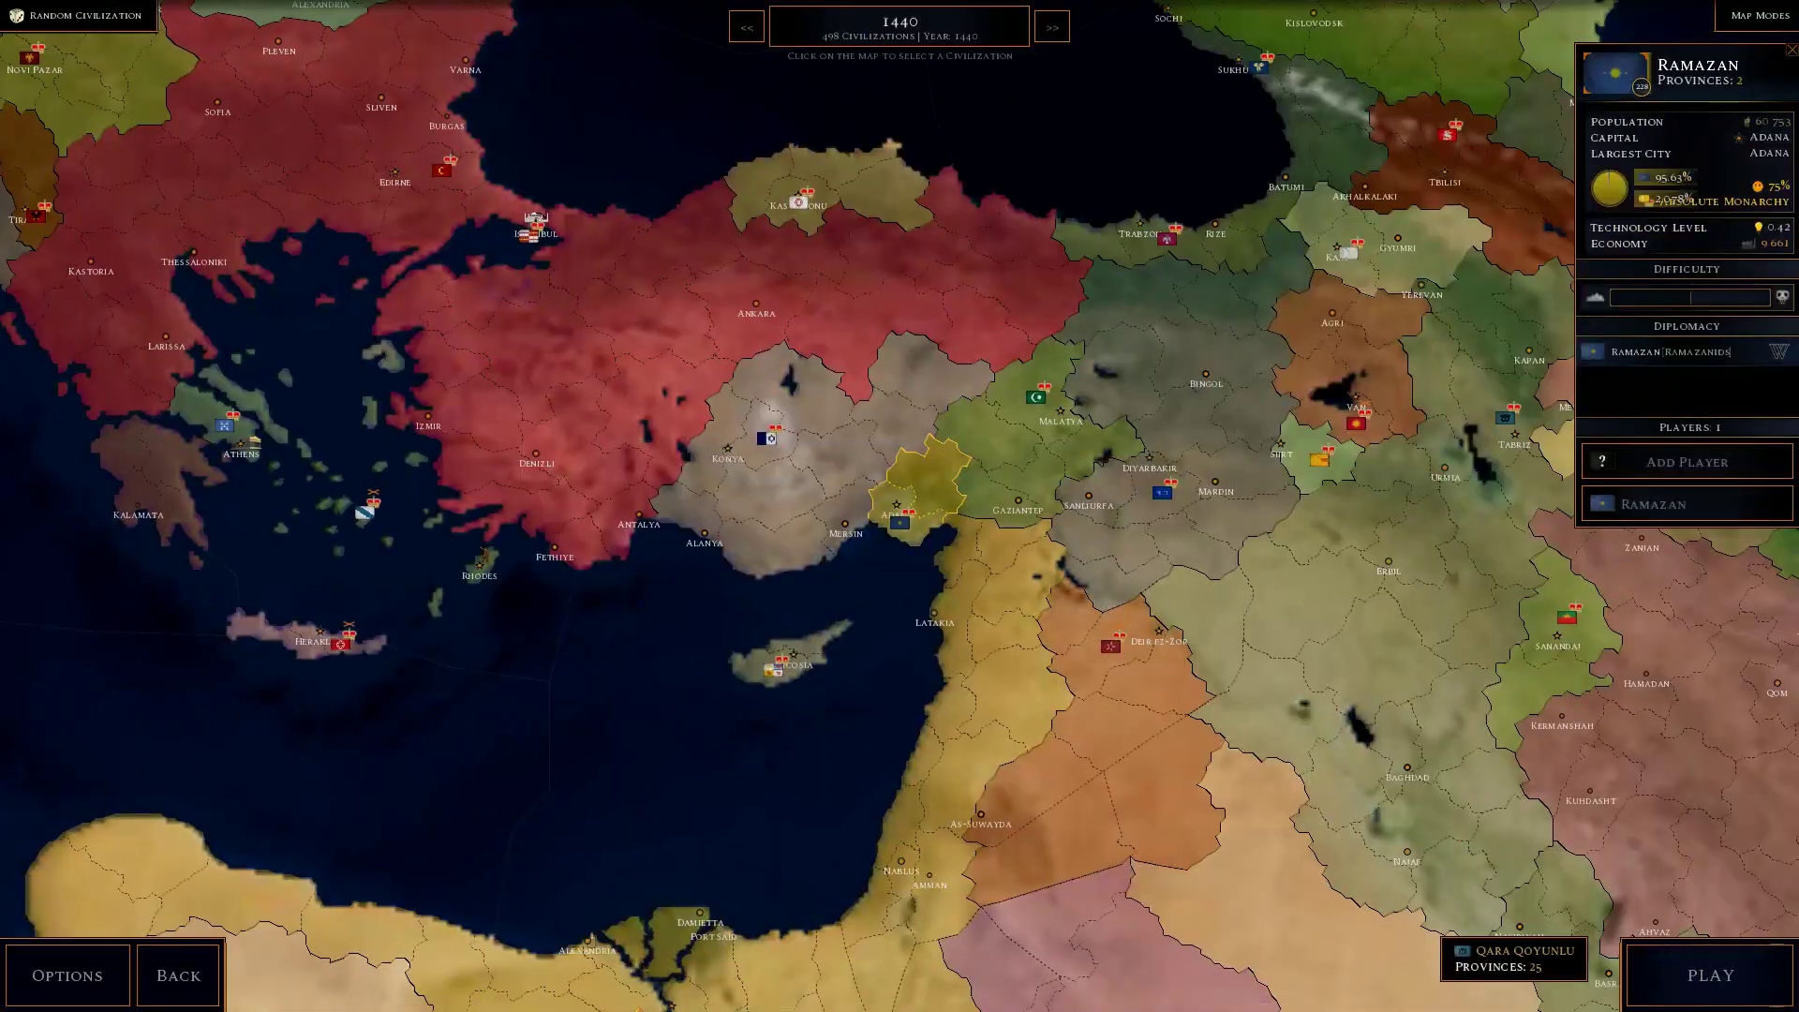
Leave the 1440 scenario setup and exit the Addon+ game to the desktop.
{"action": "left_click", "coordinate": [178, 975]}
{"action": "left_click", "coordinate": [1629, 979]}
{"action": "key", "text": "Escape"}
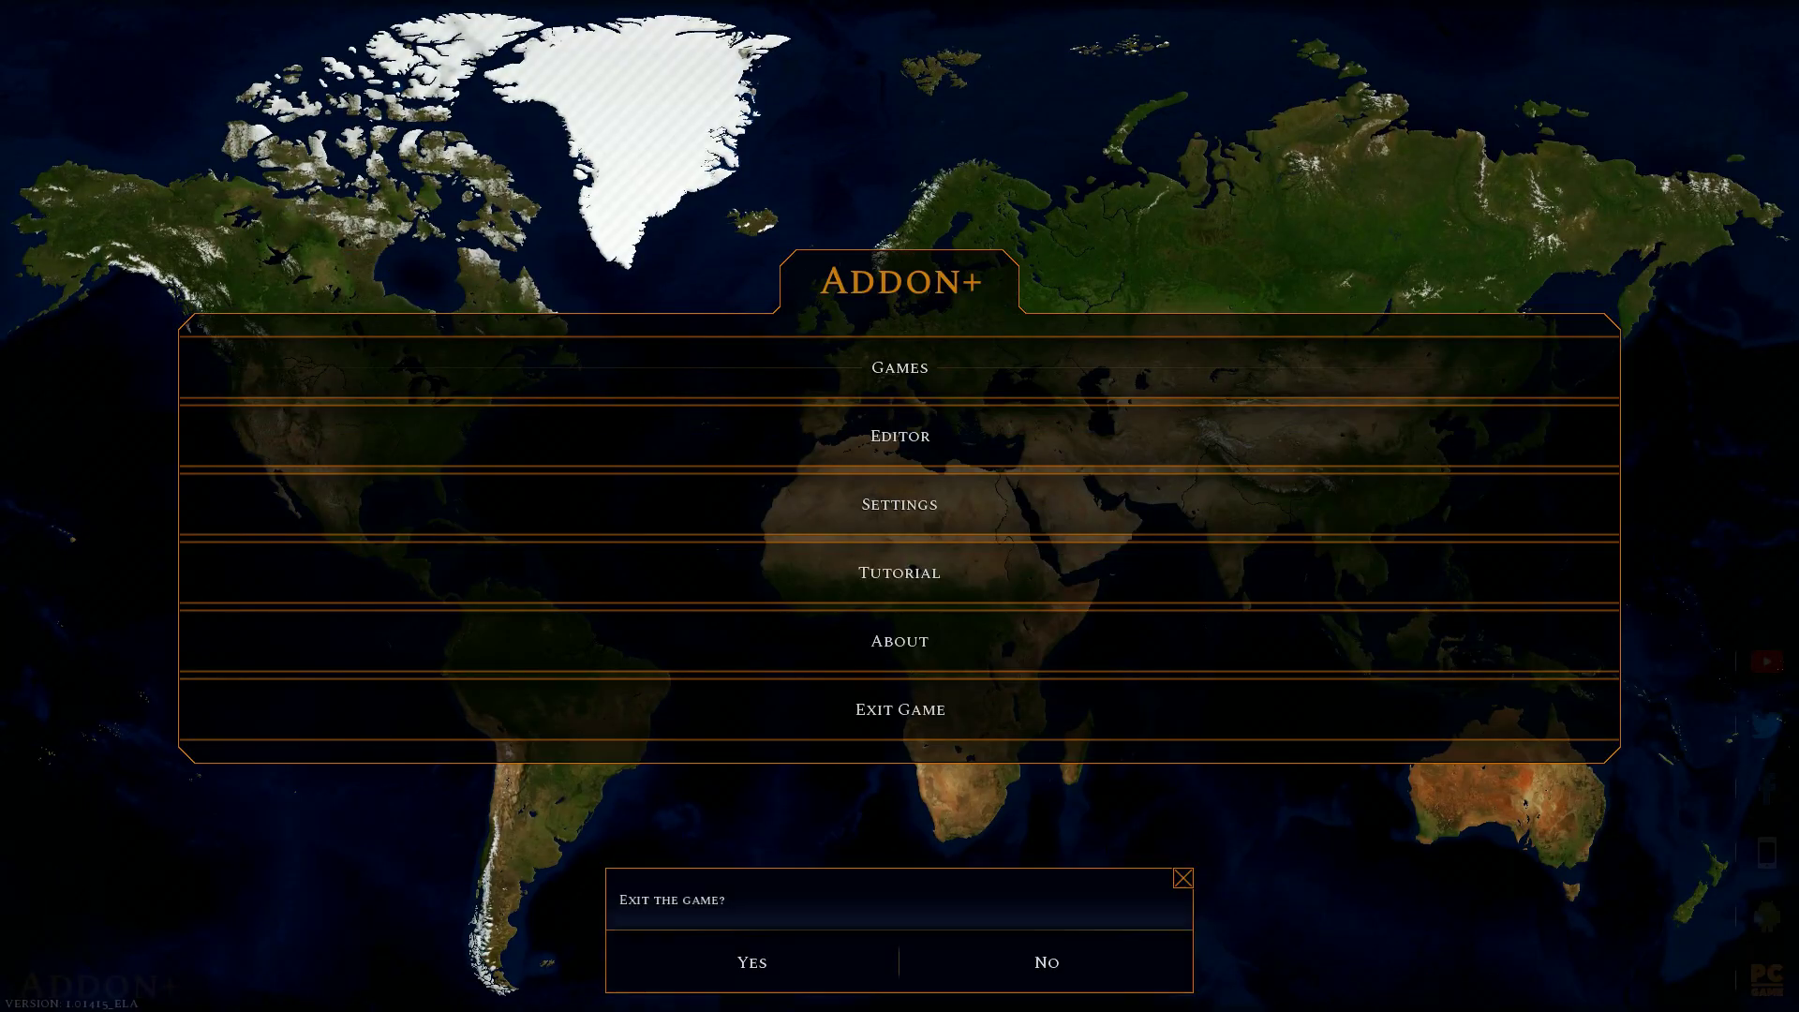
{"action": "left_click", "coordinate": [752, 537]}
{"action": "left_click", "coordinate": [1720, 25]}
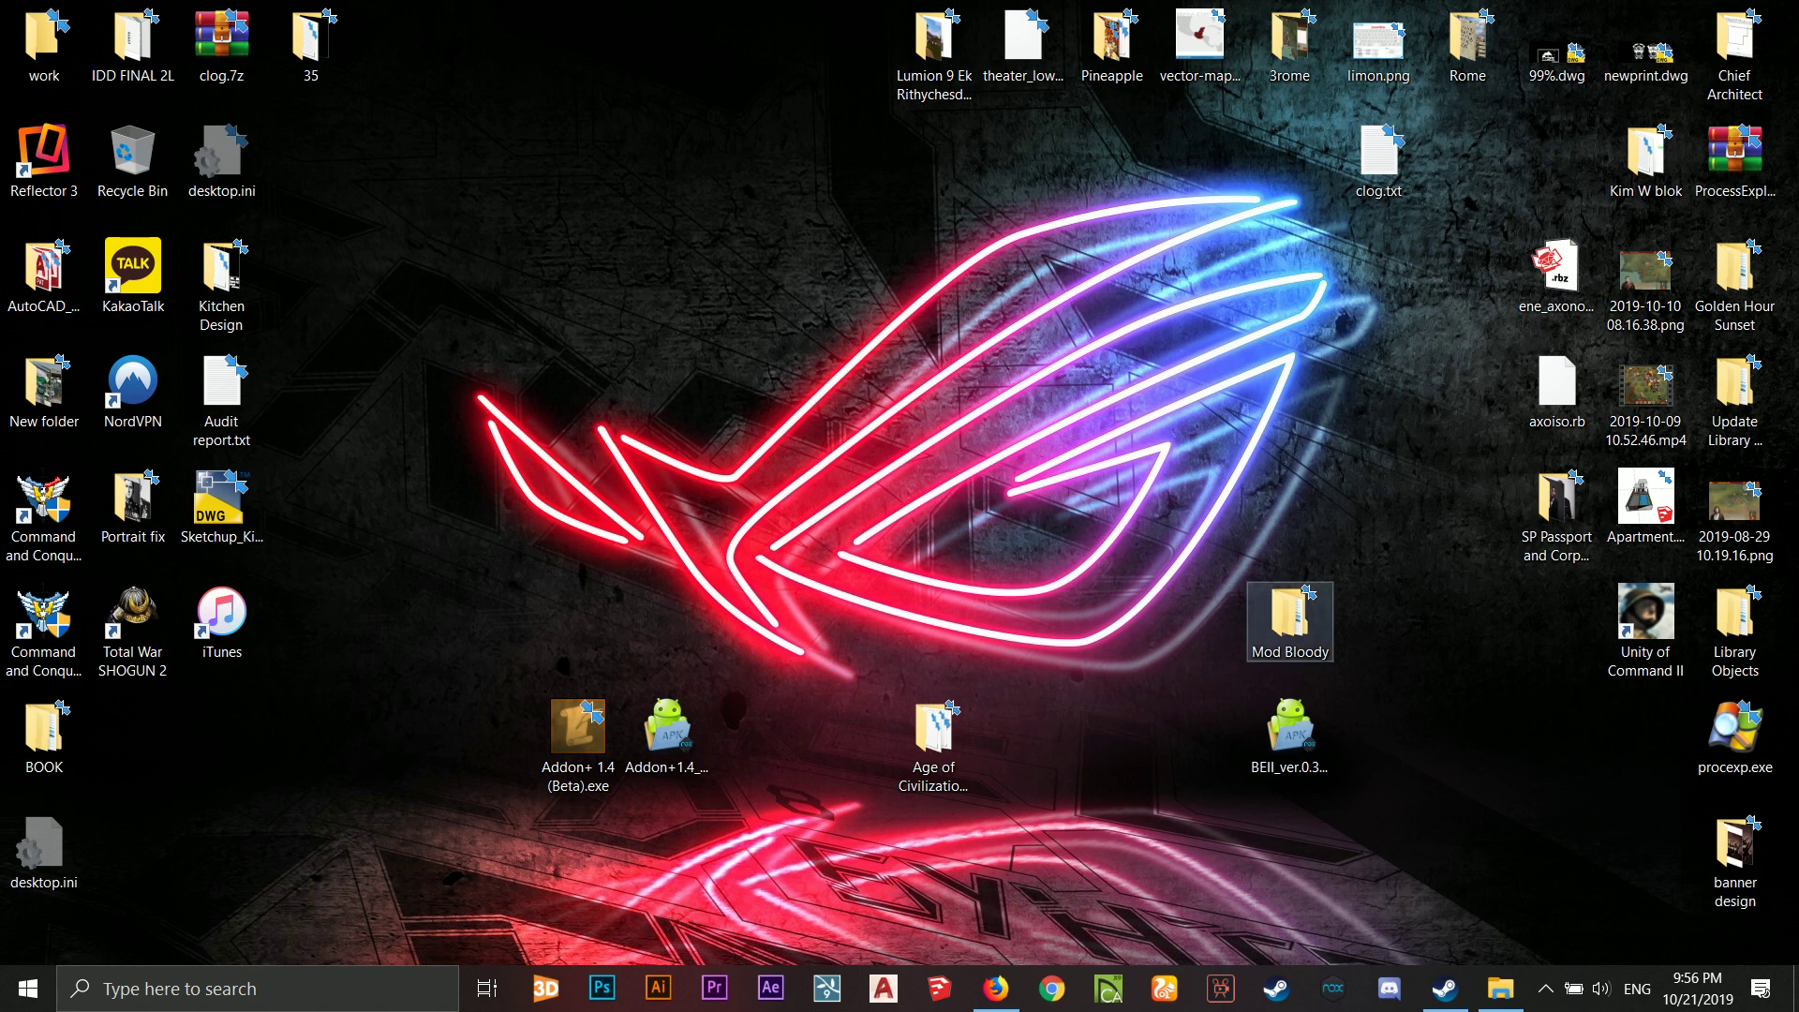
Try to extract the clog.7z archive into its own clog folder on the desktop.
{"action": "mouse_move", "coordinate": [1289, 609]}
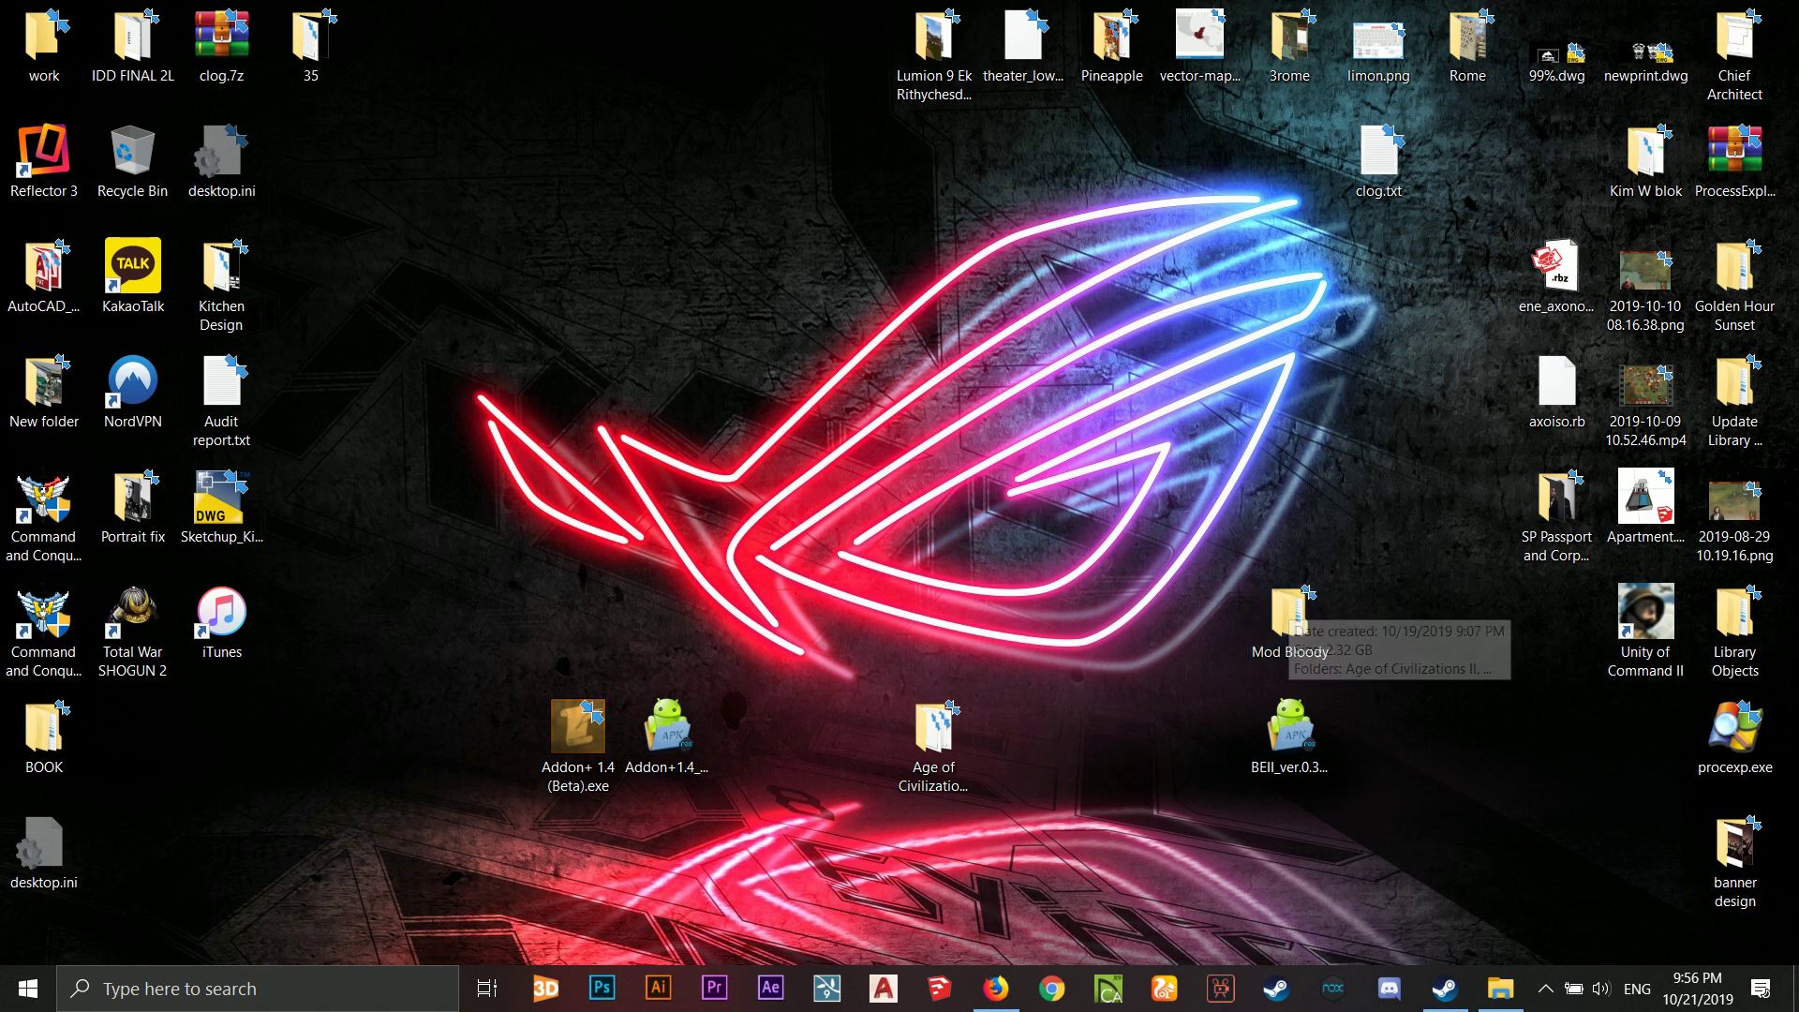
{"action": "right_click", "coordinate": [222, 54]}
{"action": "key", "text": "Escape"}
{"action": "left_click_drag", "start_coordinate": [222, 47], "coordinate": [578, 161]}
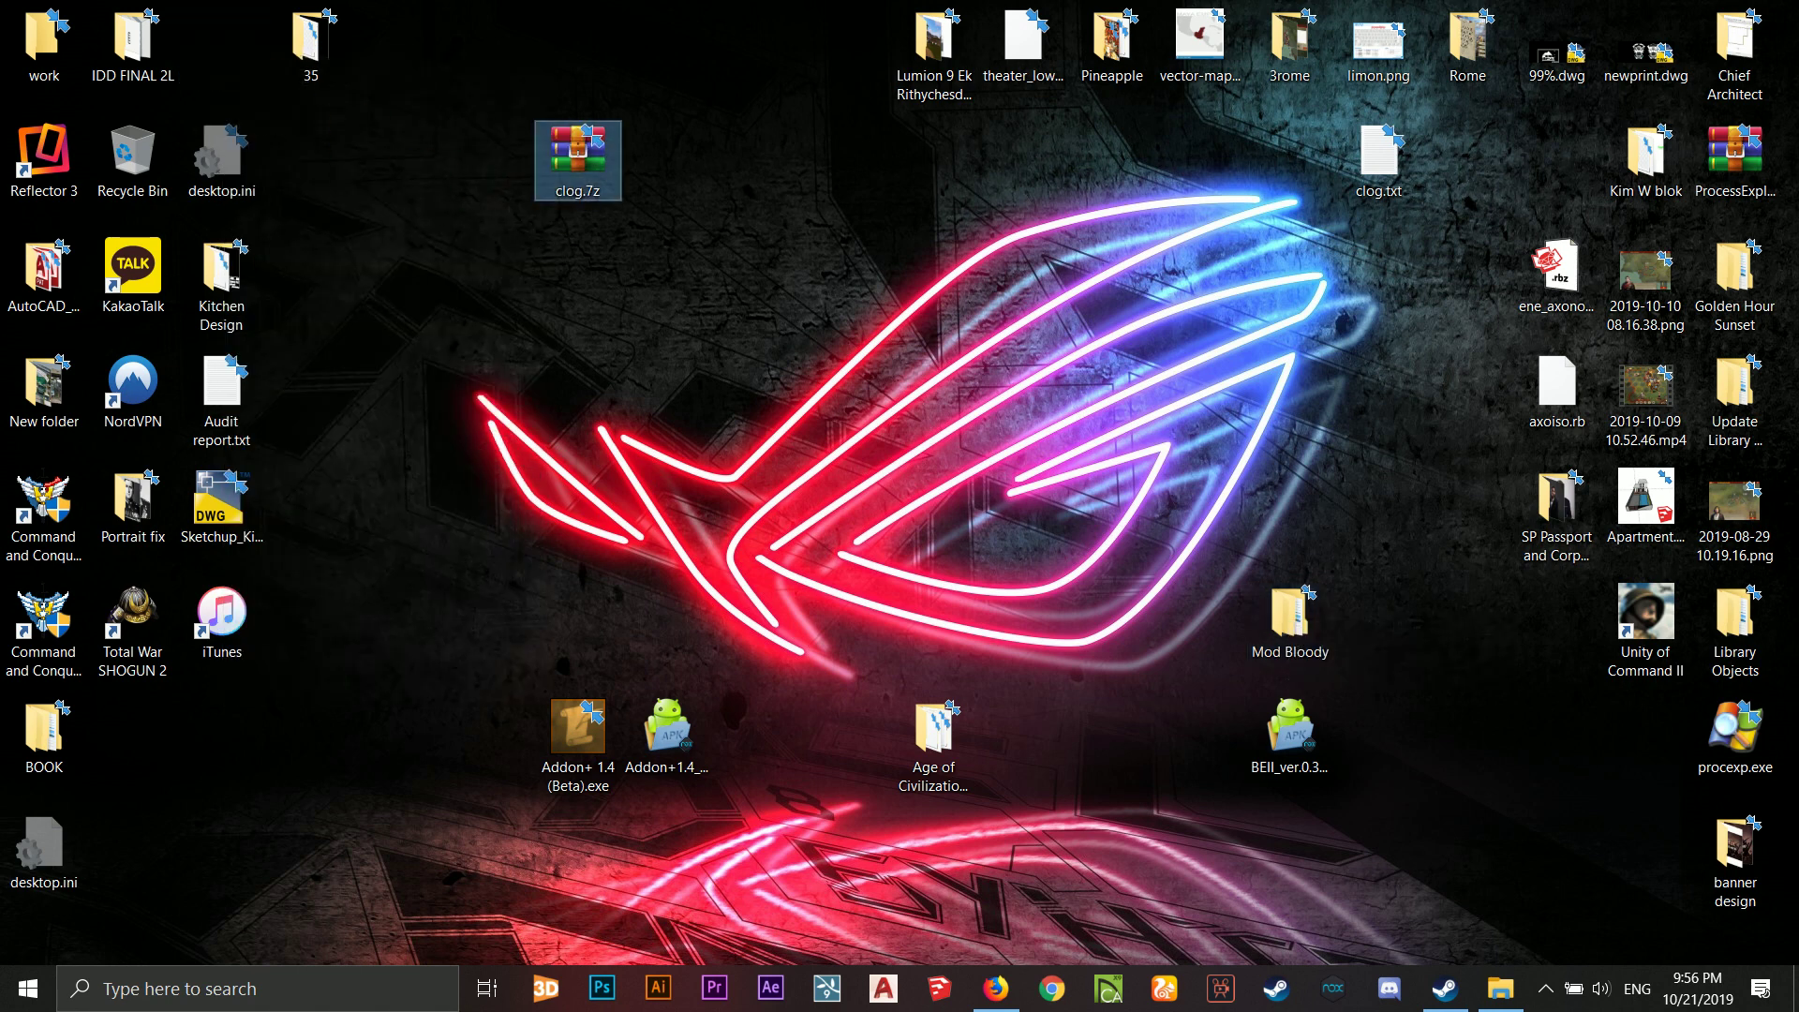
{"action": "right_click", "coordinate": [576, 160]}
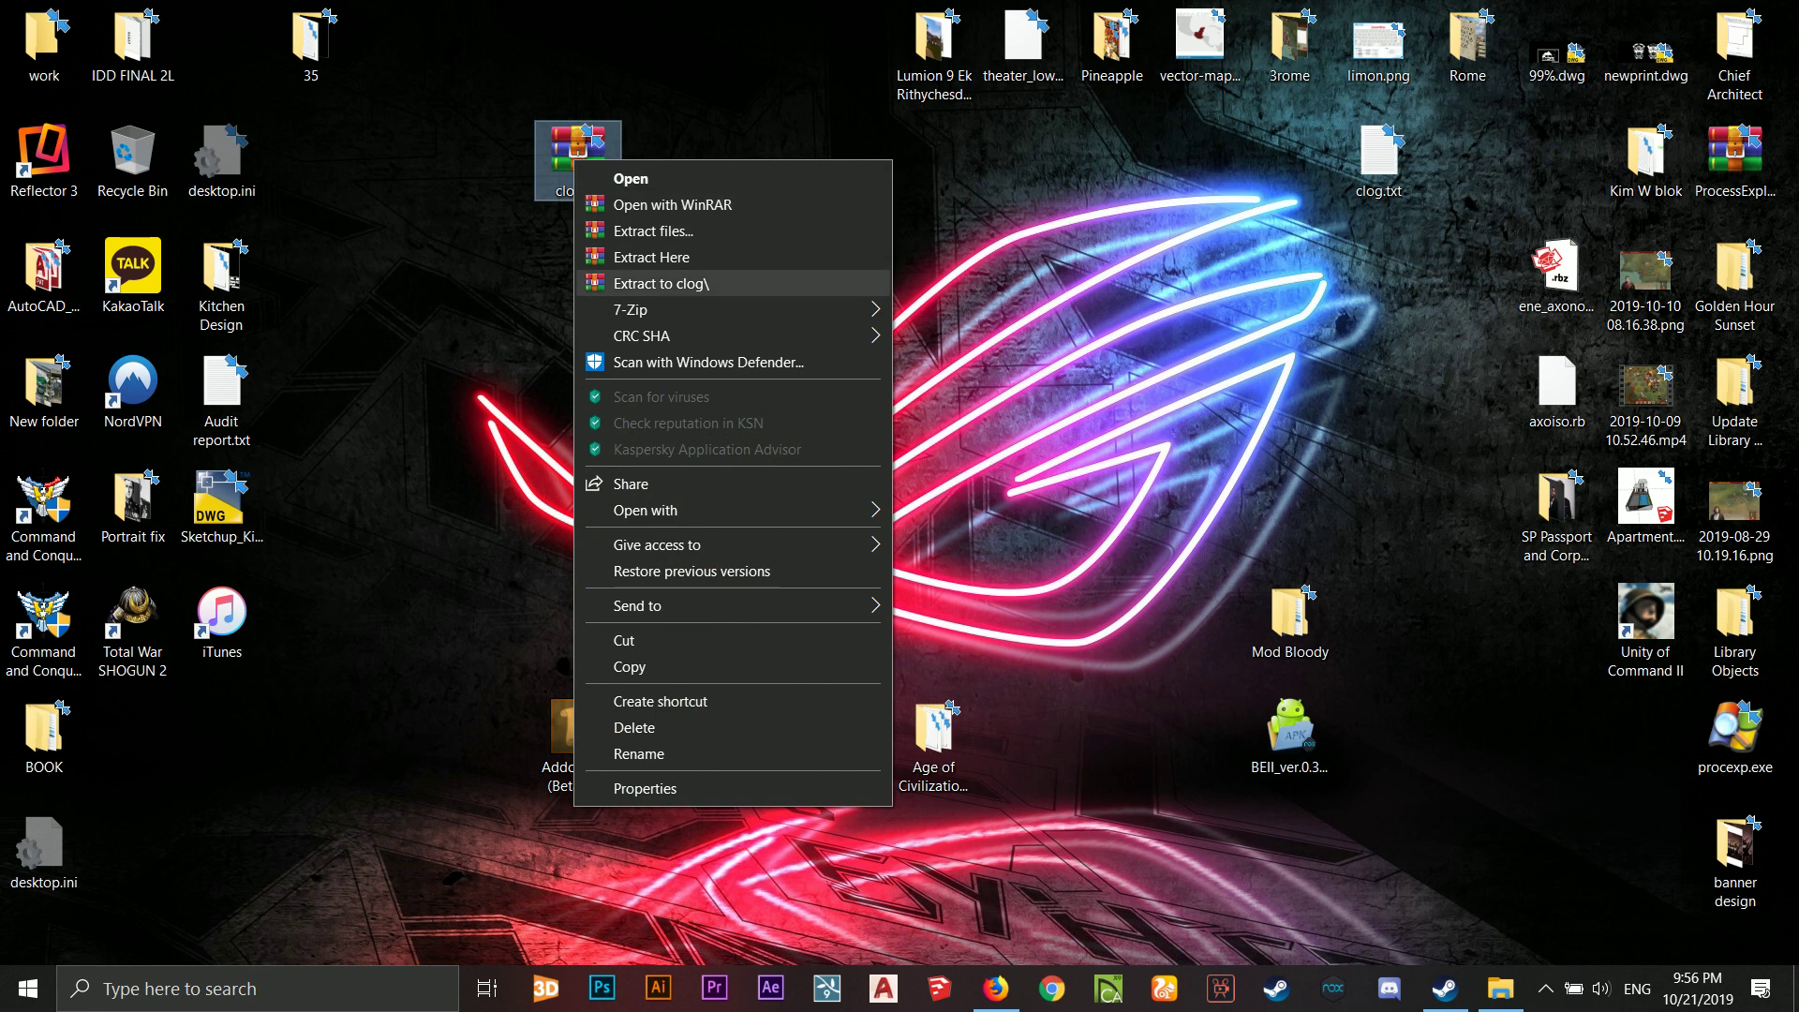
{"action": "left_click", "coordinate": [661, 283]}
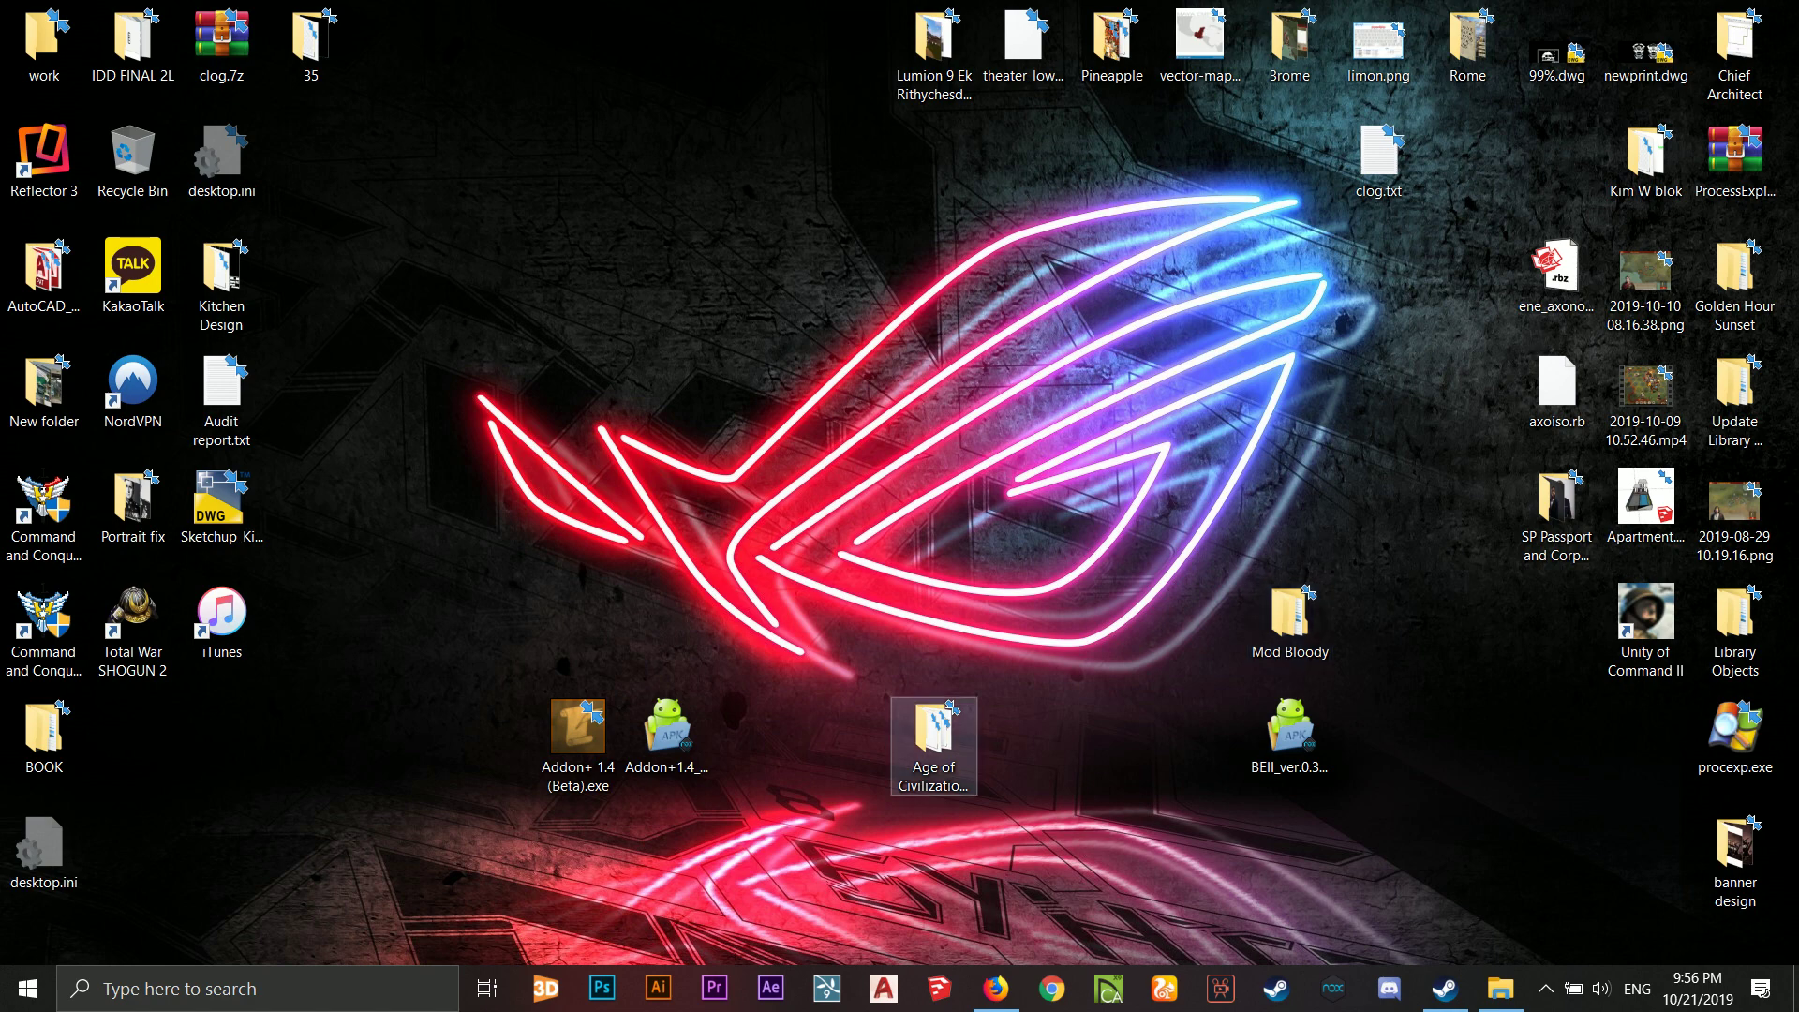
Copy the Age of Civilizations II_backup folder on the desktop.
{"action": "right_click", "coordinate": [937, 750]}
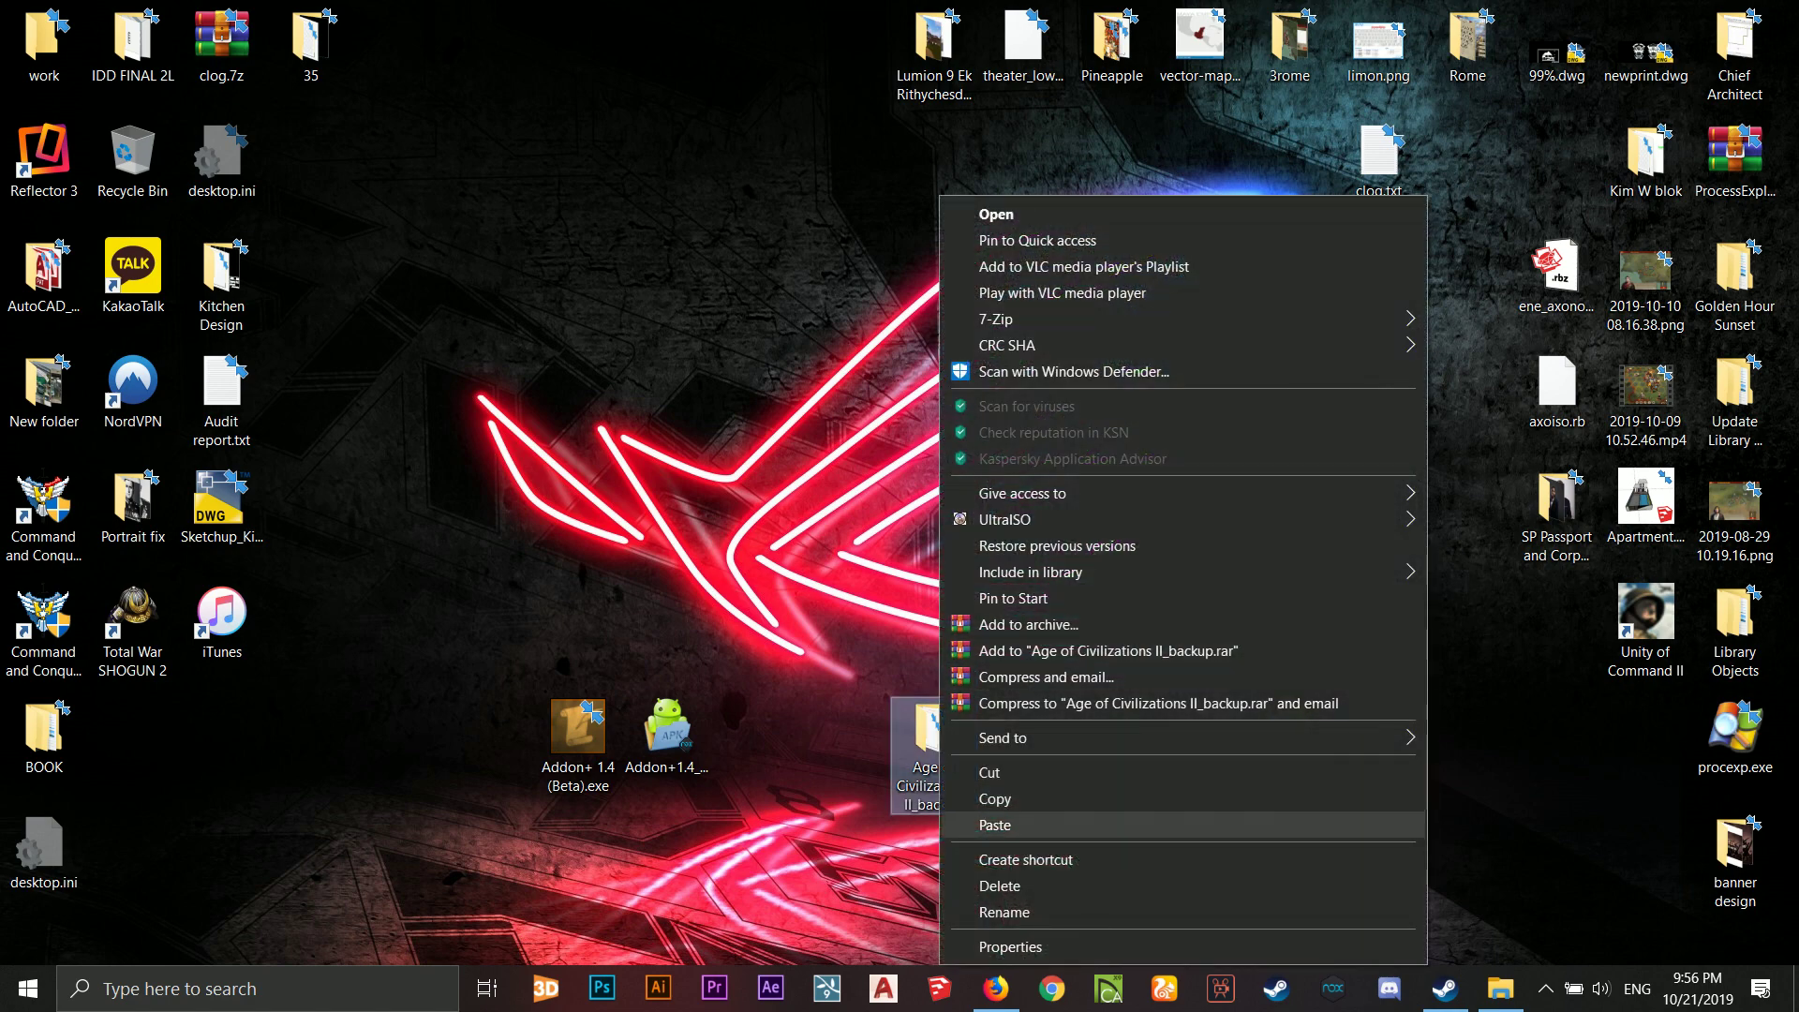
{"action": "left_click", "coordinate": [995, 798]}
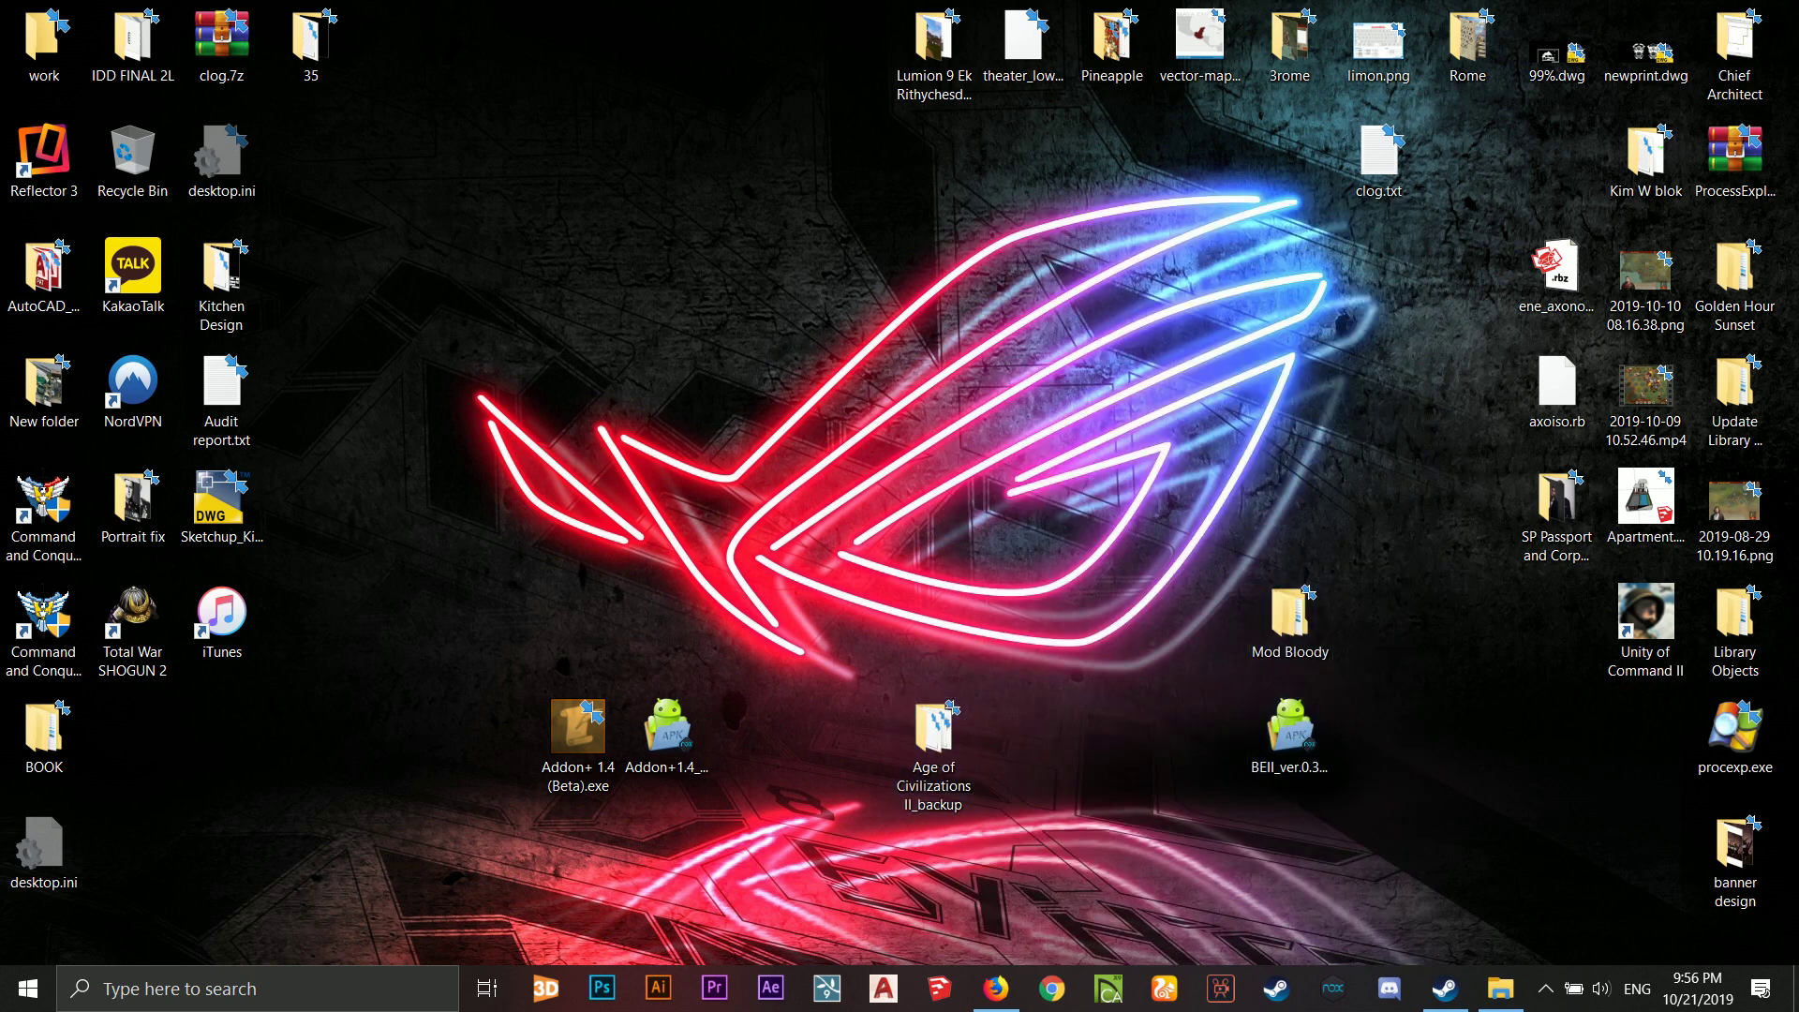
Examine the game, map and music folders inside the Age of Civilizations II folder of Mod Bloody.
{"action": "double_click", "coordinate": [1290, 619]}
{"action": "double_click", "coordinate": [291, 252]}
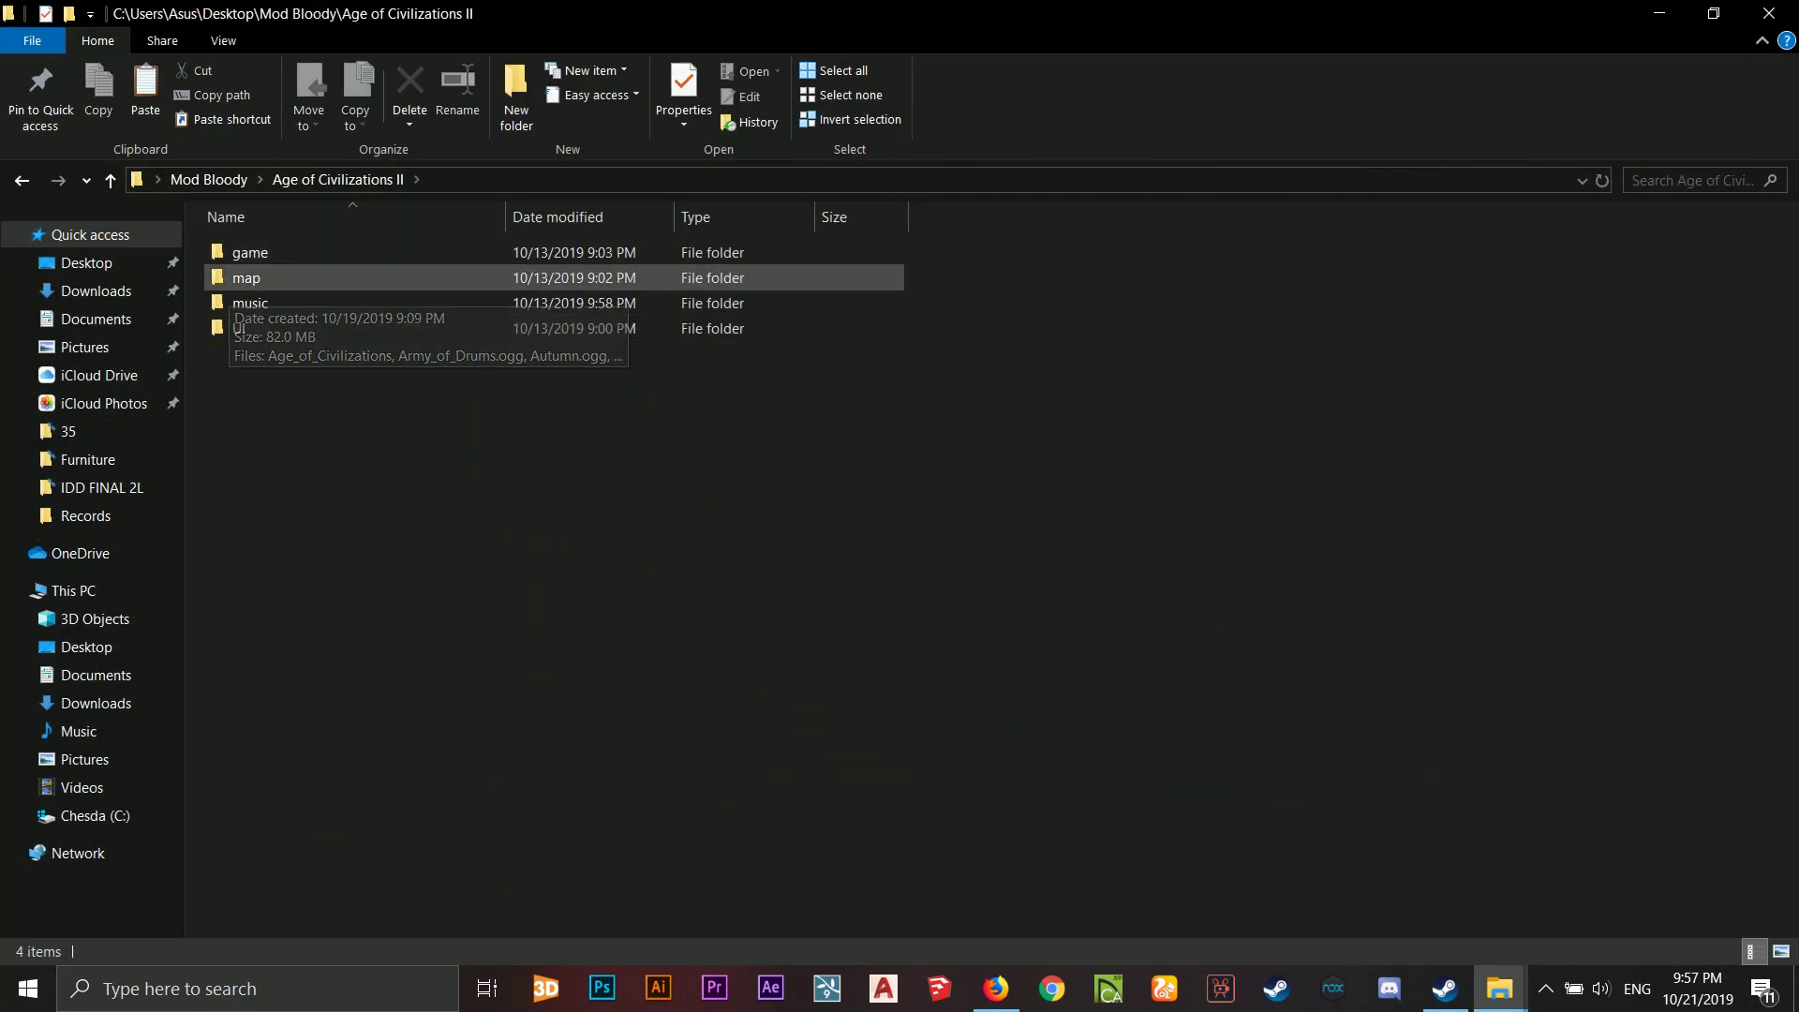
{"action": "double_click", "coordinate": [281, 254]}
{"action": "left_click", "coordinate": [21, 181]}
{"action": "double_click", "coordinate": [245, 277]}
{"action": "key", "text": "alt+Left"}
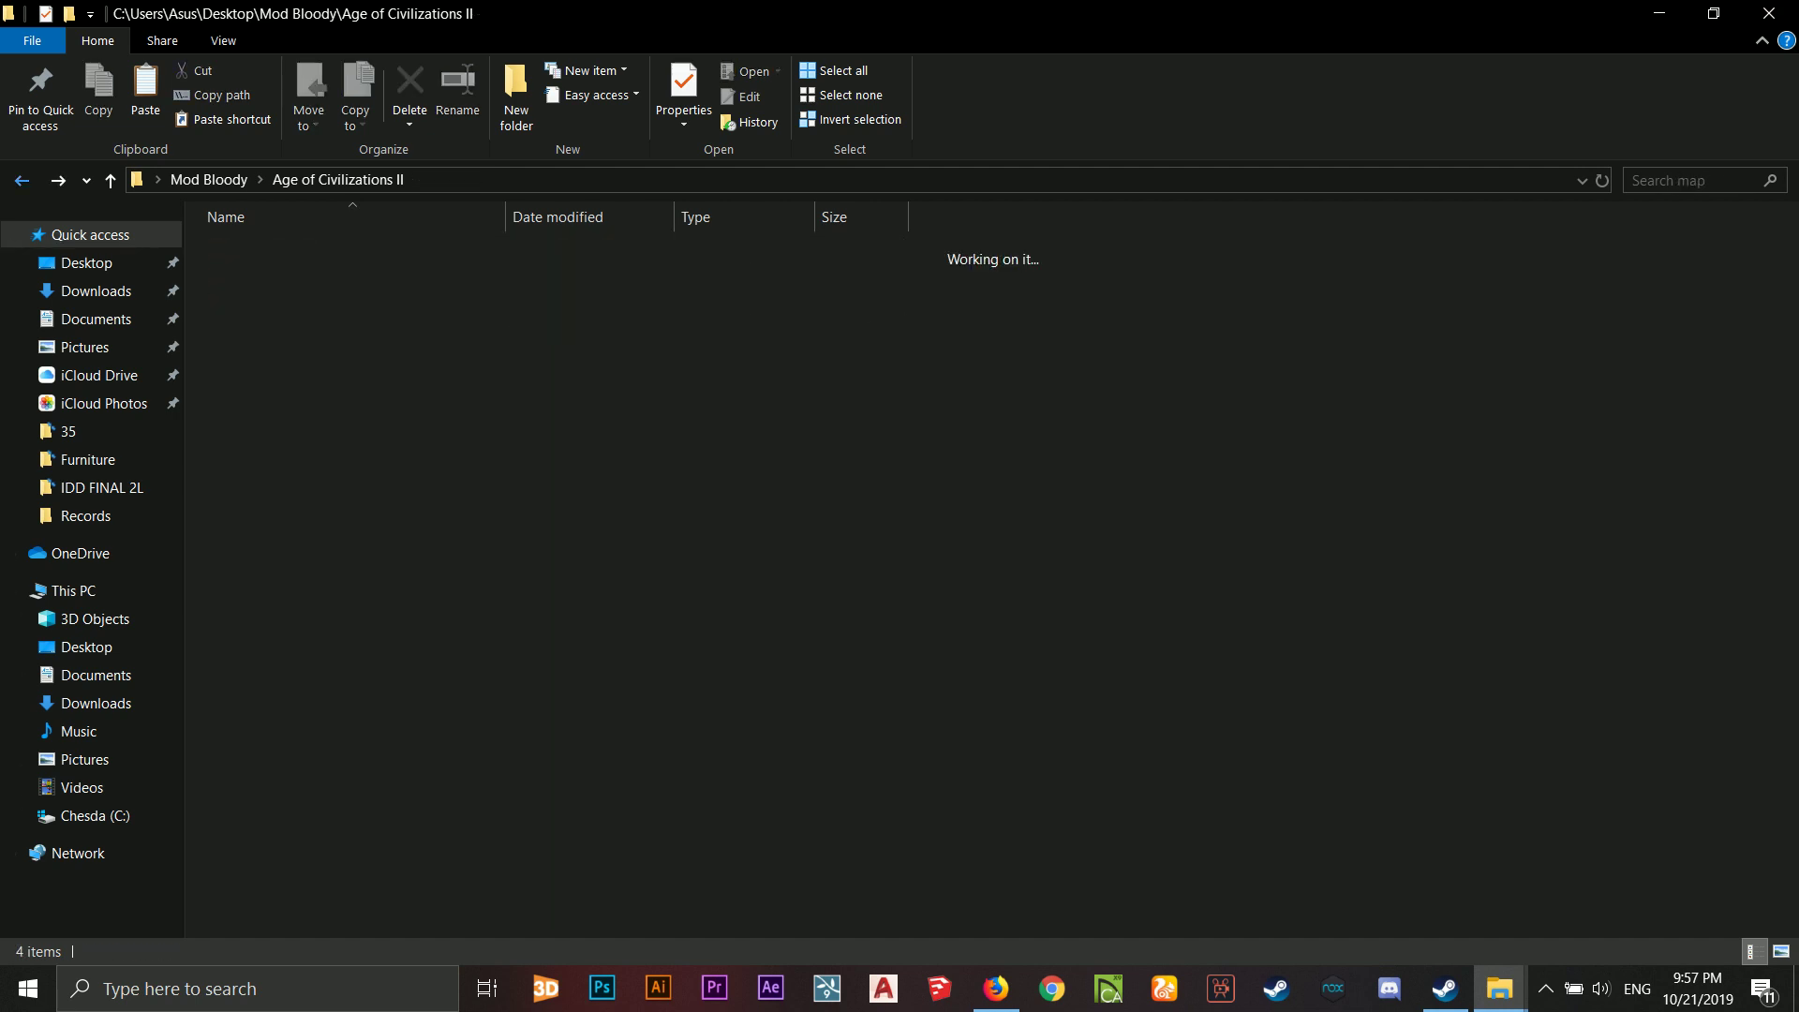
{"action": "double_click", "coordinate": [246, 302]}
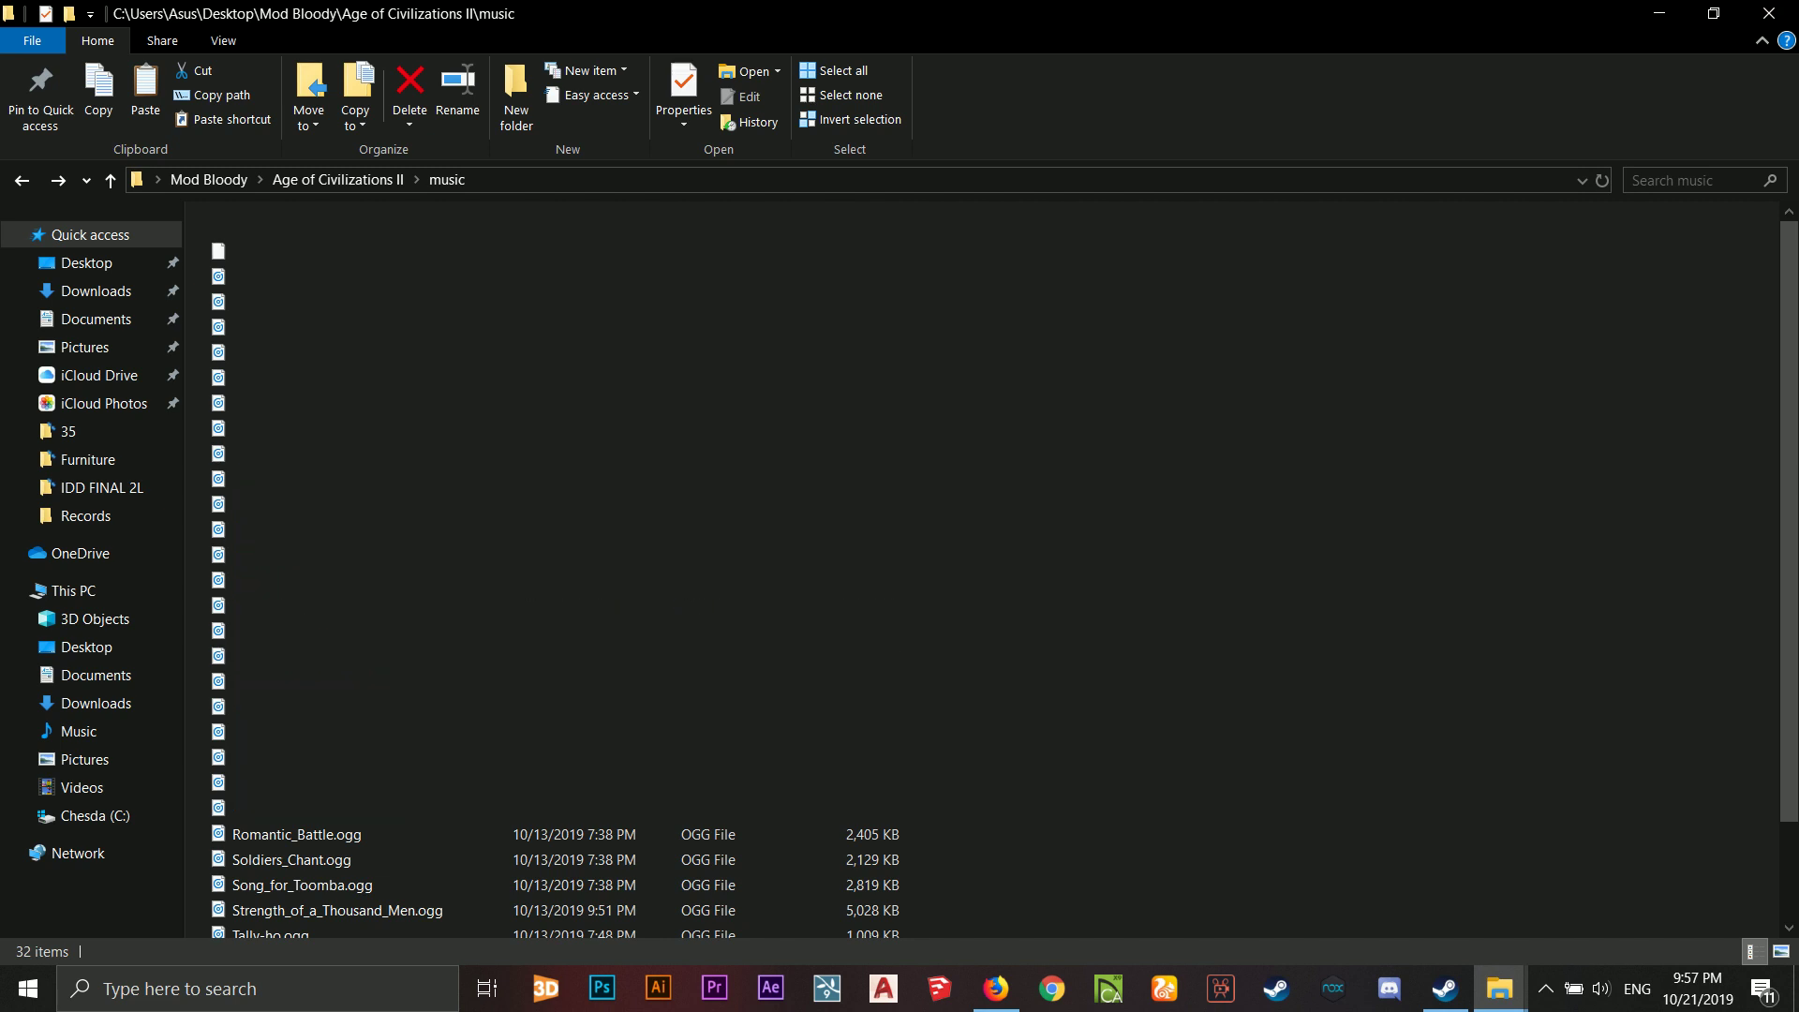
{"action": "left_click", "coordinate": [209, 180]}
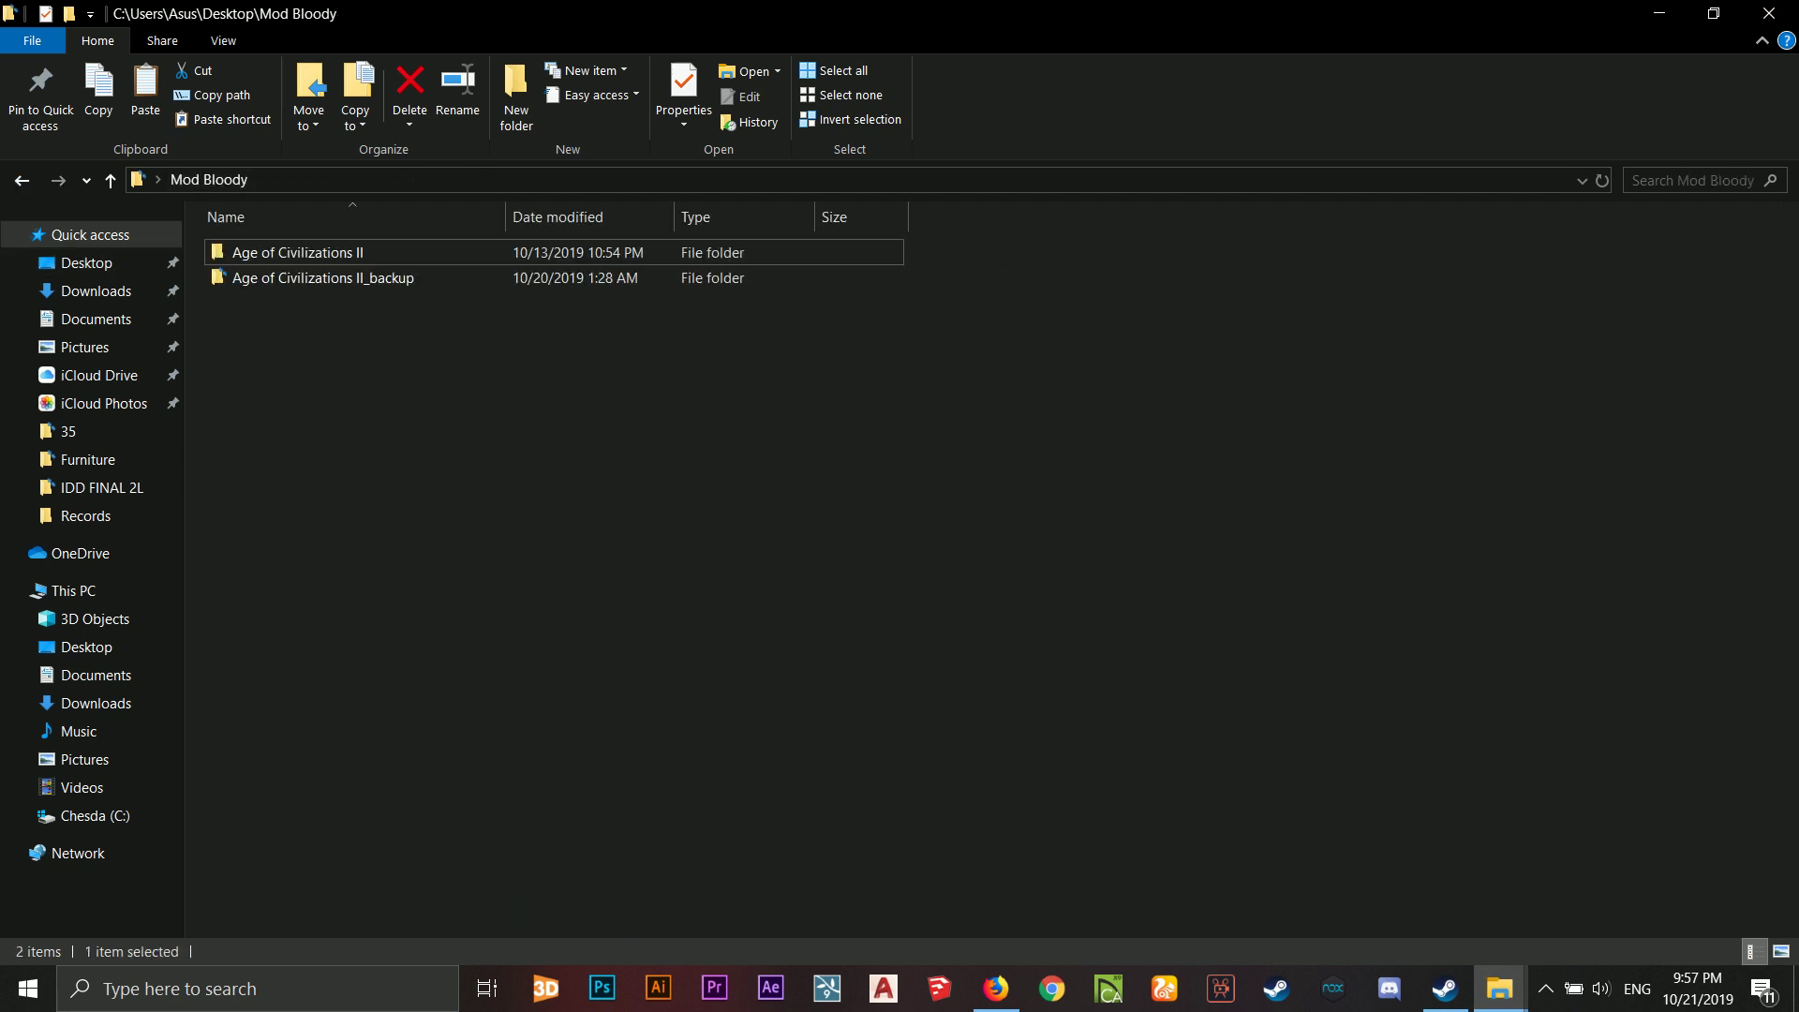
Try to copy the mod's game, map, music and UI folders into Mod Bloody's Age of Civilizations II_backup folder.
{"action": "left_click", "coordinate": [290, 252]}
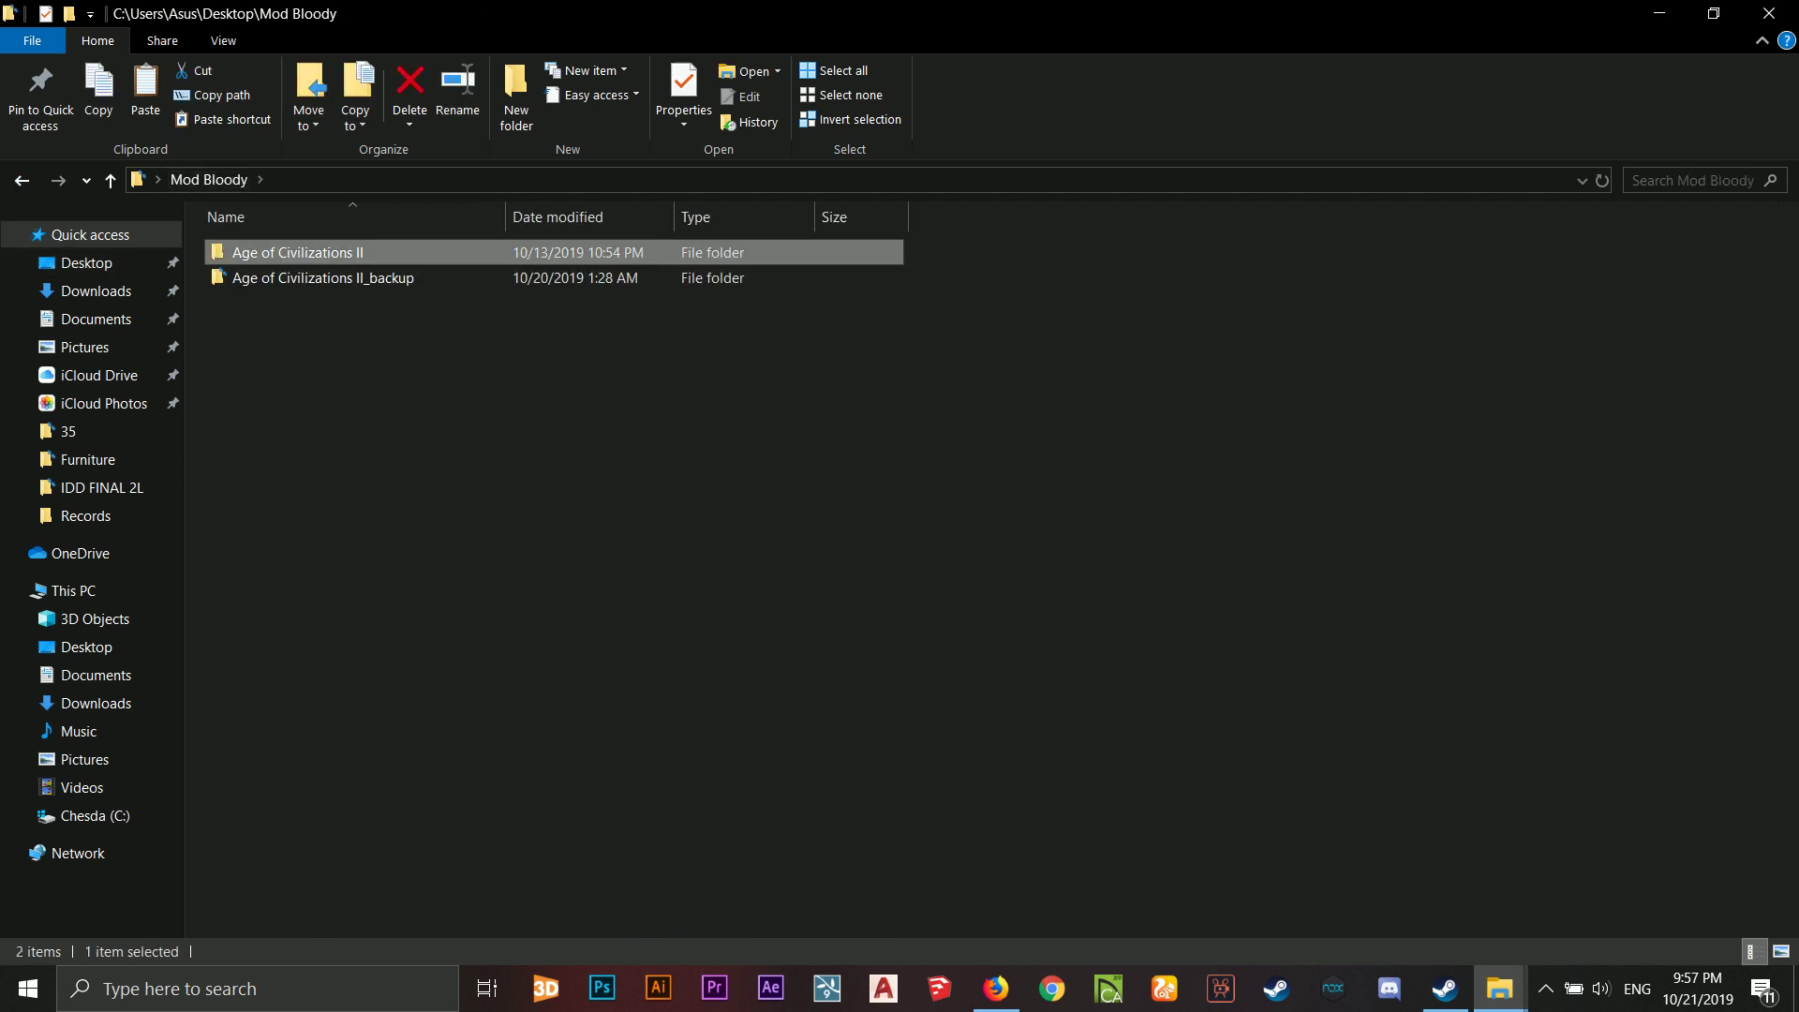
{"action": "double_click", "coordinate": [291, 253]}
{"action": "left_click_drag", "start_coordinate": [319, 422], "coordinate": [281, 272]}
{"action": "right_click", "coordinate": [277, 274]}
{"action": "left_click", "coordinate": [319, 799]}
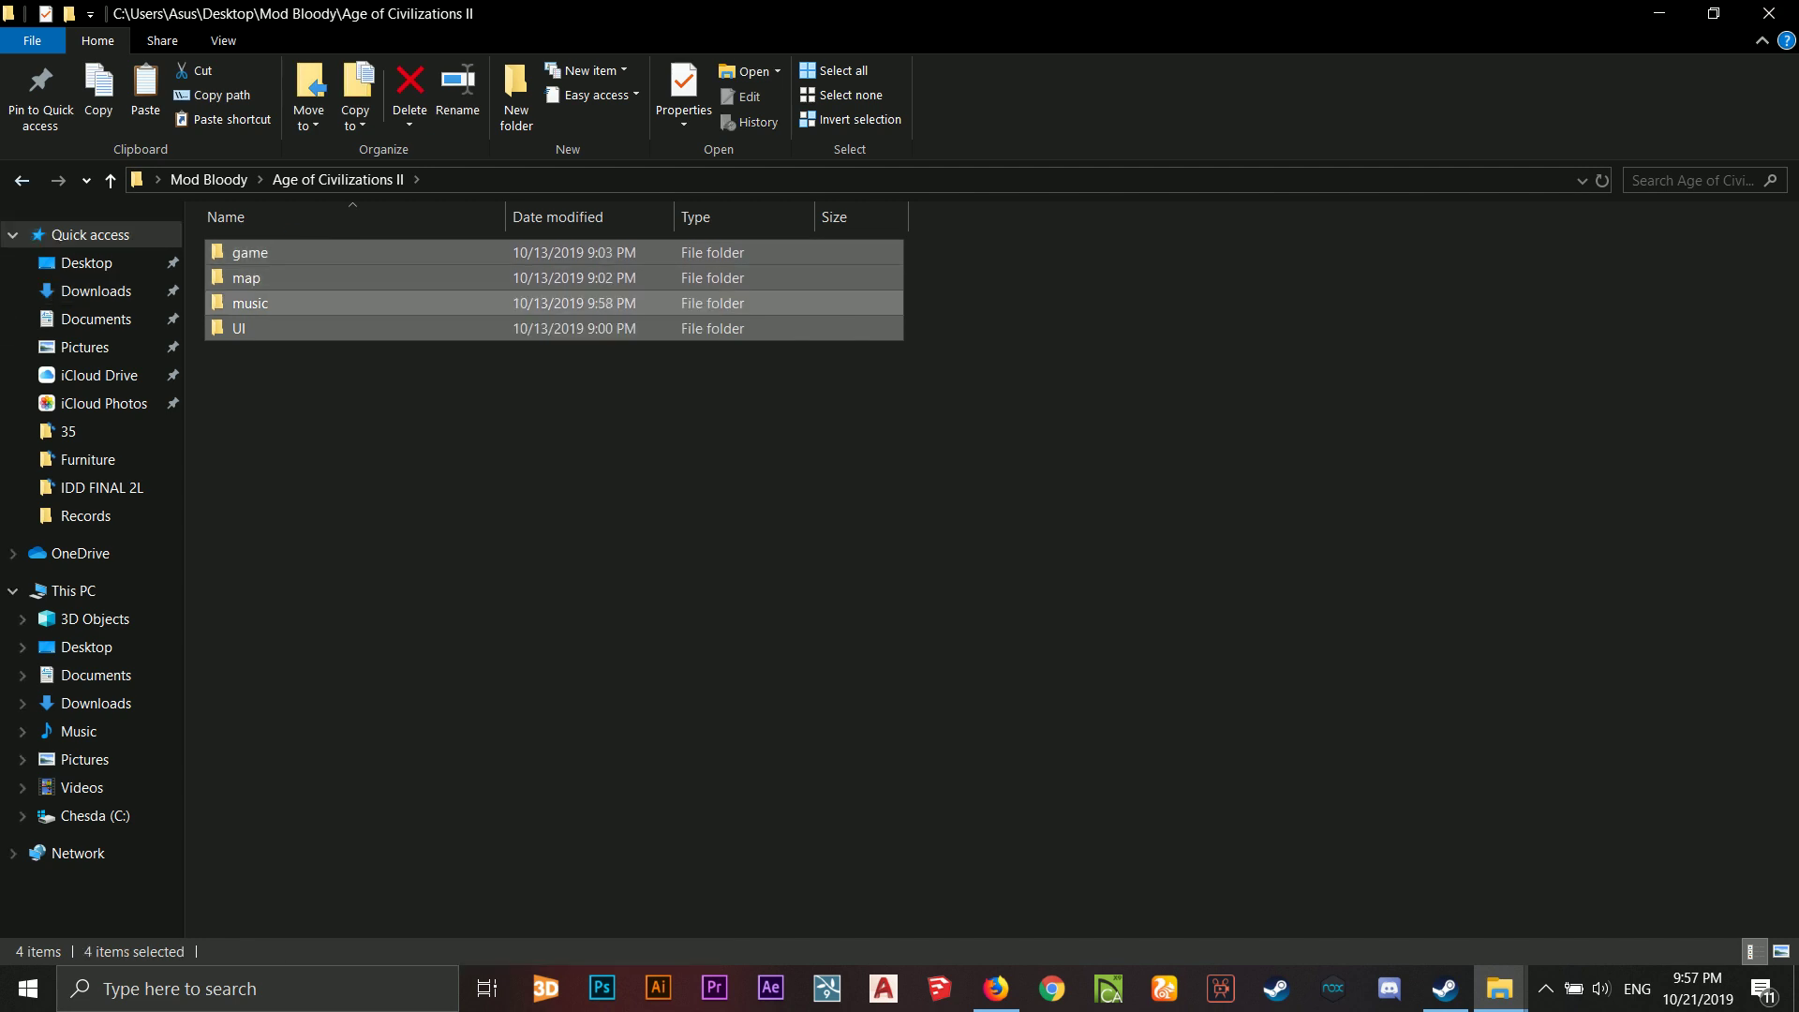
{"action": "left_click", "coordinate": [208, 180]}
{"action": "double_click", "coordinate": [300, 278]}
{"action": "right_click", "coordinate": [1190, 394]}
{"action": "left_click", "coordinate": [1246, 560]}
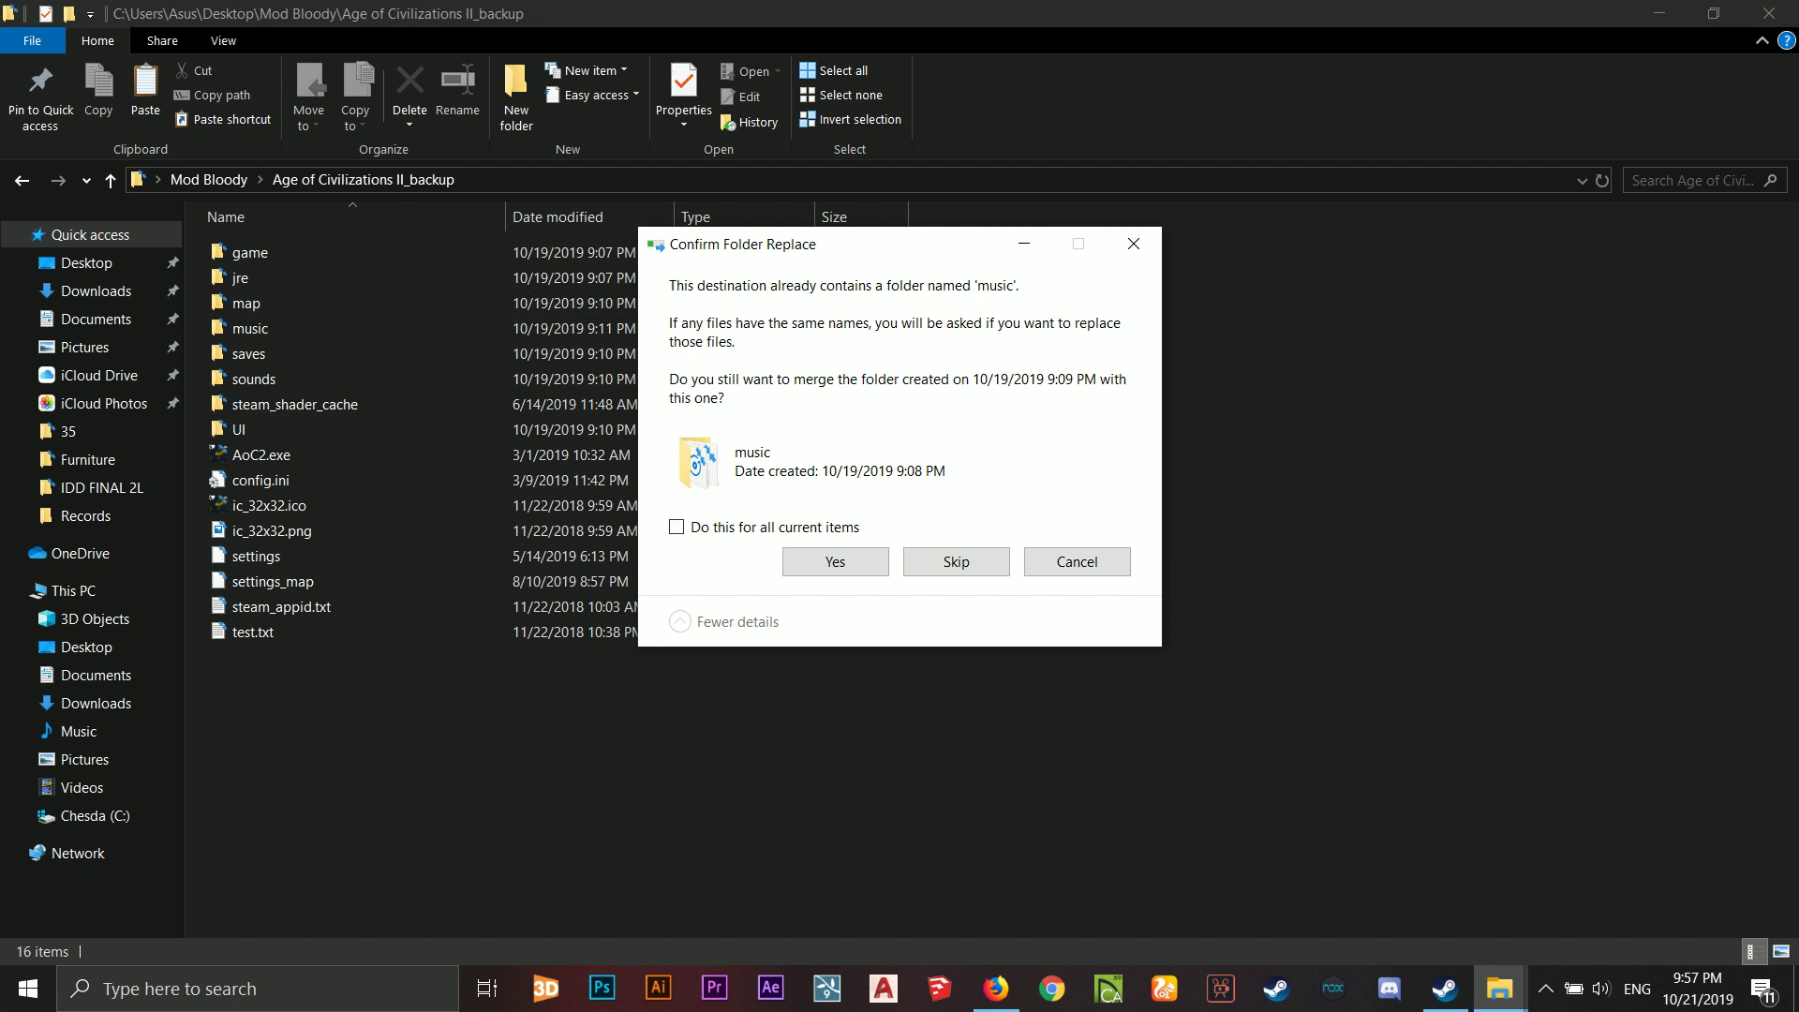
{"action": "left_click", "coordinate": [1077, 563]}
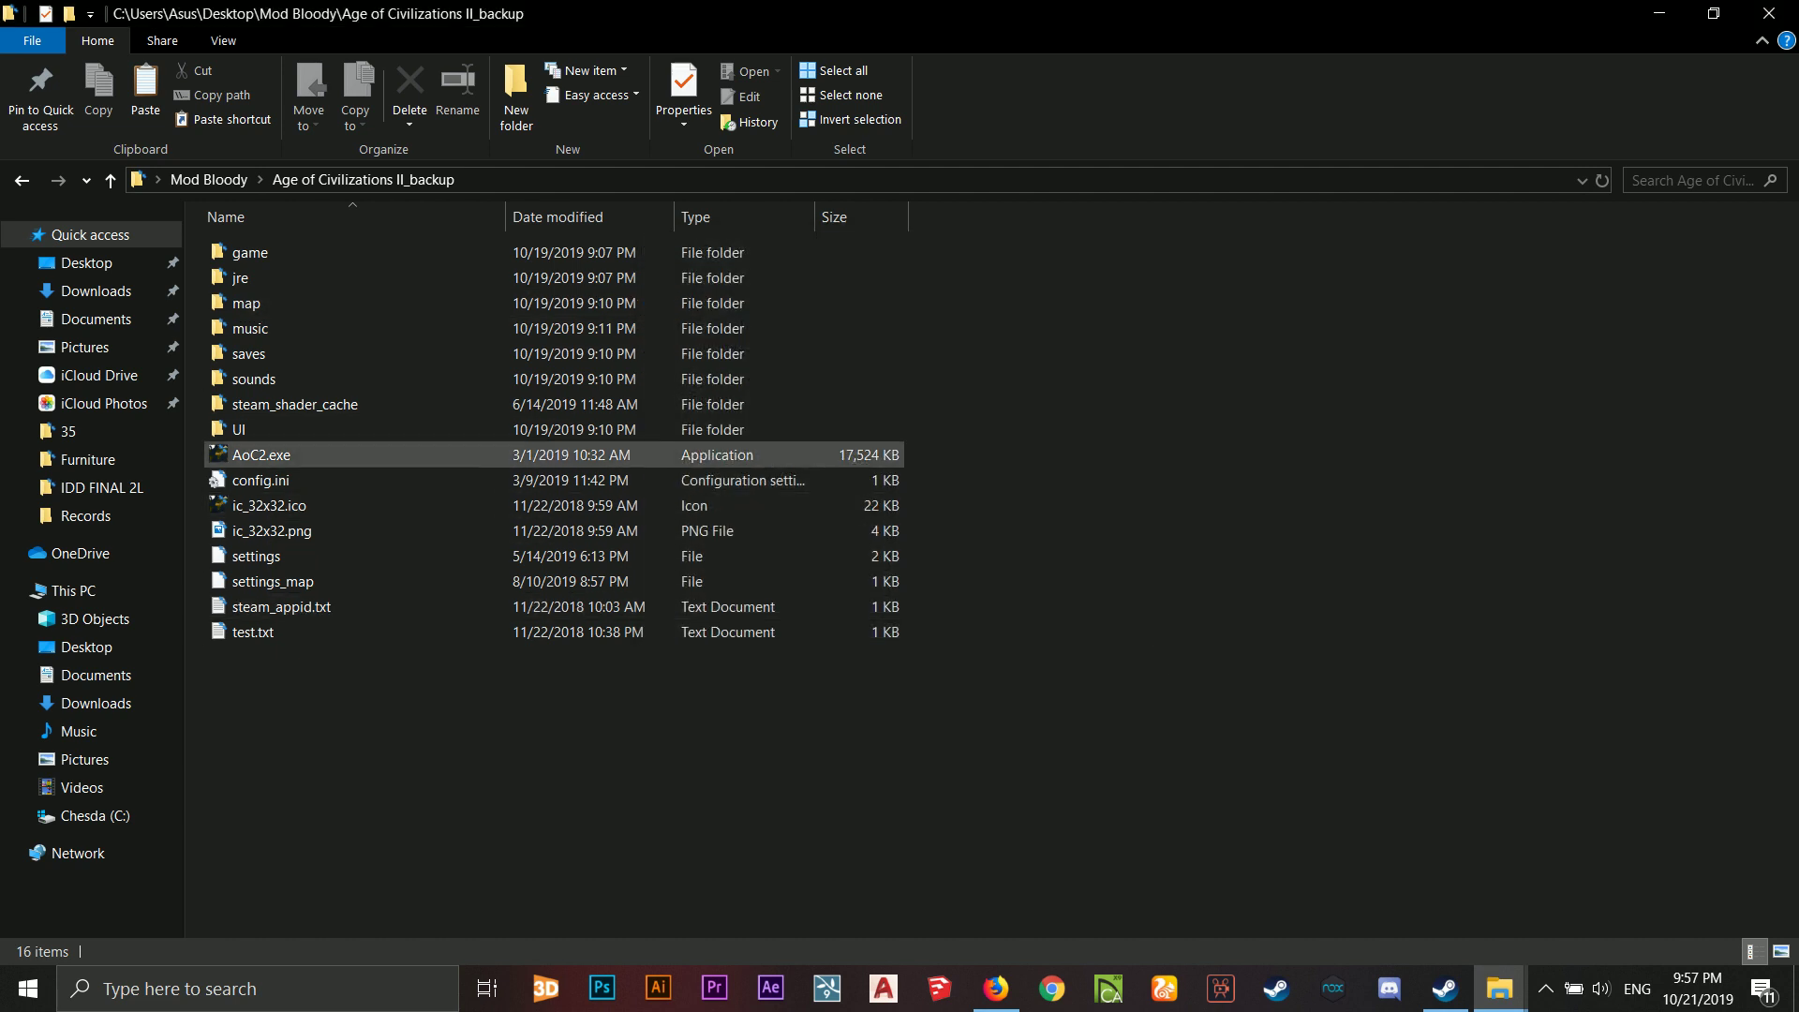
Run AoC2.exe from the Age of Civilizations II_backup folder and open the new game setup in Bloody Europe II.
{"action": "left_click", "coordinate": [281, 456]}
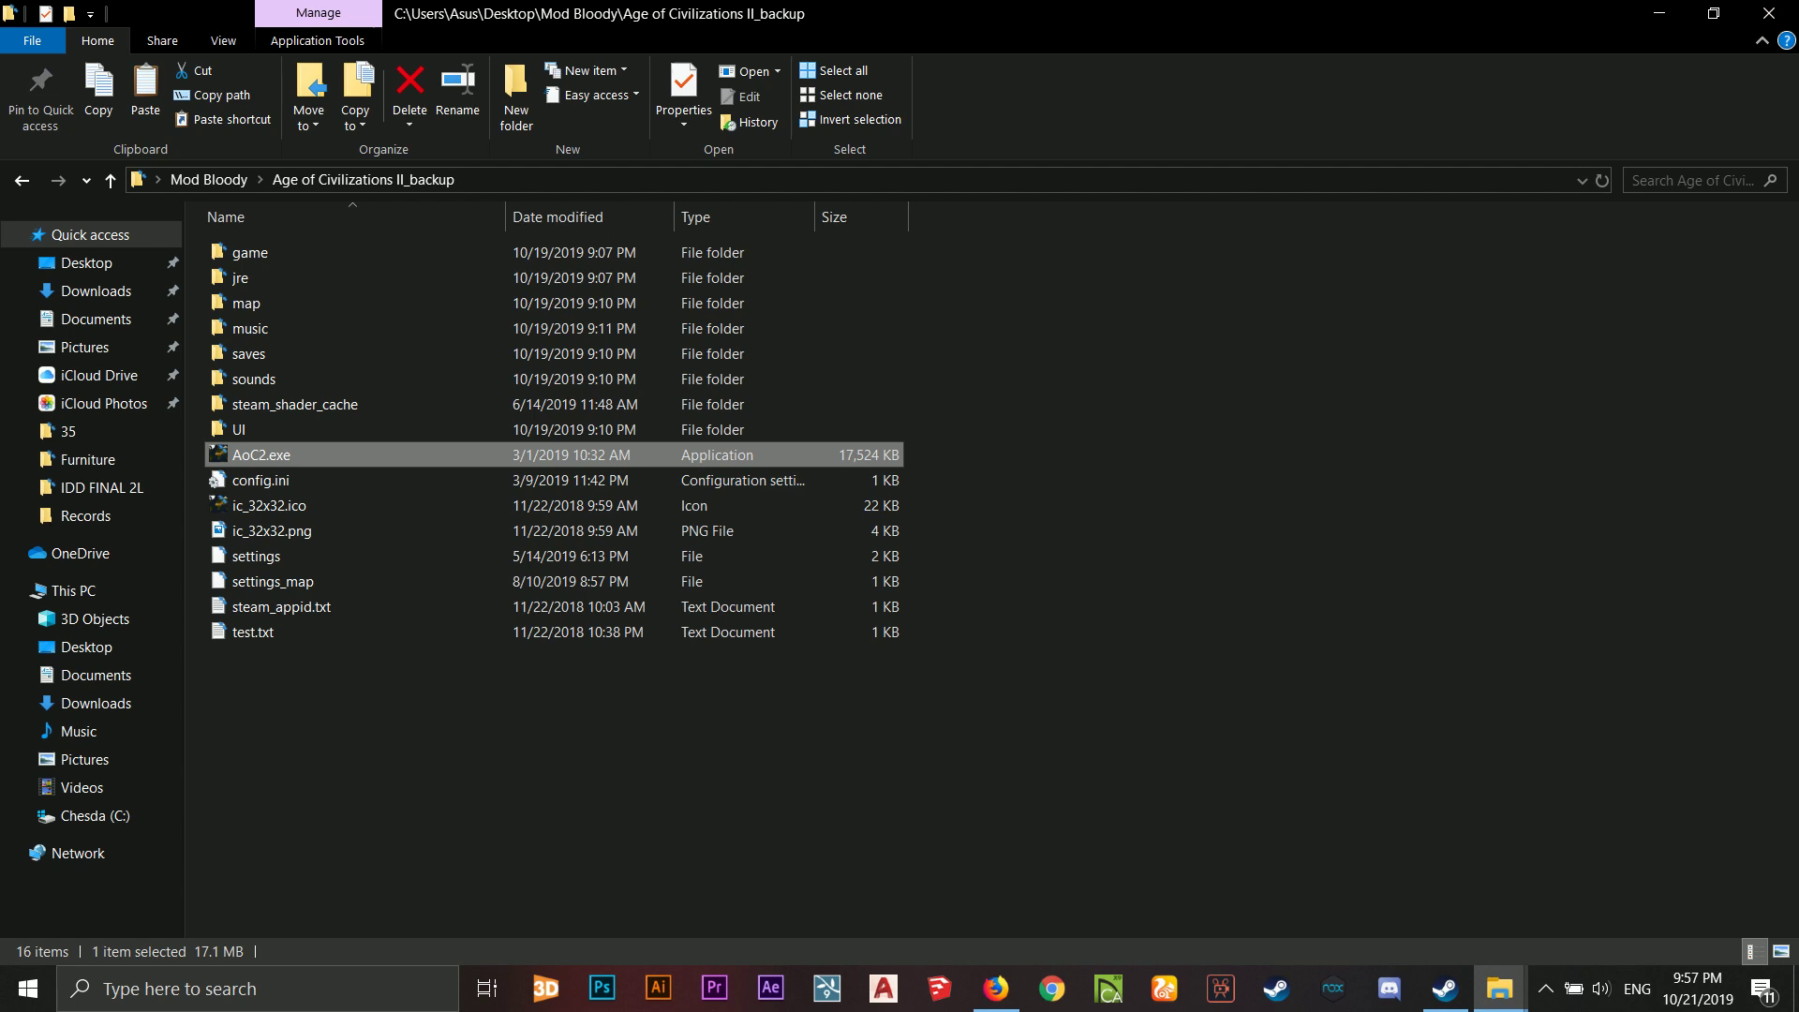
{"action": "key", "text": "Return"}
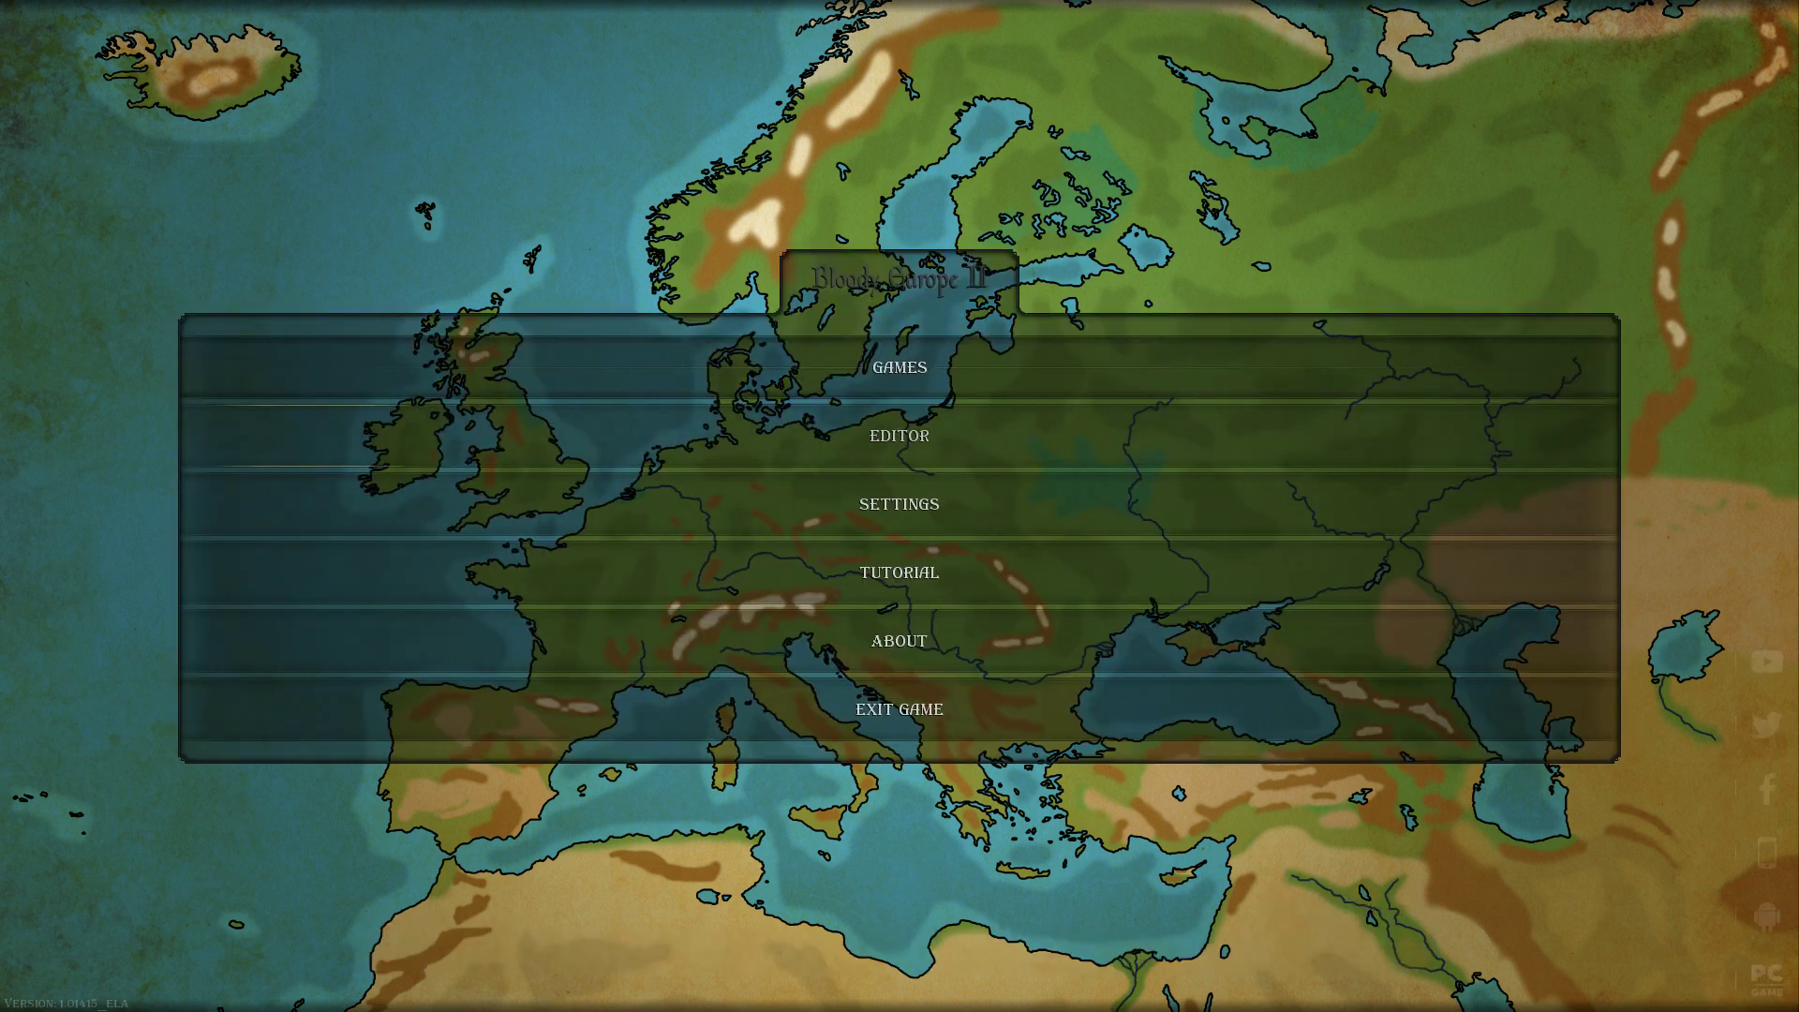
{"action": "left_click", "coordinate": [899, 367]}
{"action": "left_click", "coordinate": [1631, 290]}
{"action": "left_click", "coordinate": [1001, 289]}
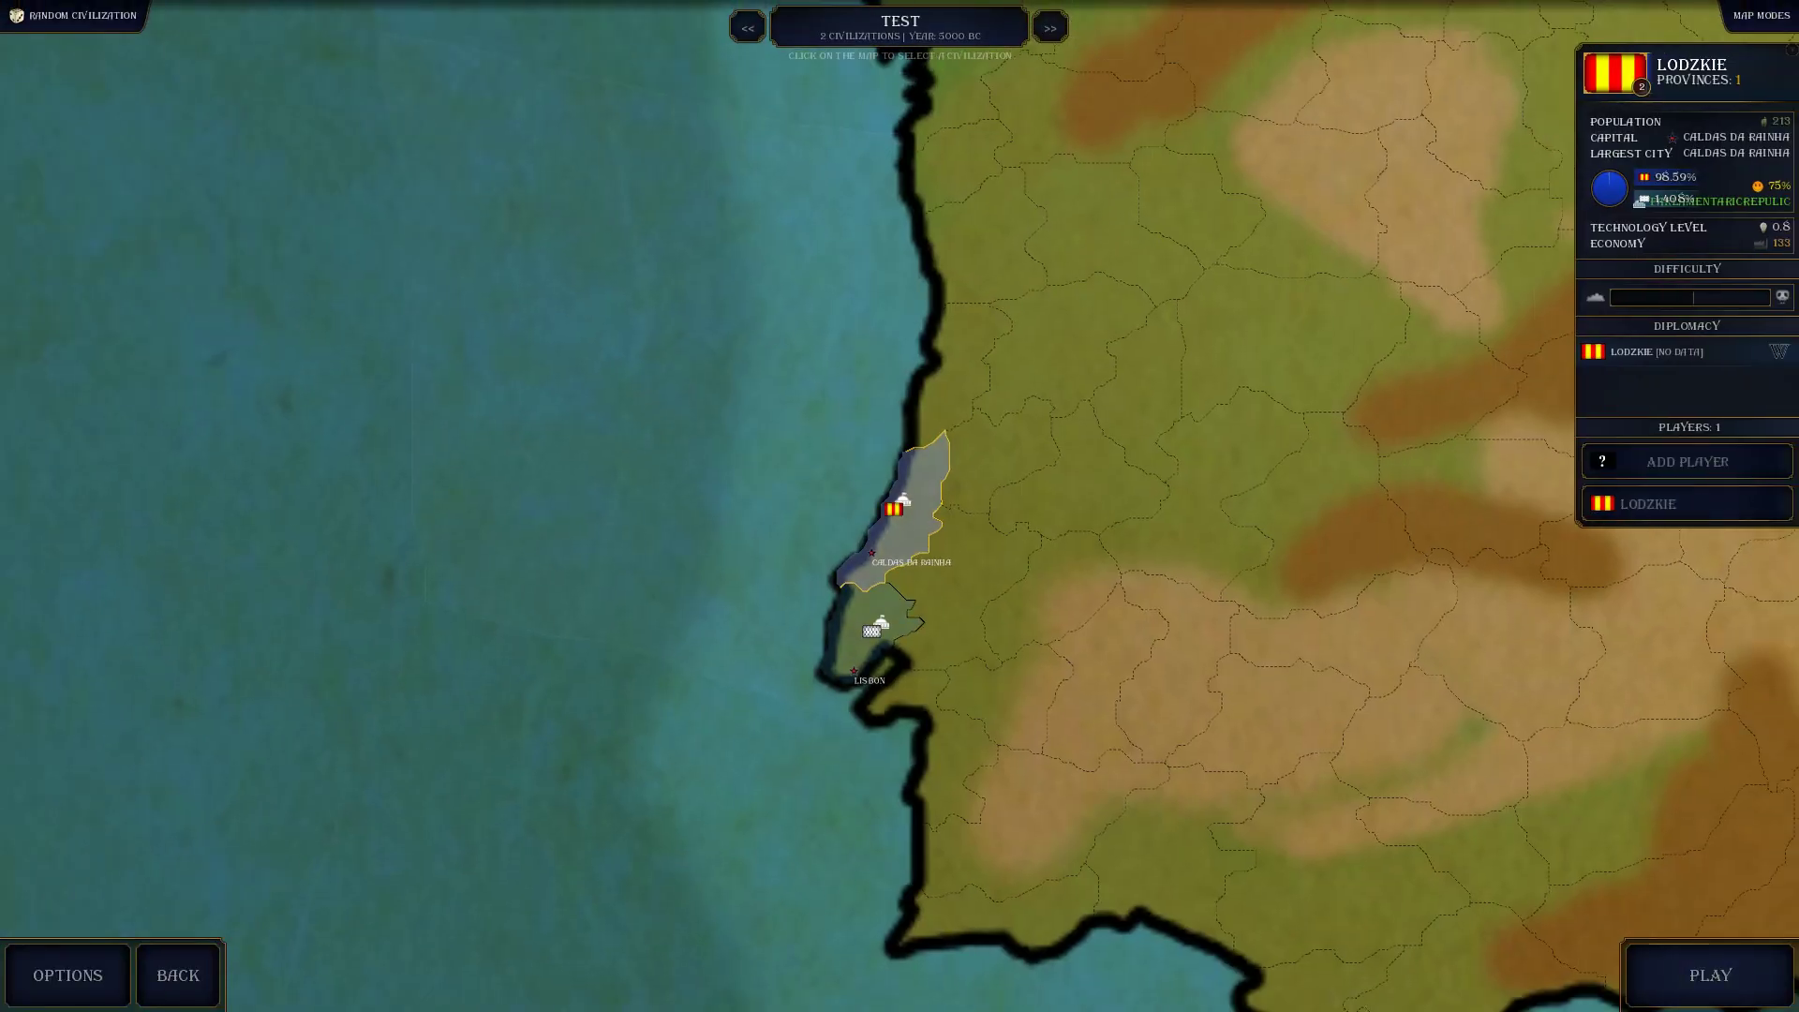
Browse the scenario list, previewing several scenarios including 1996, and survey the Test scenario's map across to the Black and Caspian Seas.
{"action": "left_click", "coordinate": [899, 23]}
{"action": "left_click", "coordinate": [188, 421]}
{"action": "left_click", "coordinate": [204, 498]}
{"action": "left_click", "coordinate": [178, 559]}
{"action": "left_click", "coordinate": [155, 692]}
{"action": "scroll", "coordinate": [150, 825], "scroll_direction": "down", "scroll_amount": 6}
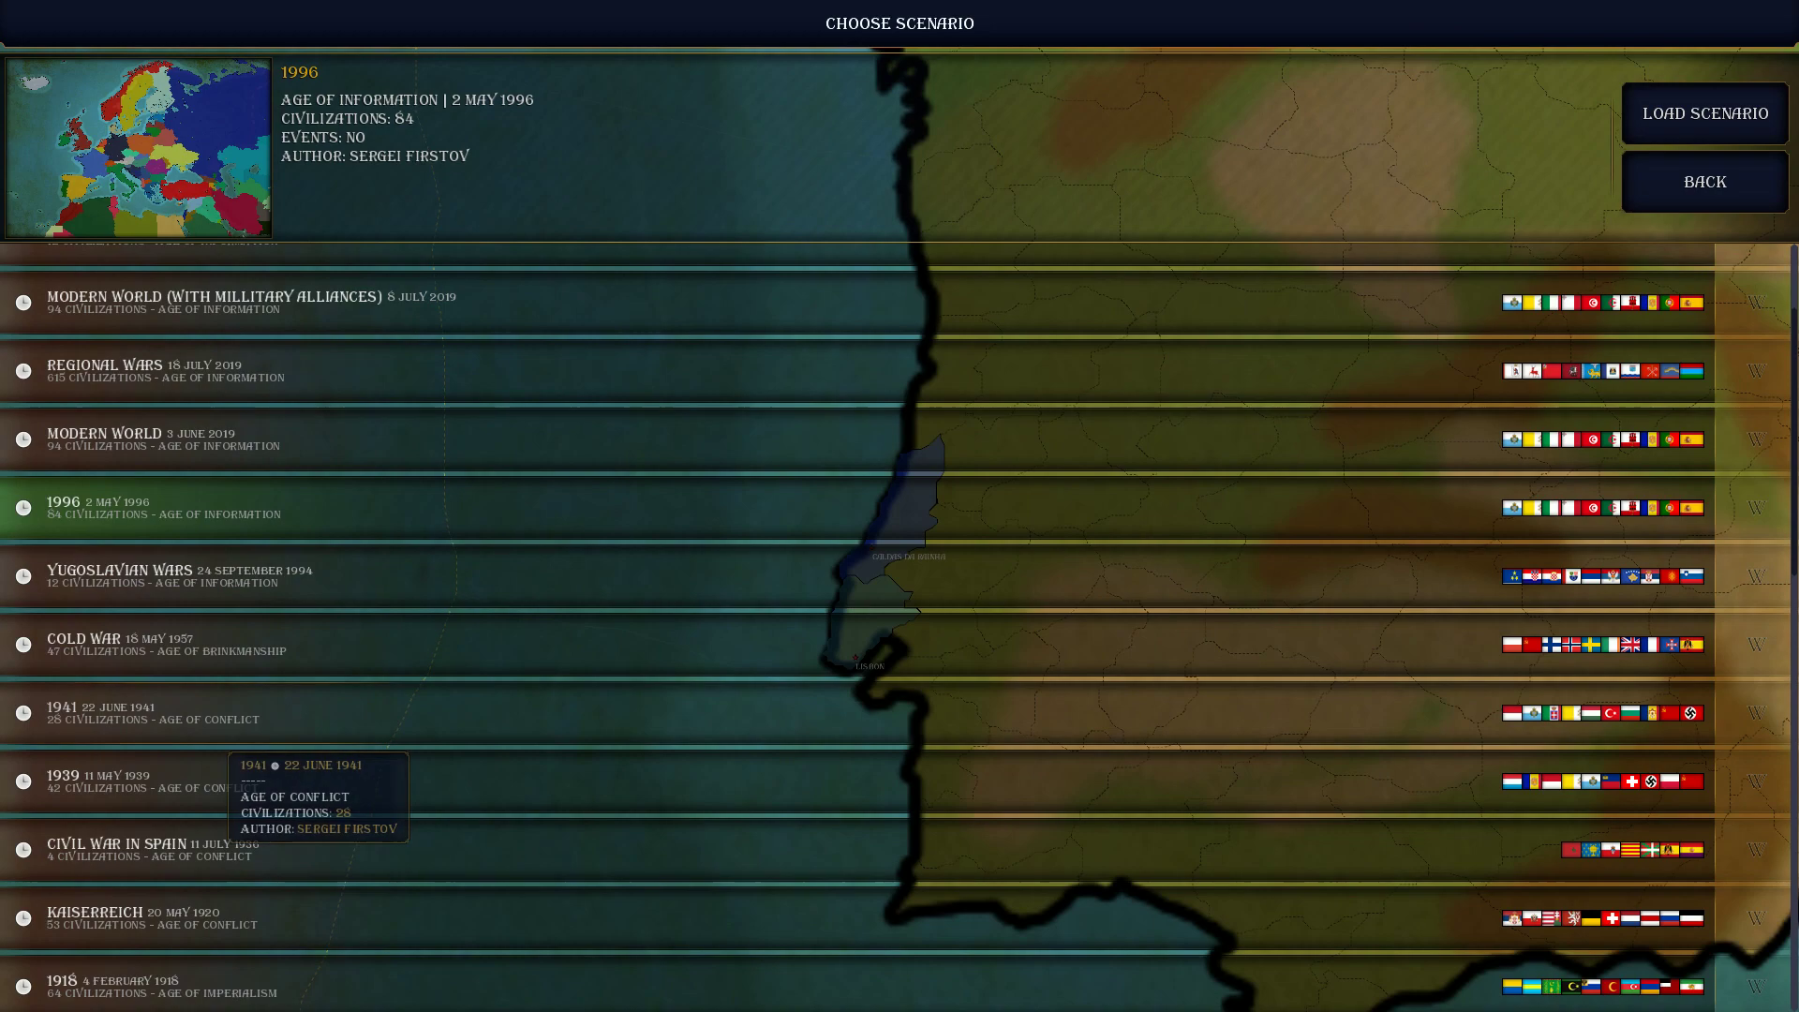
{"action": "left_click", "coordinate": [235, 598]}
{"action": "left_click", "coordinate": [1705, 182]}
{"action": "scroll", "coordinate": [899, 506], "scroll_direction": "down", "scroll_amount": 3}
{"action": "left_click_drag", "start_coordinate": [1359, 421], "coordinate": [374, 562]}
{"action": "scroll", "coordinate": [900, 506], "scroll_direction": "down", "scroll_amount": 3}
{"action": "left_click_drag", "start_coordinate": [899, 805], "coordinate": [801, 206]}
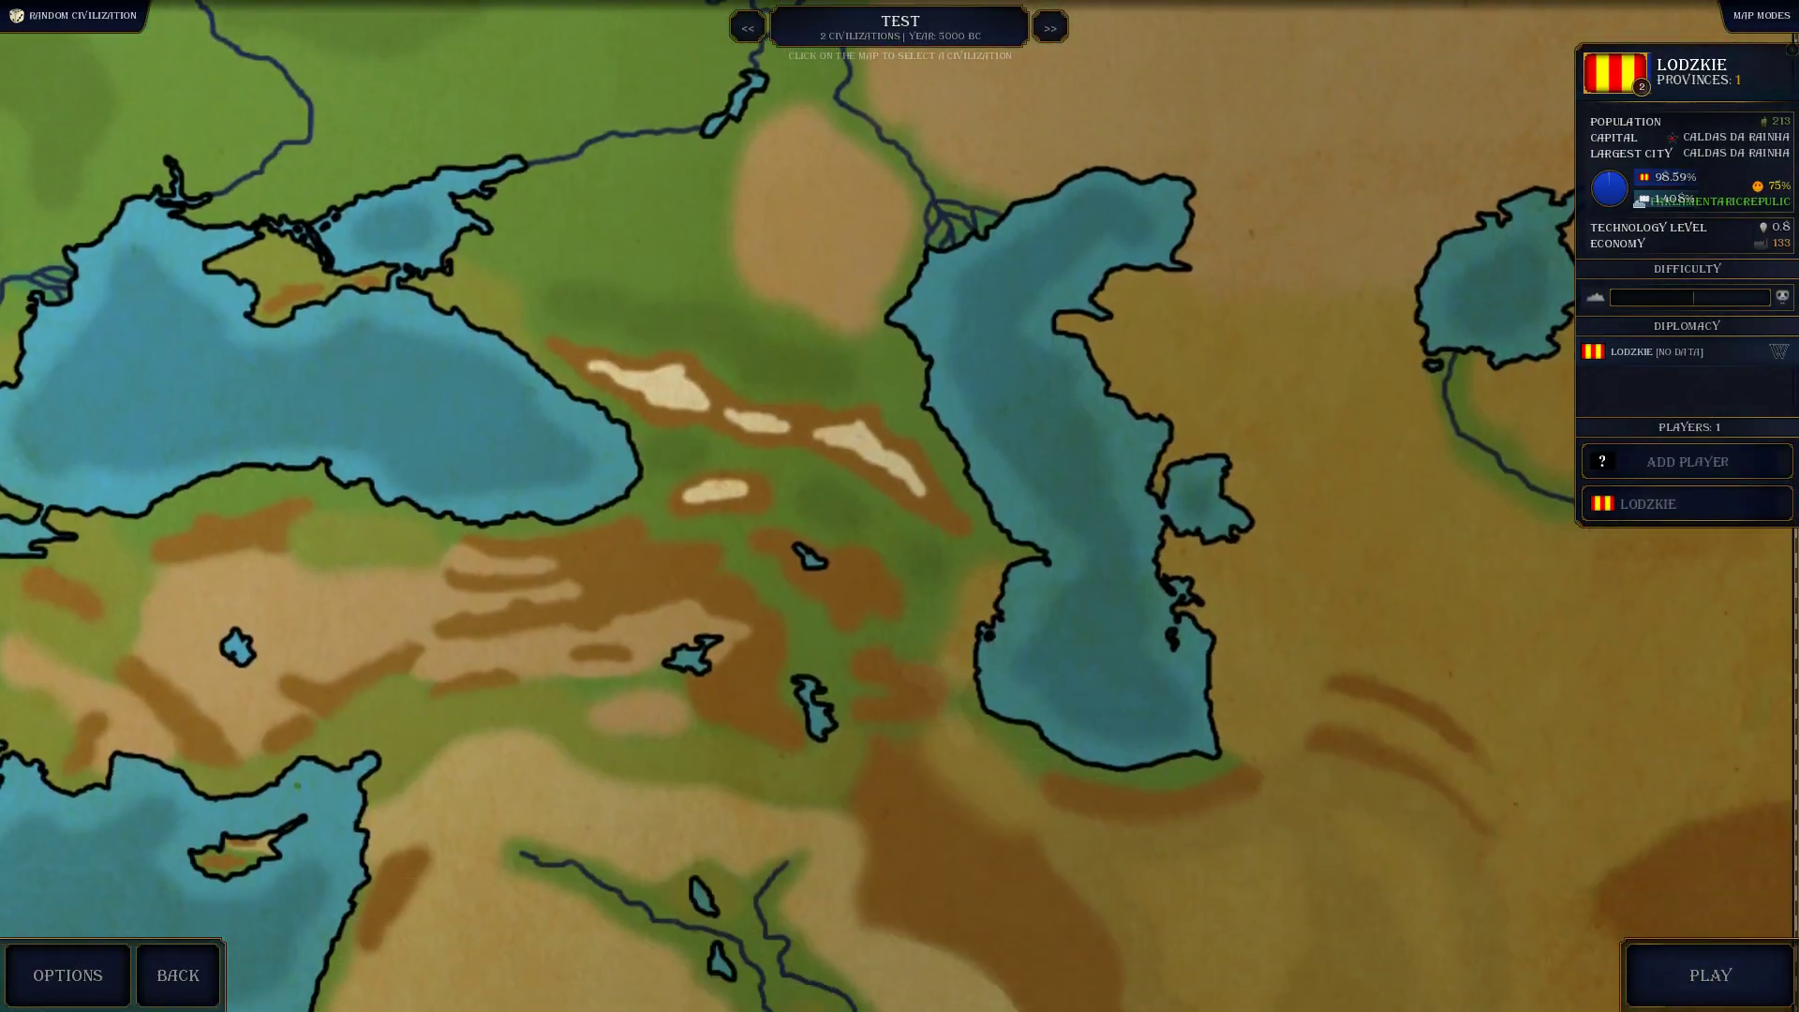
{"action": "left_click_drag", "start_coordinate": [703, 768], "coordinate": [1077, 267]}
Exit Bloody Europe II and close the Age of Civilizations II_backup folder window.
{"action": "left_click", "coordinate": [178, 975]}
{"action": "left_click", "coordinate": [1630, 980]}
{"action": "left_click", "coordinate": [899, 708]}
{"action": "left_click", "coordinate": [751, 548]}
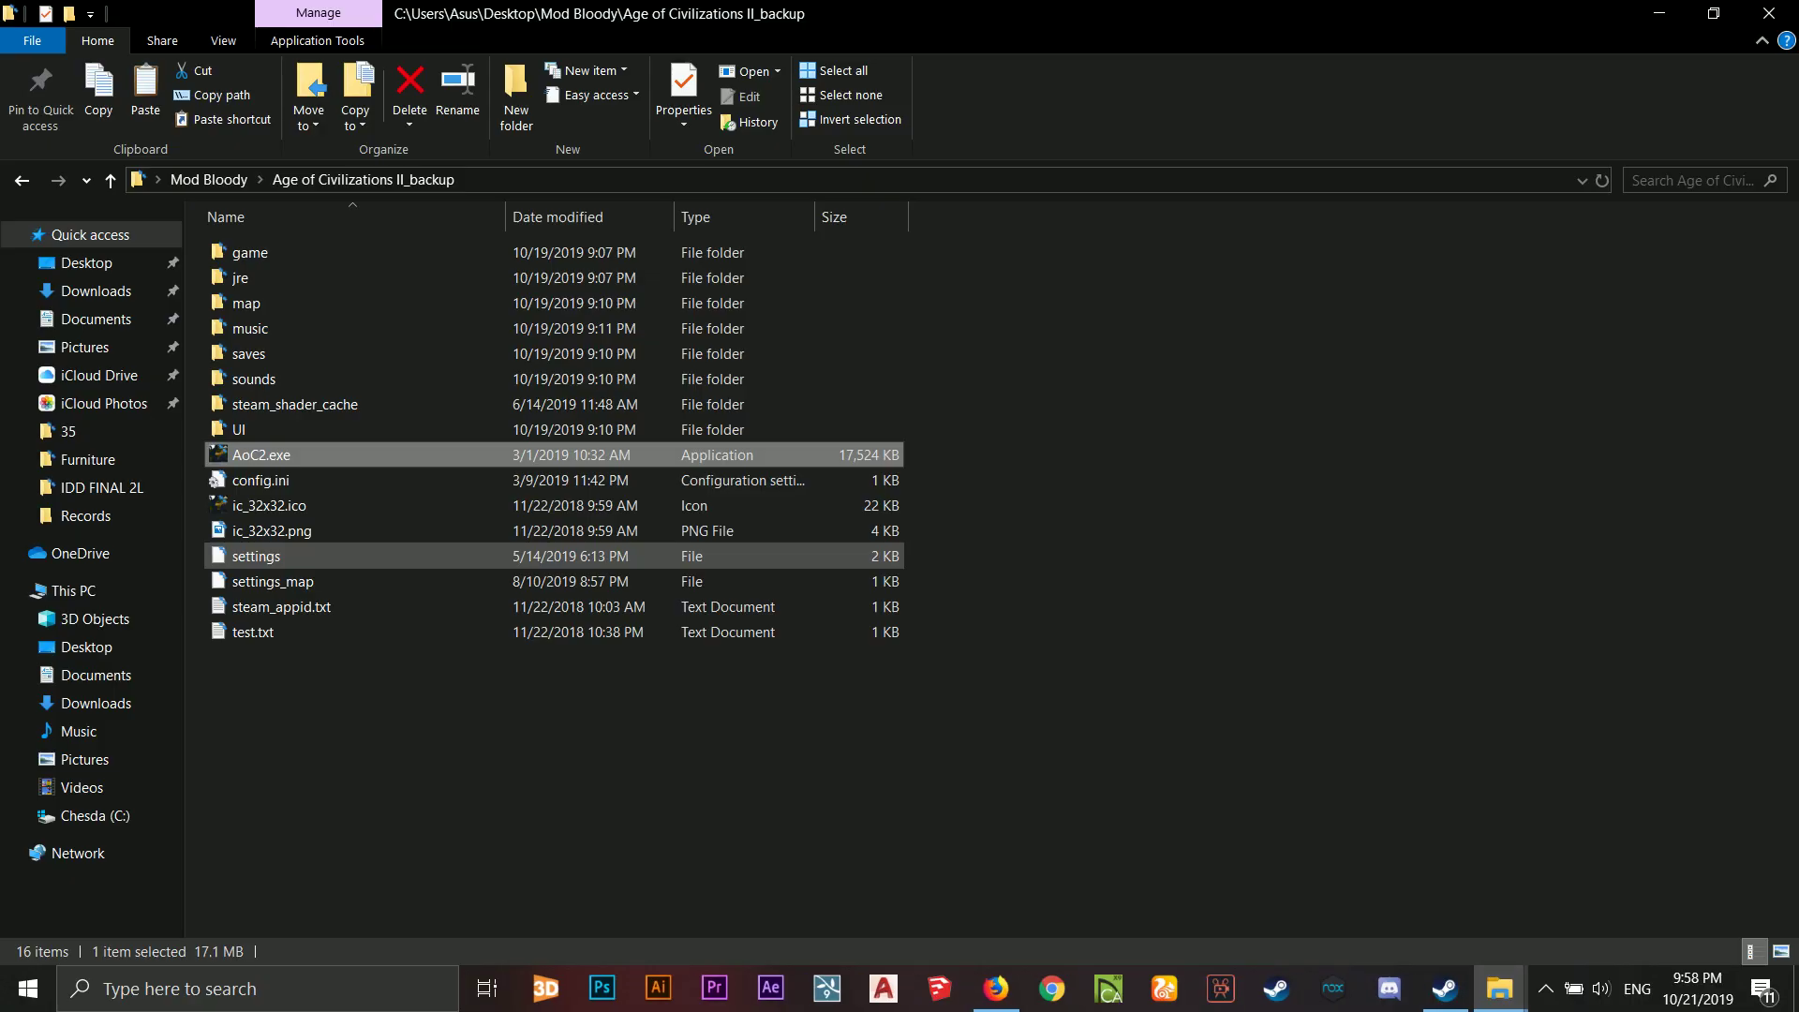
{"action": "left_click", "coordinate": [1768, 13]}
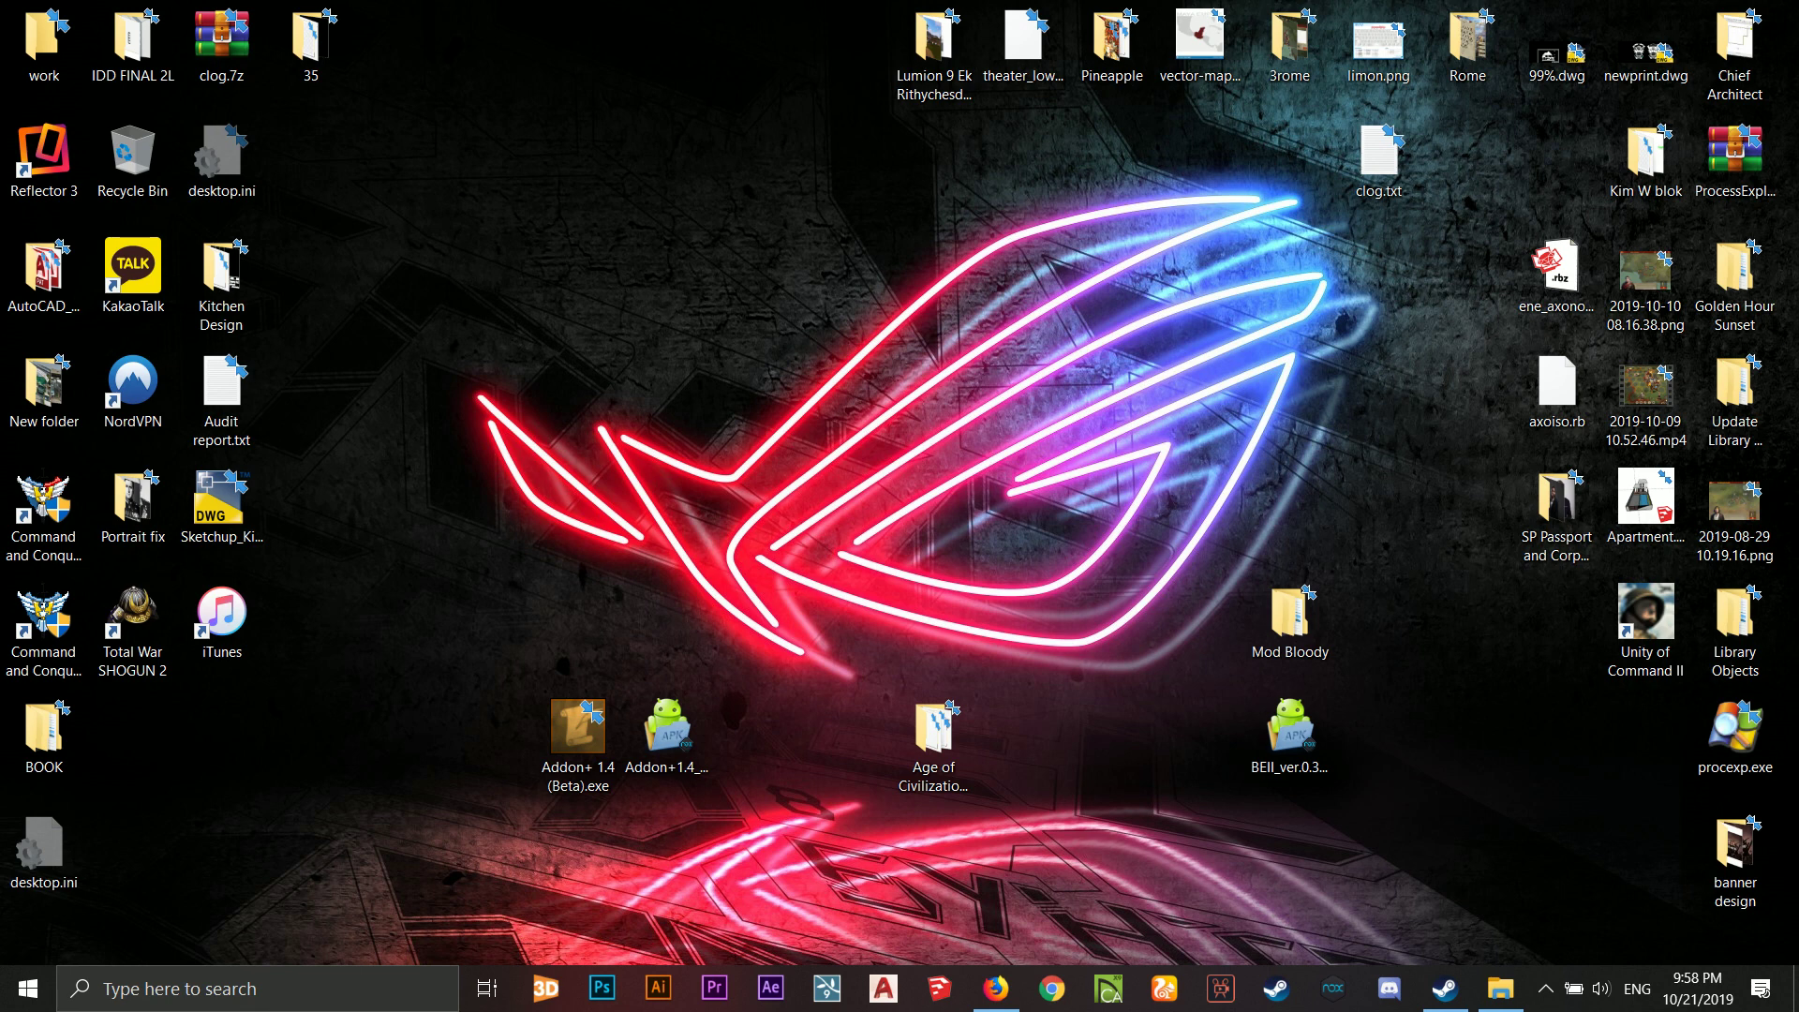
Place the Addon+1.4 and BEII_ver.0.3B APK files side by side in a free area of the desktop.
{"action": "left_click_drag", "start_coordinate": [667, 736], "coordinate": [667, 274]}
{"action": "left_click_drag", "start_coordinate": [1289, 735], "coordinate": [757, 286]}
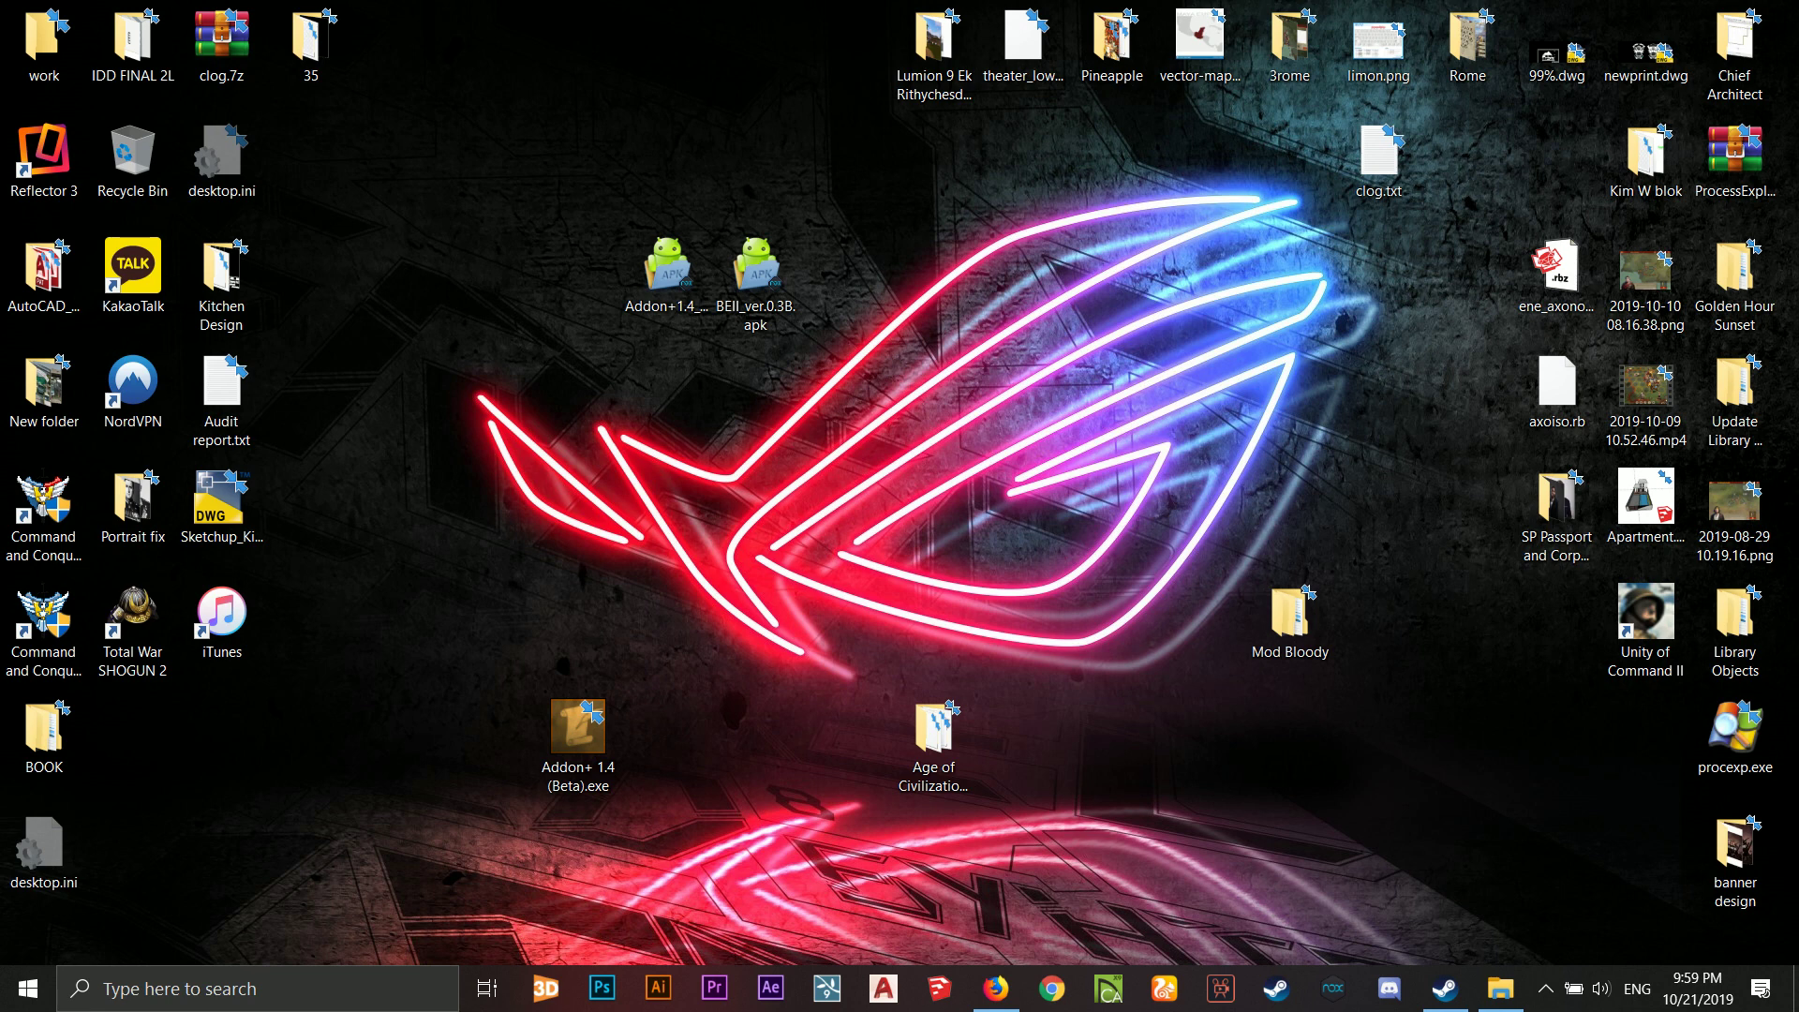
{"action": "left_click", "coordinate": [1546, 988]}
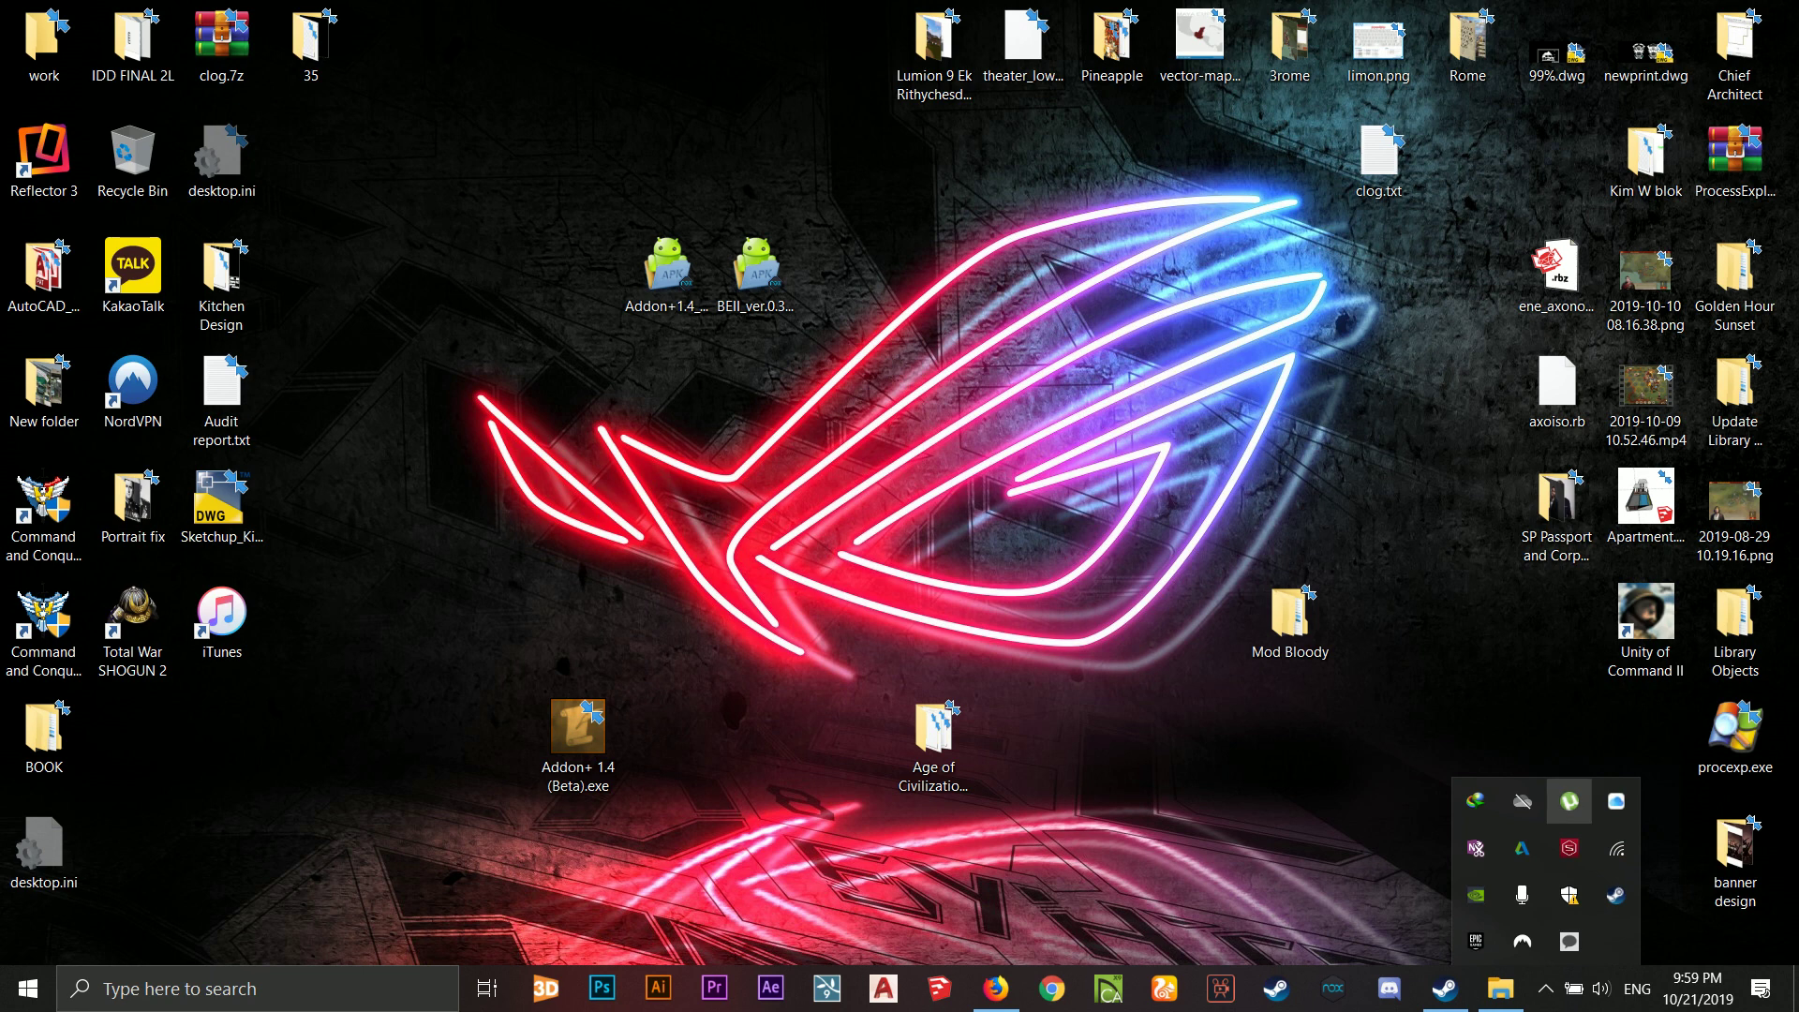
{"action": "left_click", "coordinate": [1424, 726]}
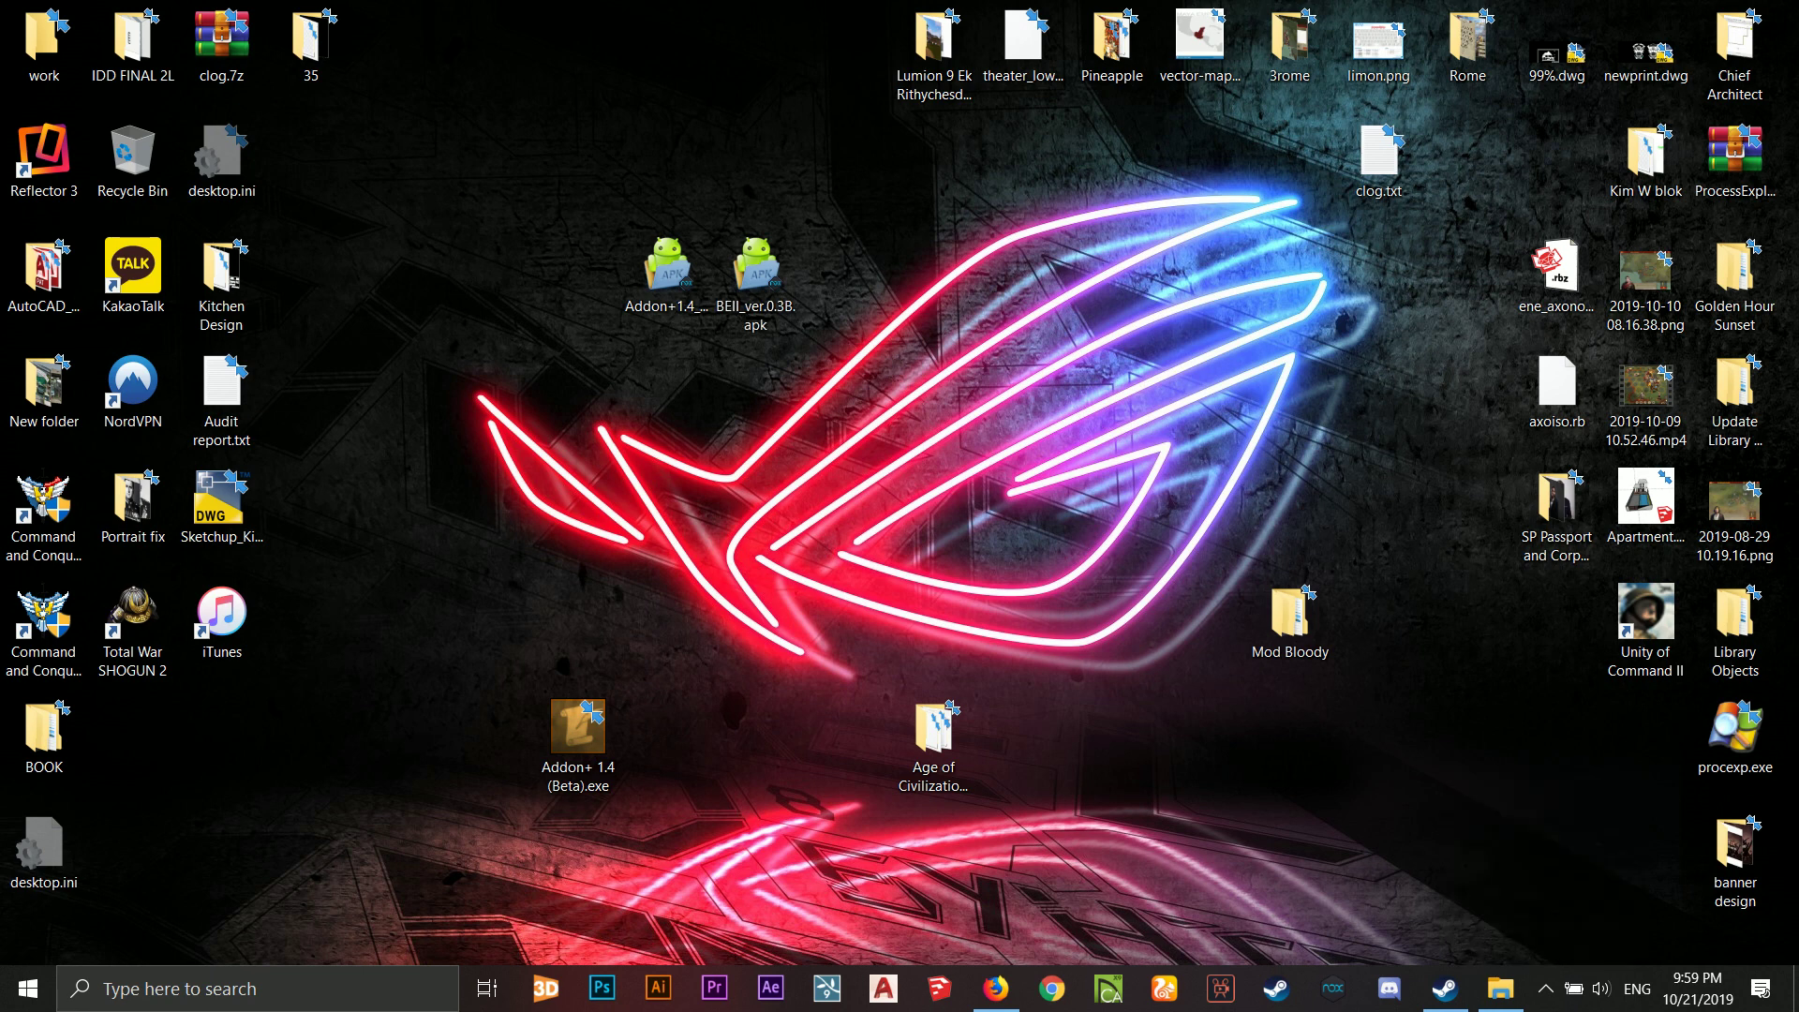
{"action": "left_click", "coordinate": [1546, 988]}
{"action": "left_click", "coordinate": [1424, 796]}
{"action": "left_click", "coordinate": [1546, 988]}
{"action": "left_click", "coordinate": [1420, 904]}
Find BlueStacks through the Windows search and launch it.
{"action": "left_click", "coordinate": [257, 989]}
{"action": "type", "text": "blue"}
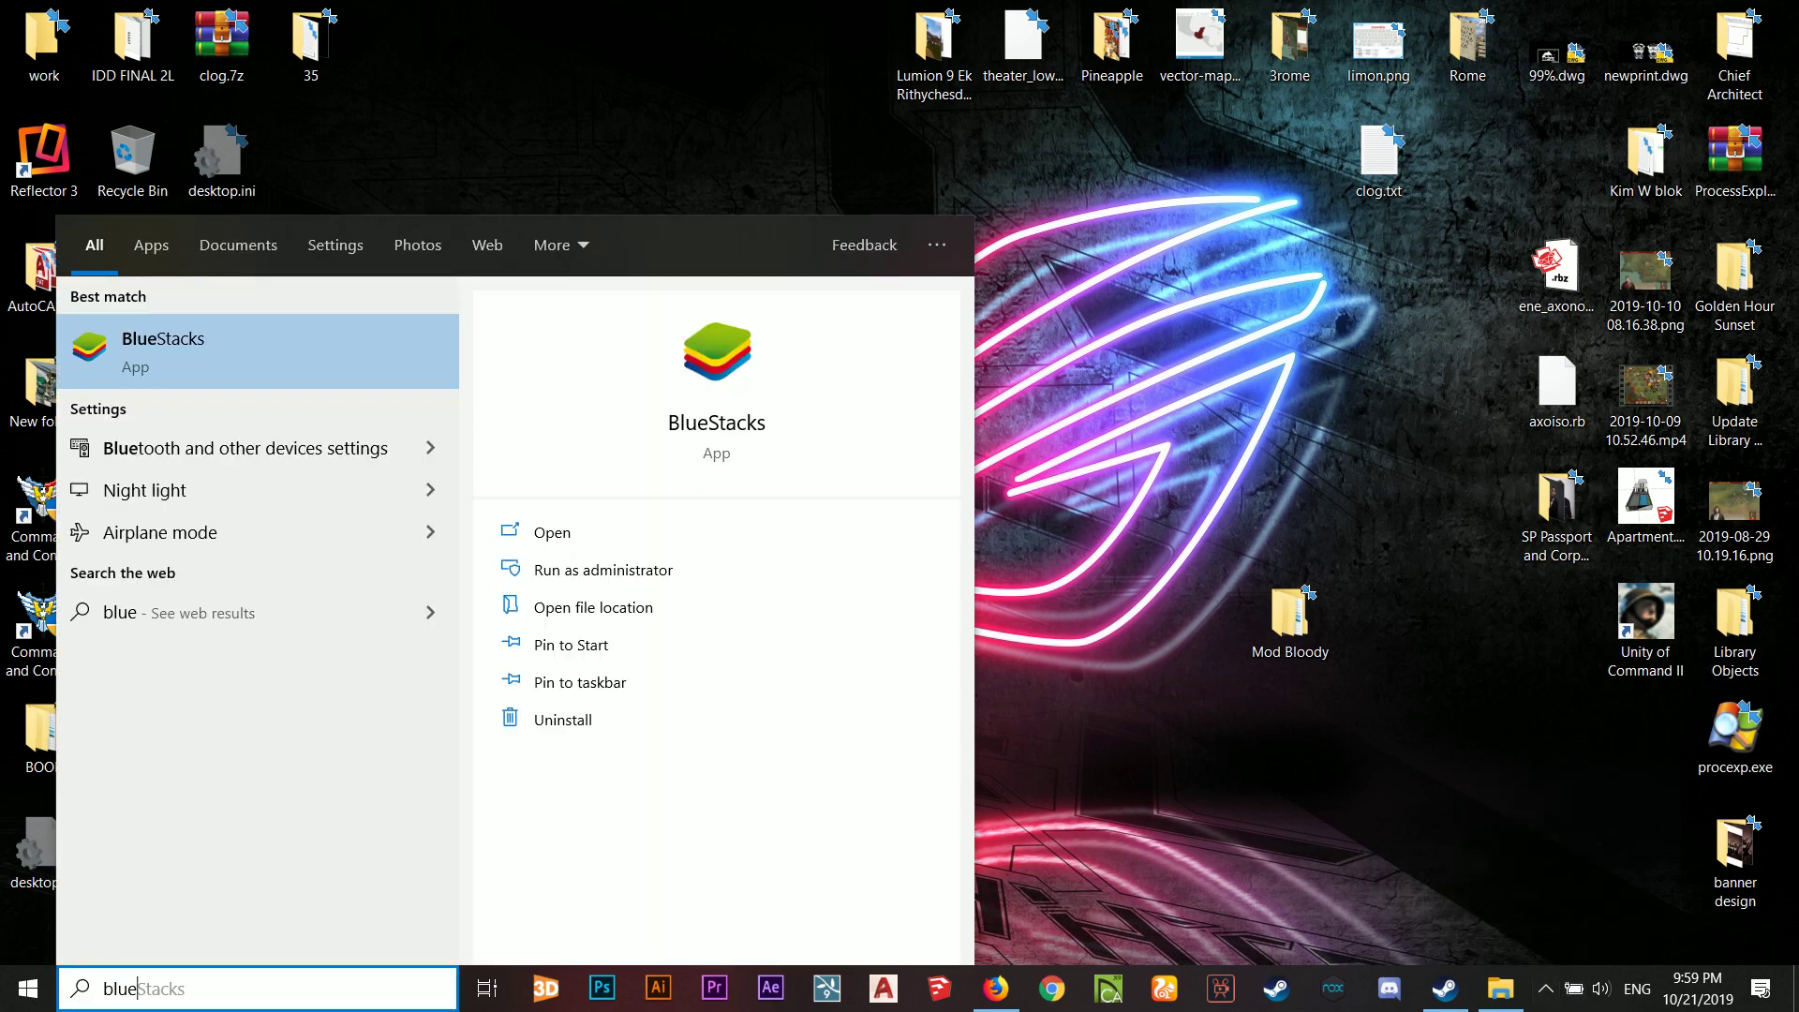
{"action": "key", "text": "Return"}
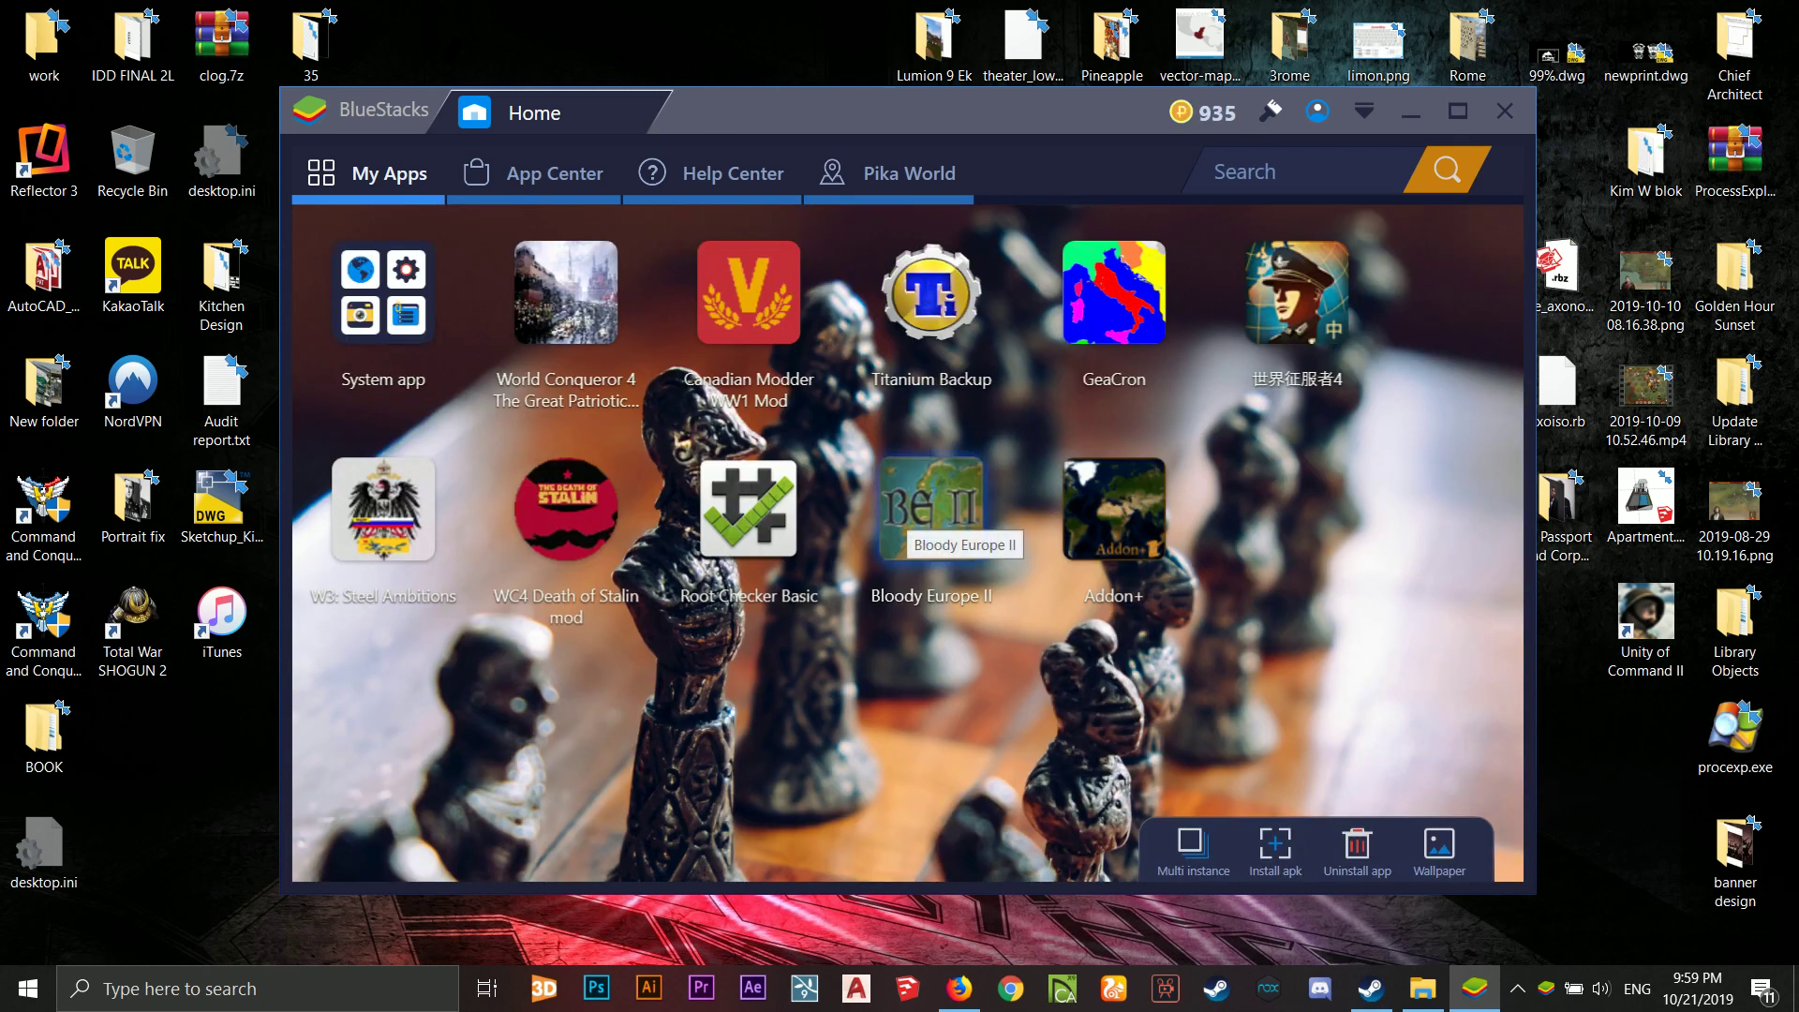
Rearrange the desktop so the BlueStacks window sits beside the Addon+ and BEII APK files without covering them.
{"action": "left_click_drag", "start_coordinate": [1018, 117], "coordinate": [819, 79]}
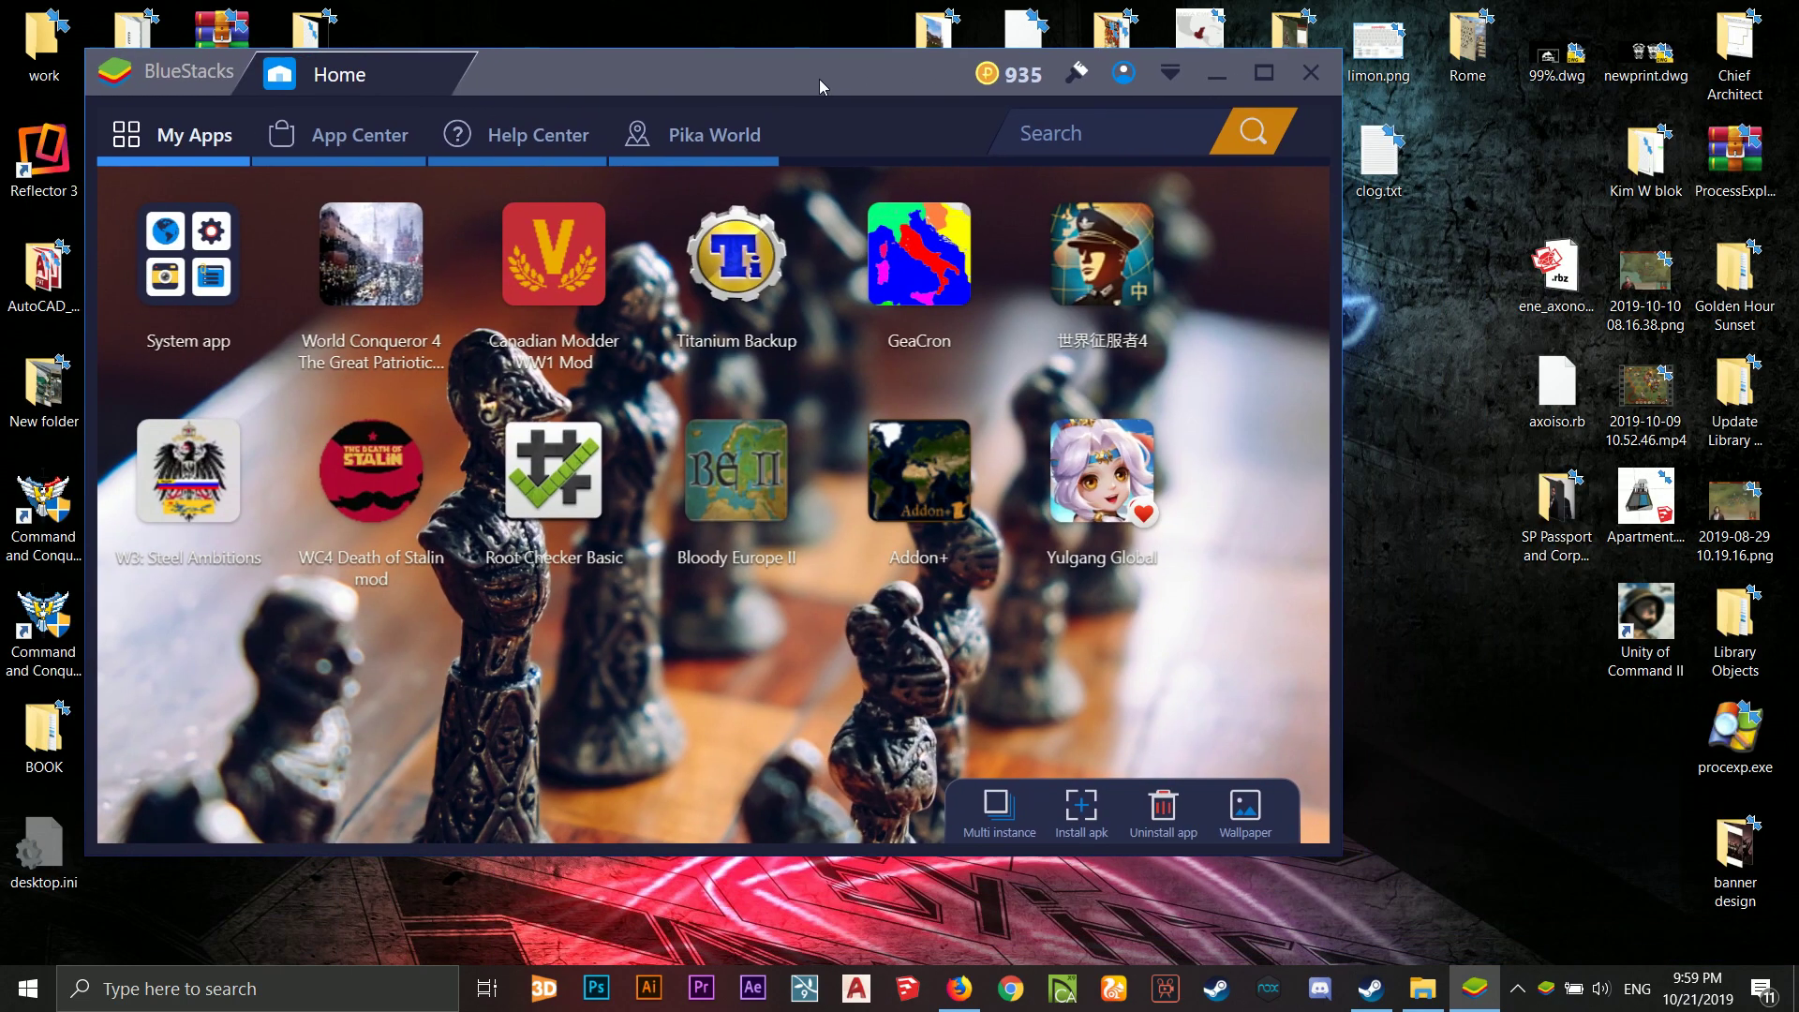
{"action": "left_click_drag", "start_coordinate": [1340, 51], "coordinate": [1209, 124]}
{"action": "left_click_drag", "start_coordinate": [715, 158], "coordinate": [912, 395]}
{"action": "left_click_drag", "start_coordinate": [809, 198], "coordinate": [661, 305]}
{"action": "left_click_drag", "start_coordinate": [667, 281], "coordinate": [1133, 273]}
{"action": "left_click_drag", "start_coordinate": [913, 384], "coordinate": [585, 161]}
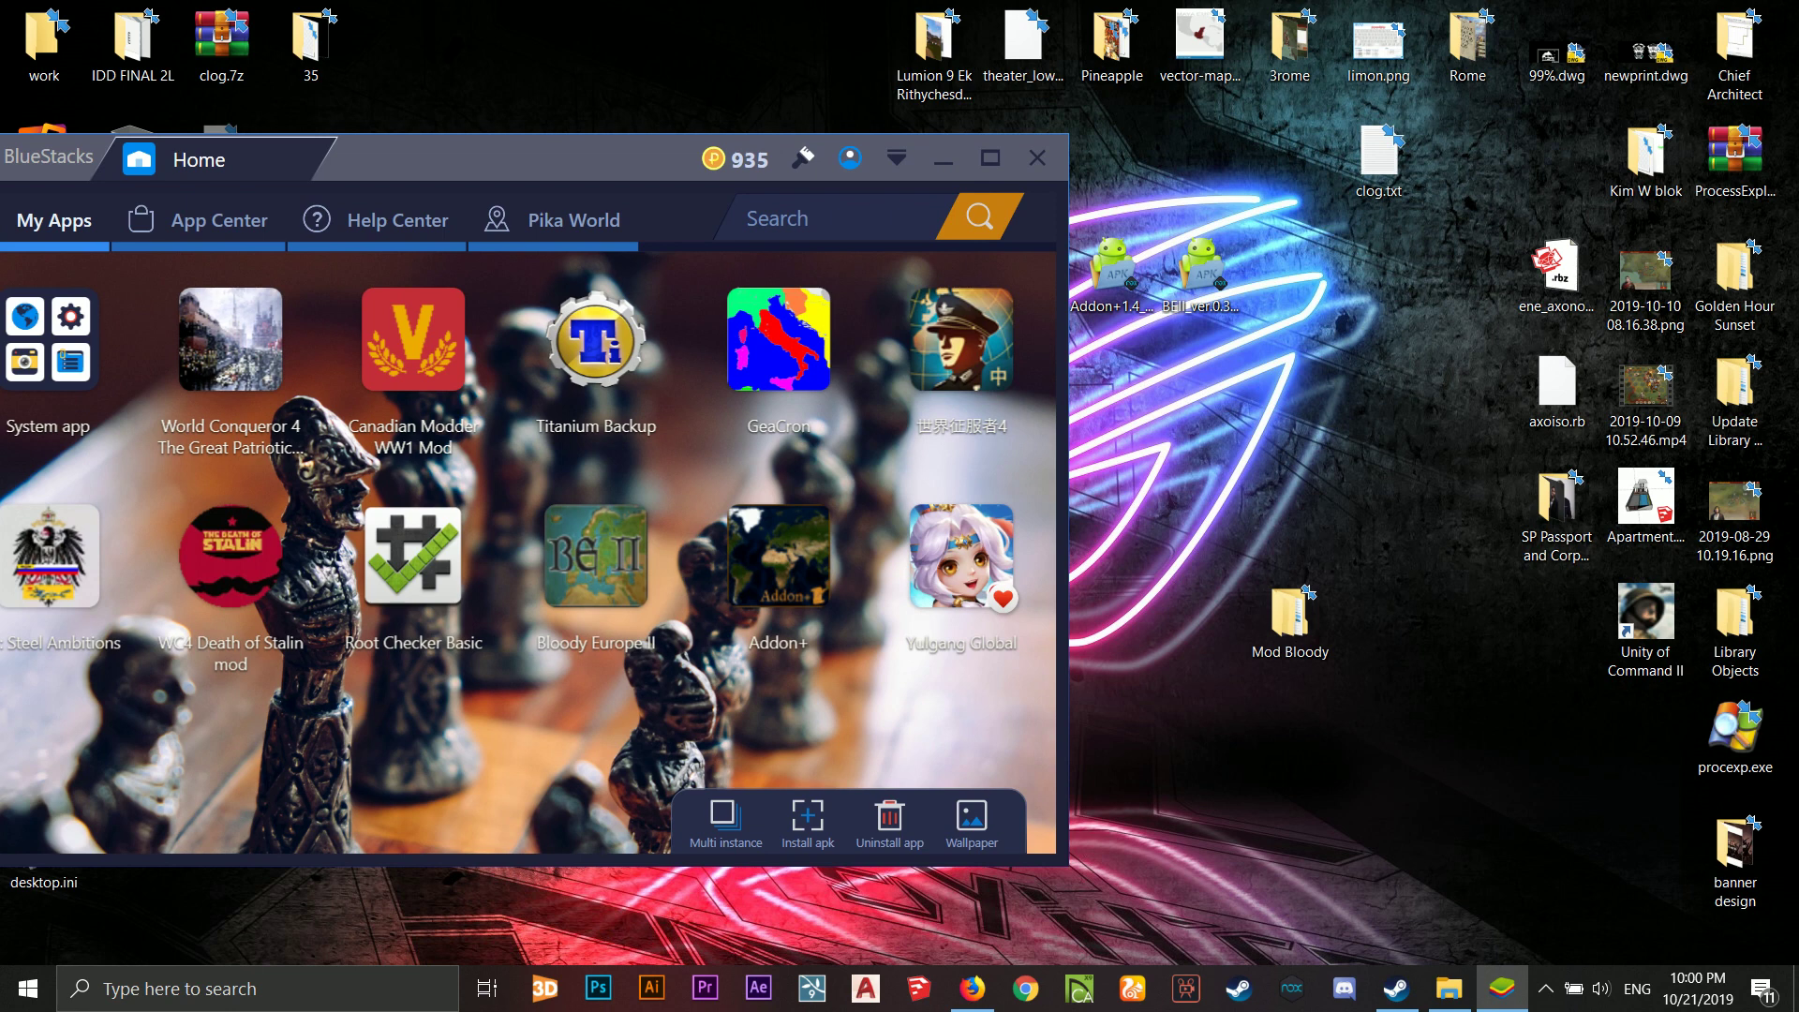
{"action": "left_click_drag", "start_coordinate": [585, 161], "coordinate": [592, 132]}
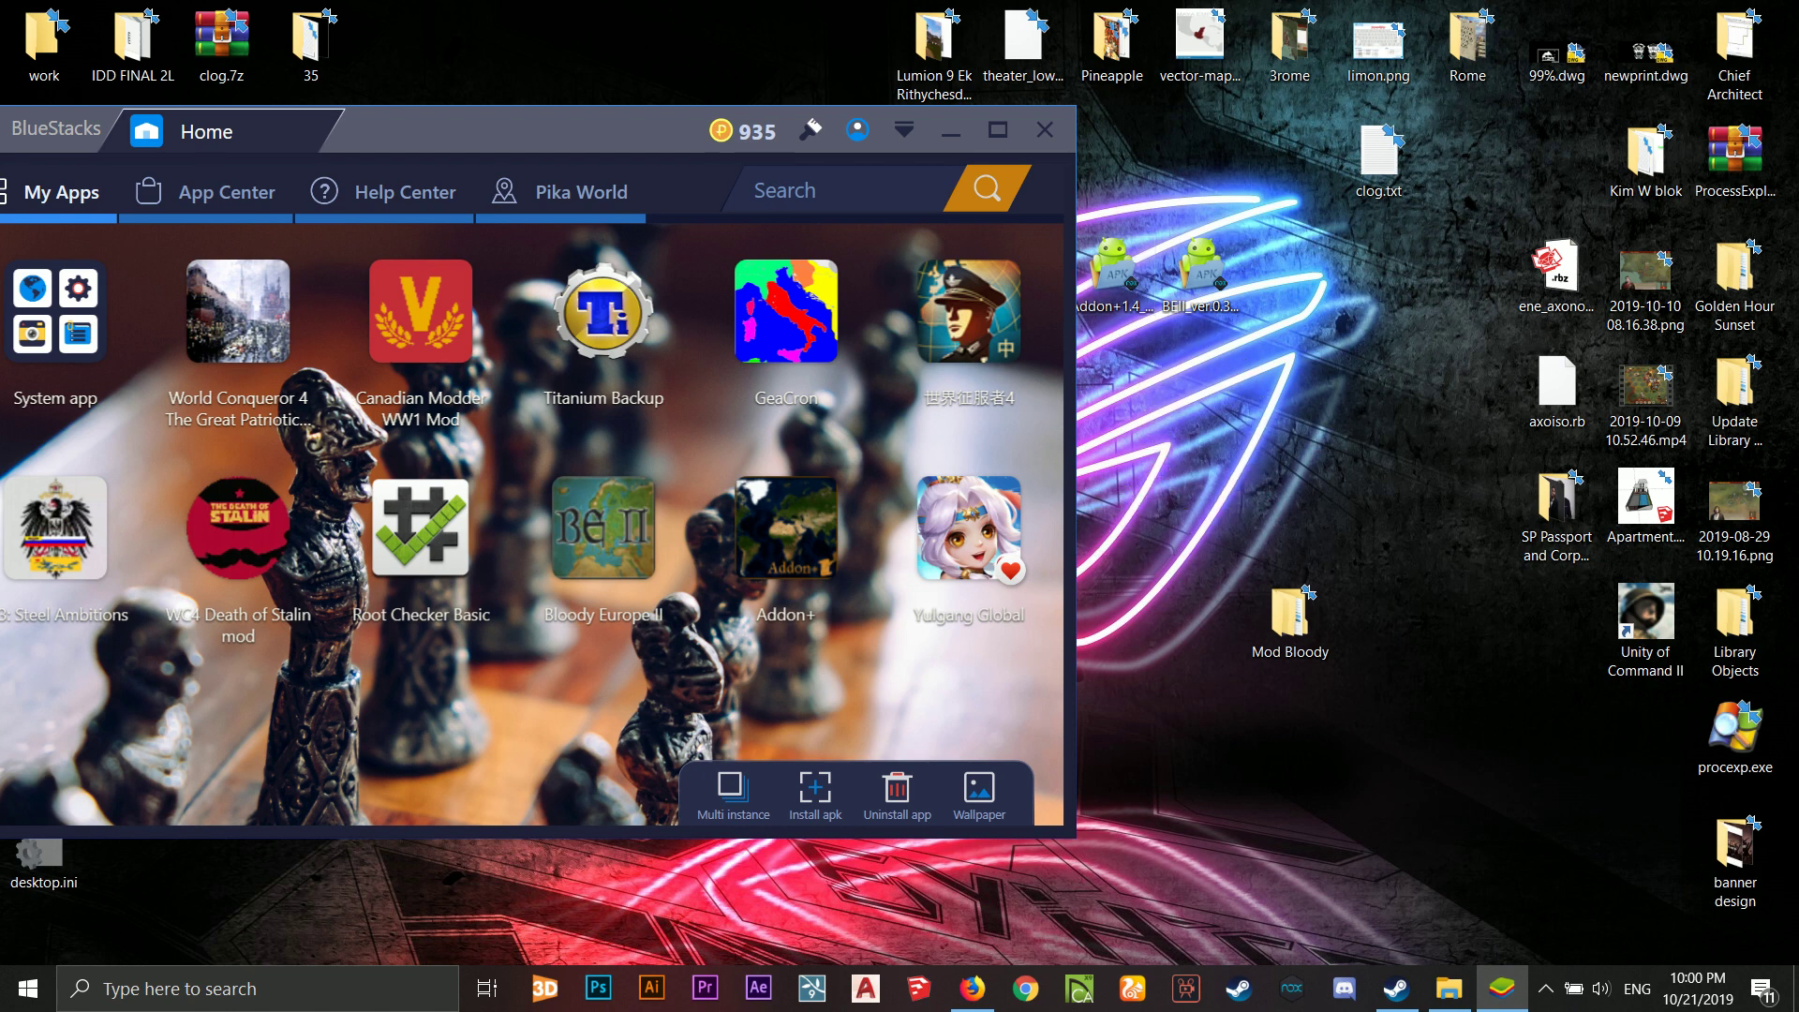
Maximize BlueStacks, launch the installed Addon+ game and switch it to full screen.
{"action": "left_click", "coordinate": [1113, 267]}
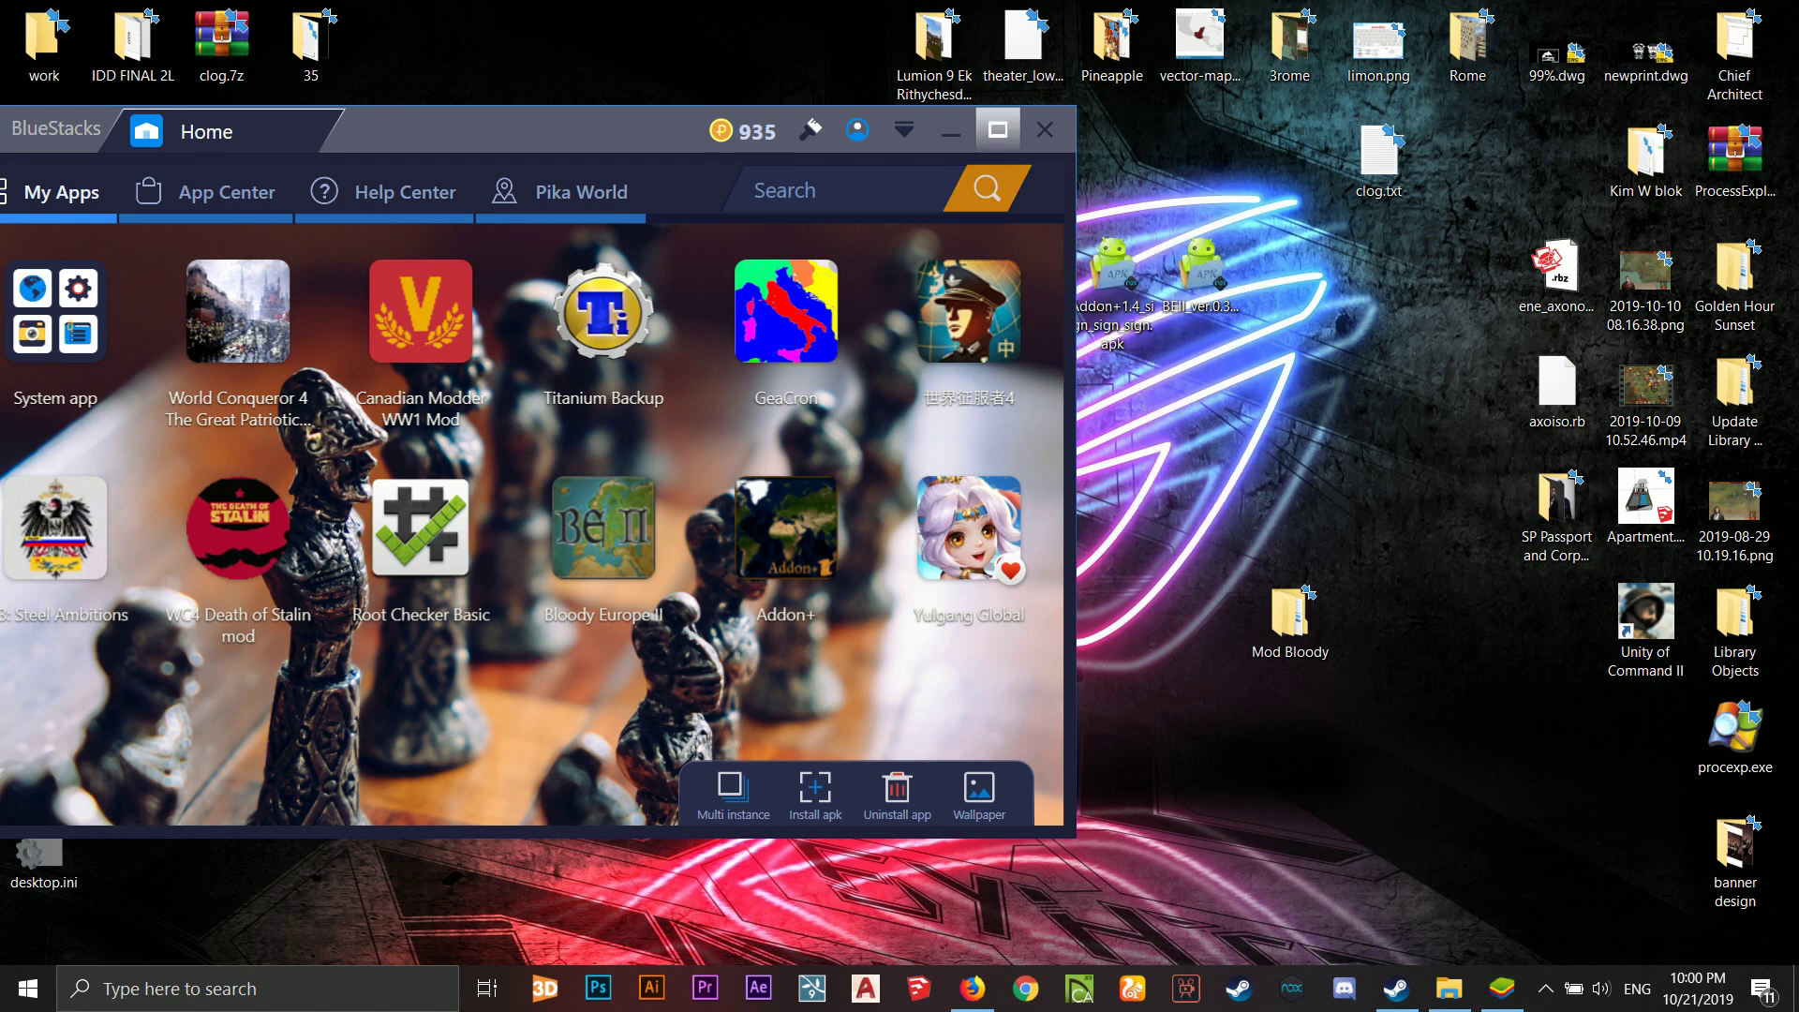
{"action": "left_click", "coordinate": [998, 129]}
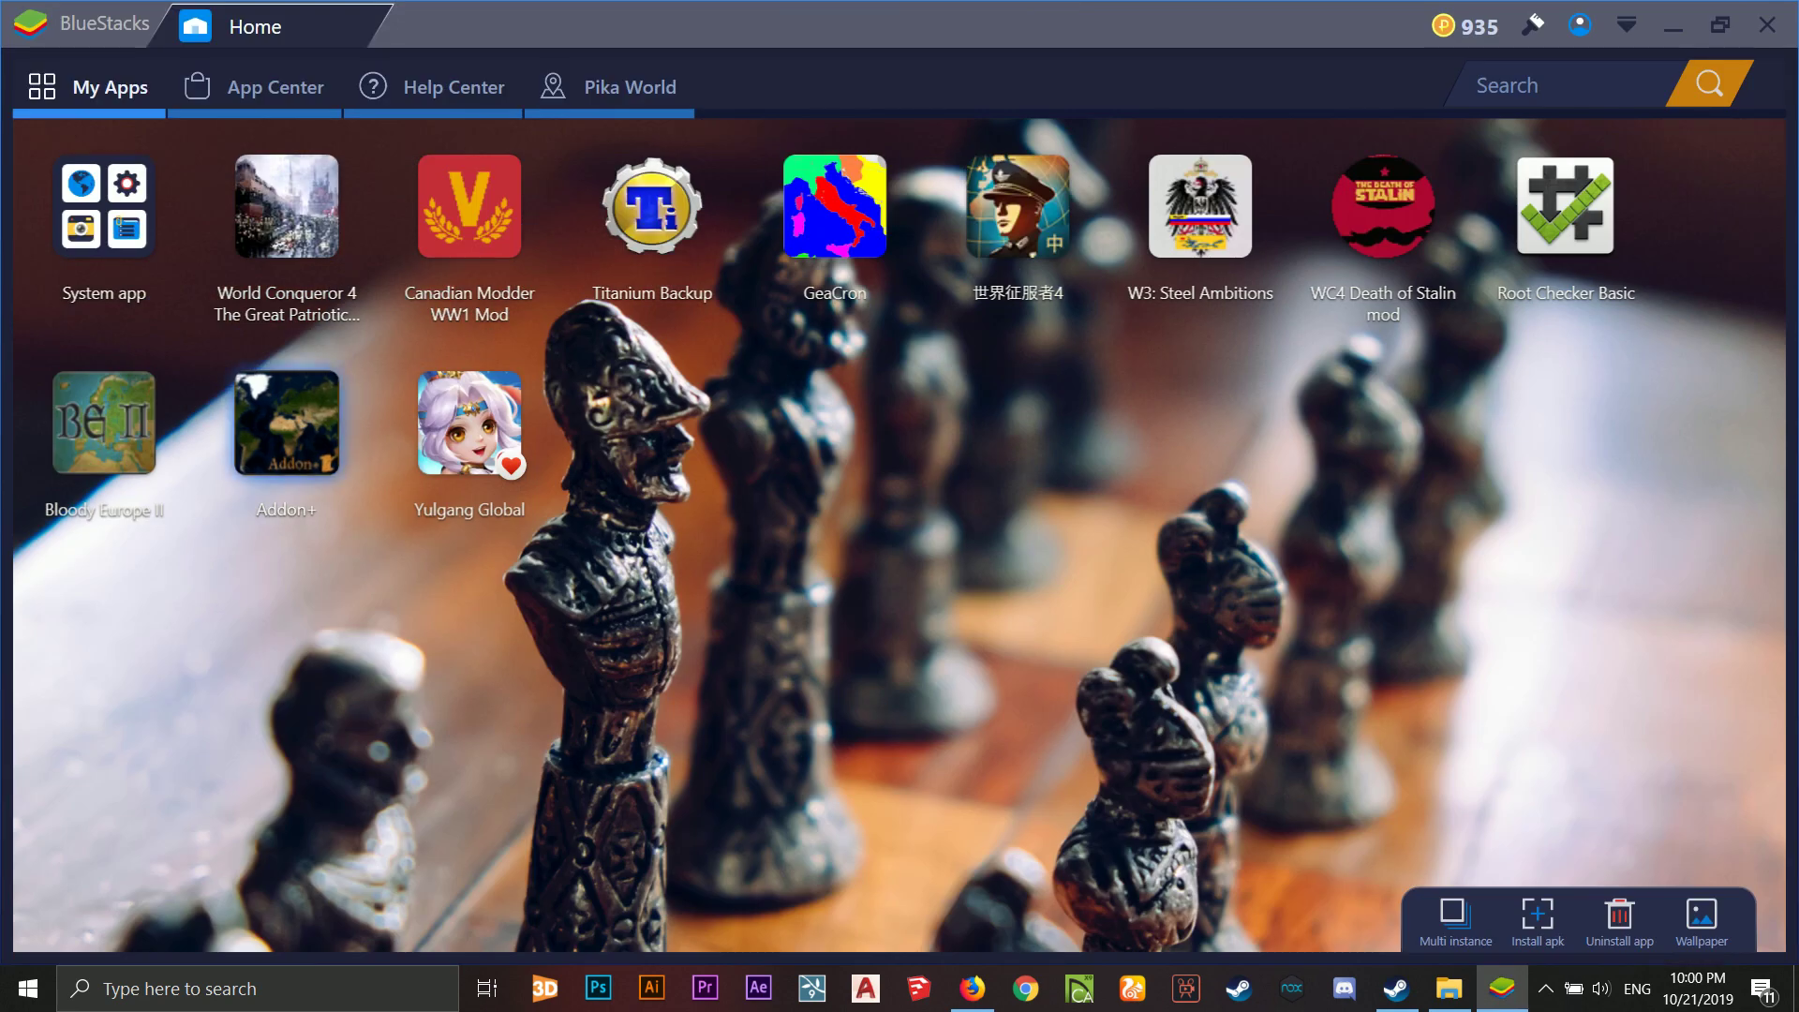
{"action": "left_click", "coordinate": [286, 421]}
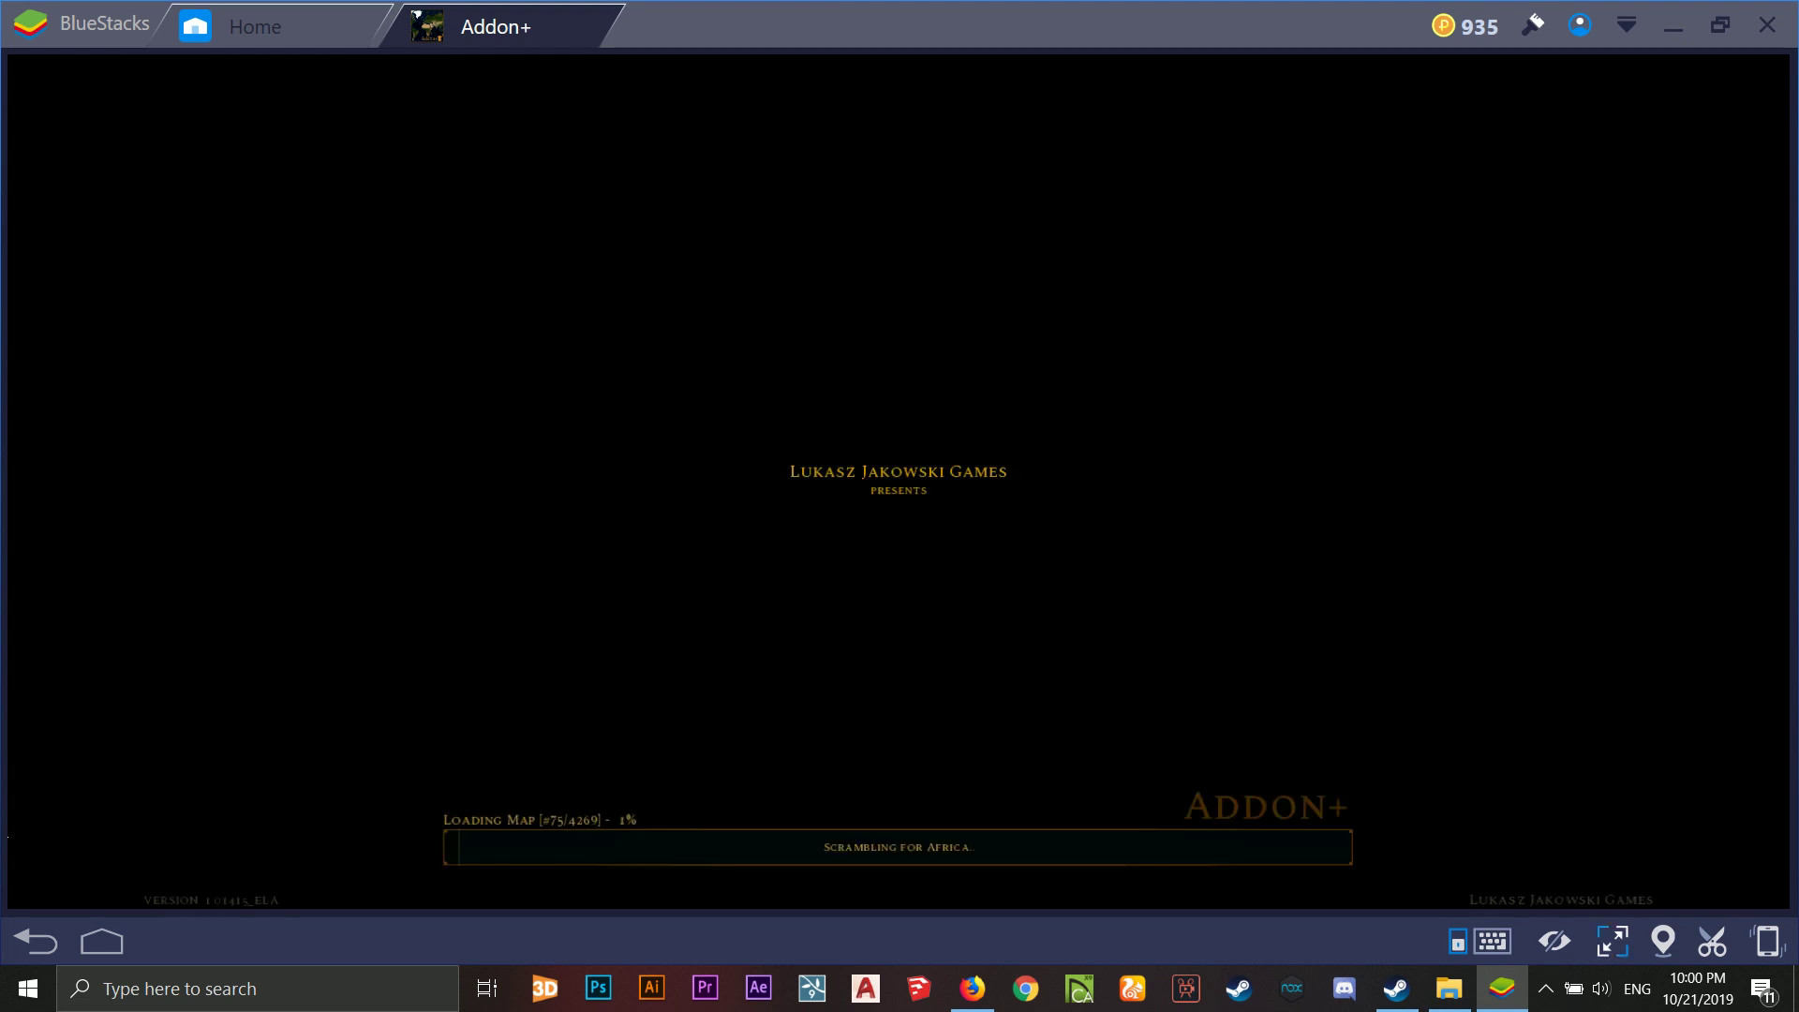
{"action": "left_click", "coordinate": [1612, 941]}
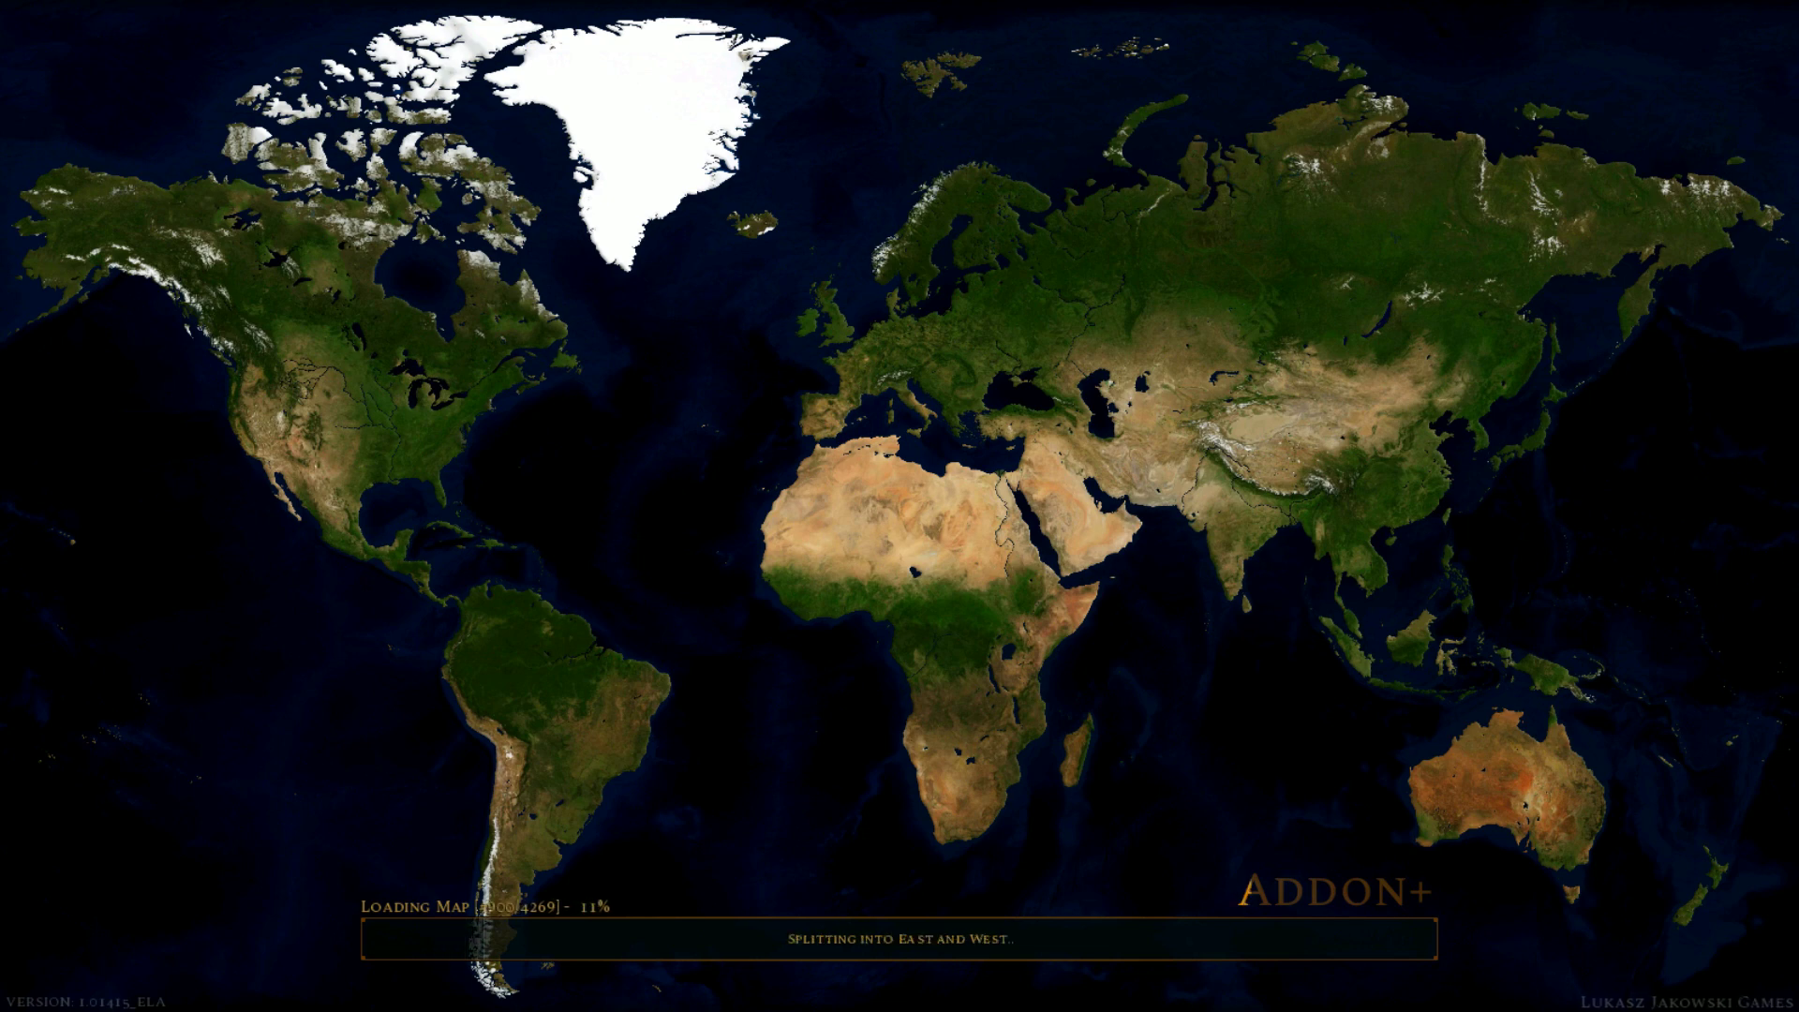
Return the loading Addon+ game to full screen and open its new game setup.
{"action": "key", "text": "F11"}
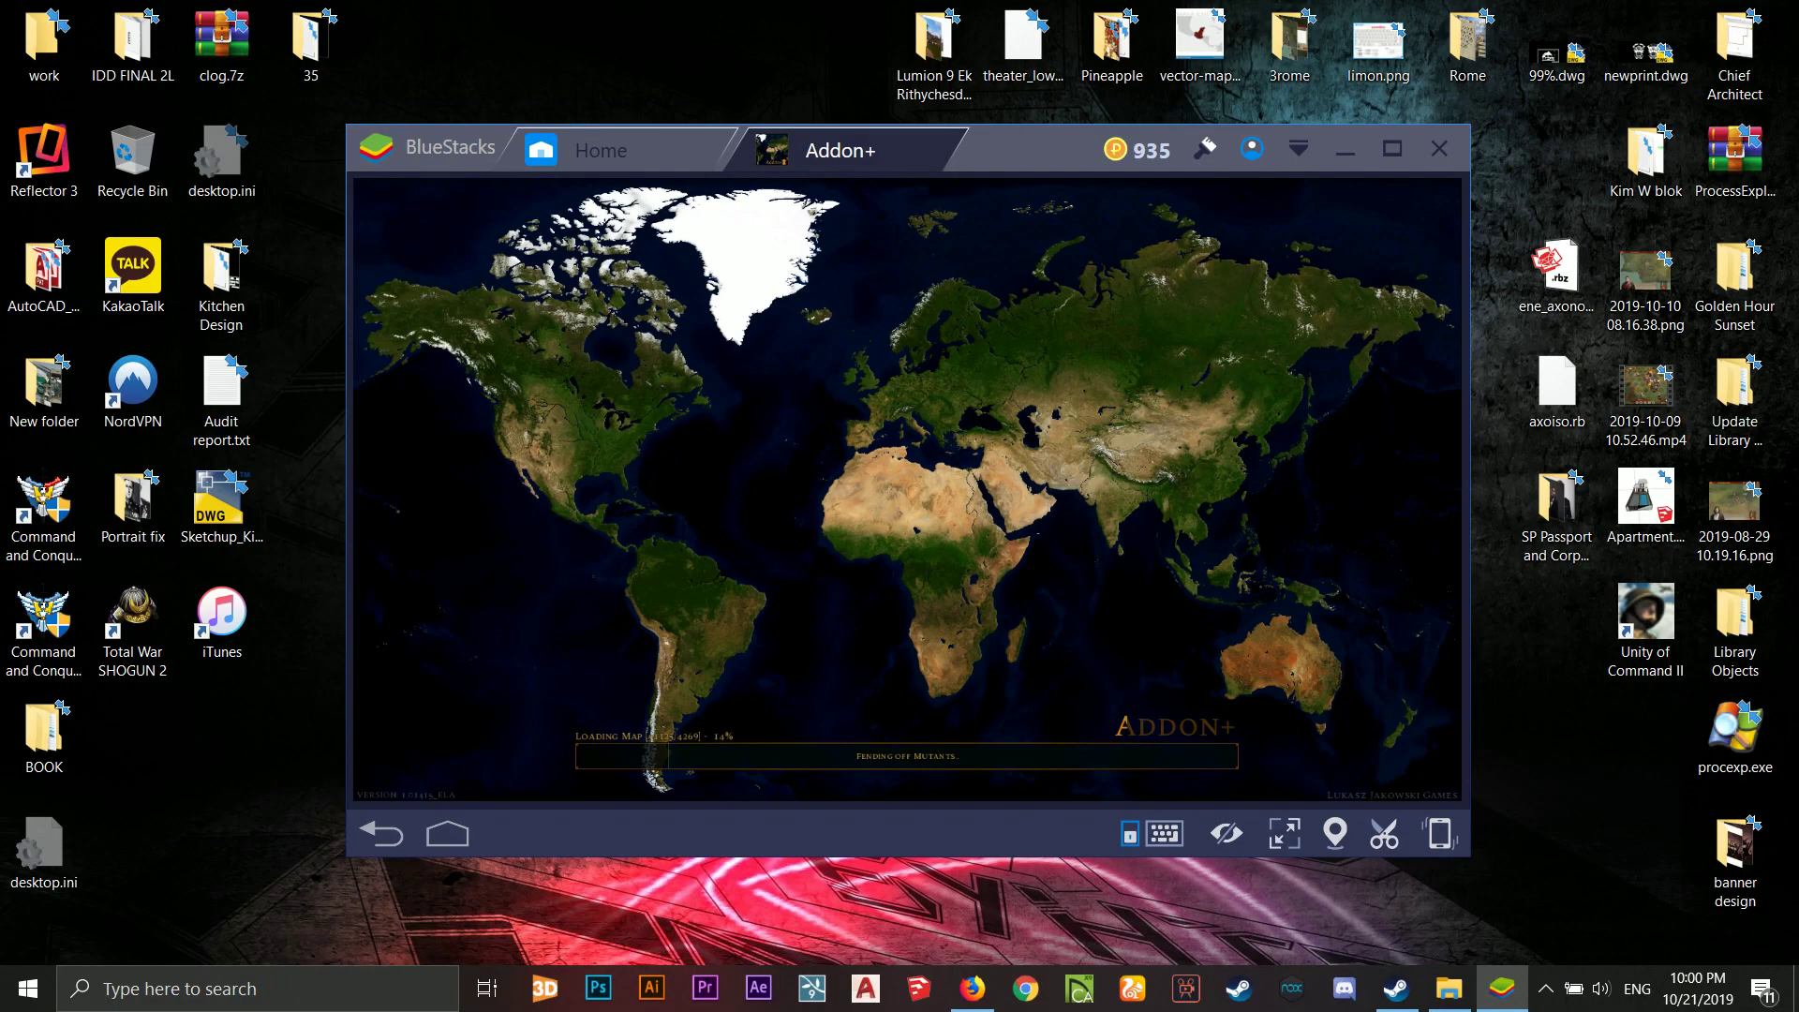
{"action": "left_click", "coordinate": [1285, 833]}
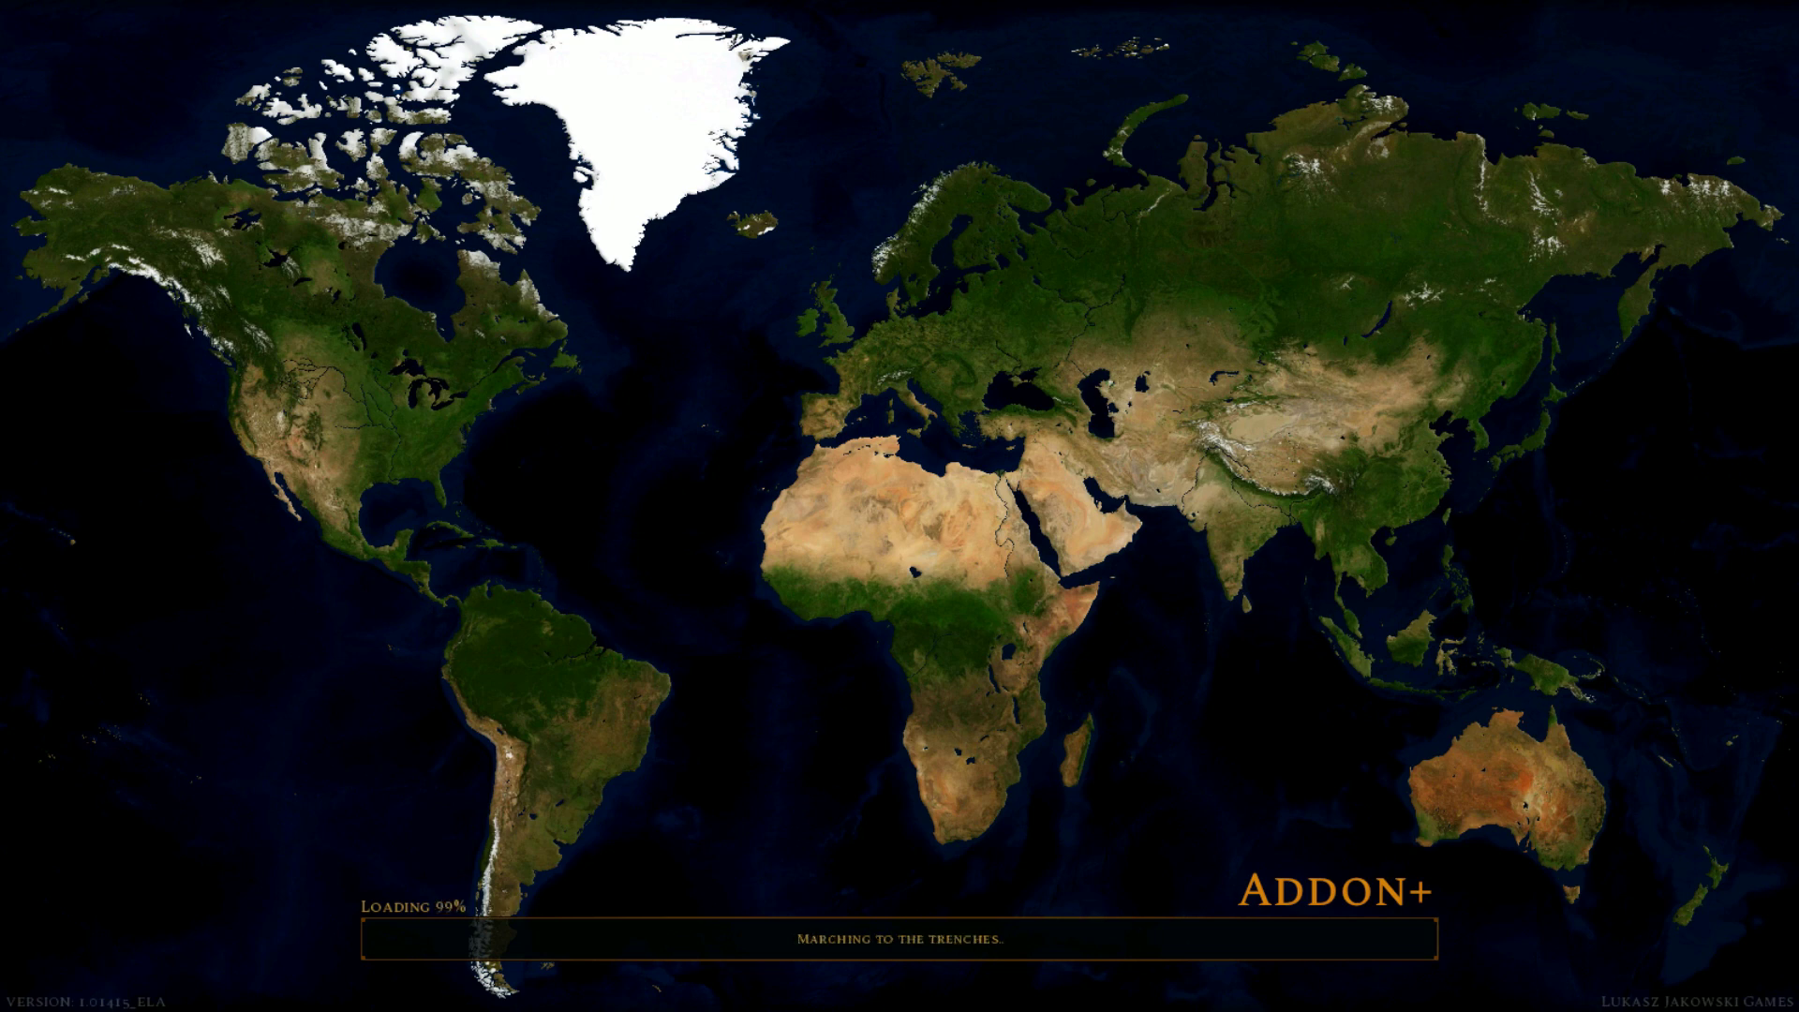
{"action": "left_click", "coordinate": [899, 340]}
{"action": "left_click", "coordinate": [1499, 347]}
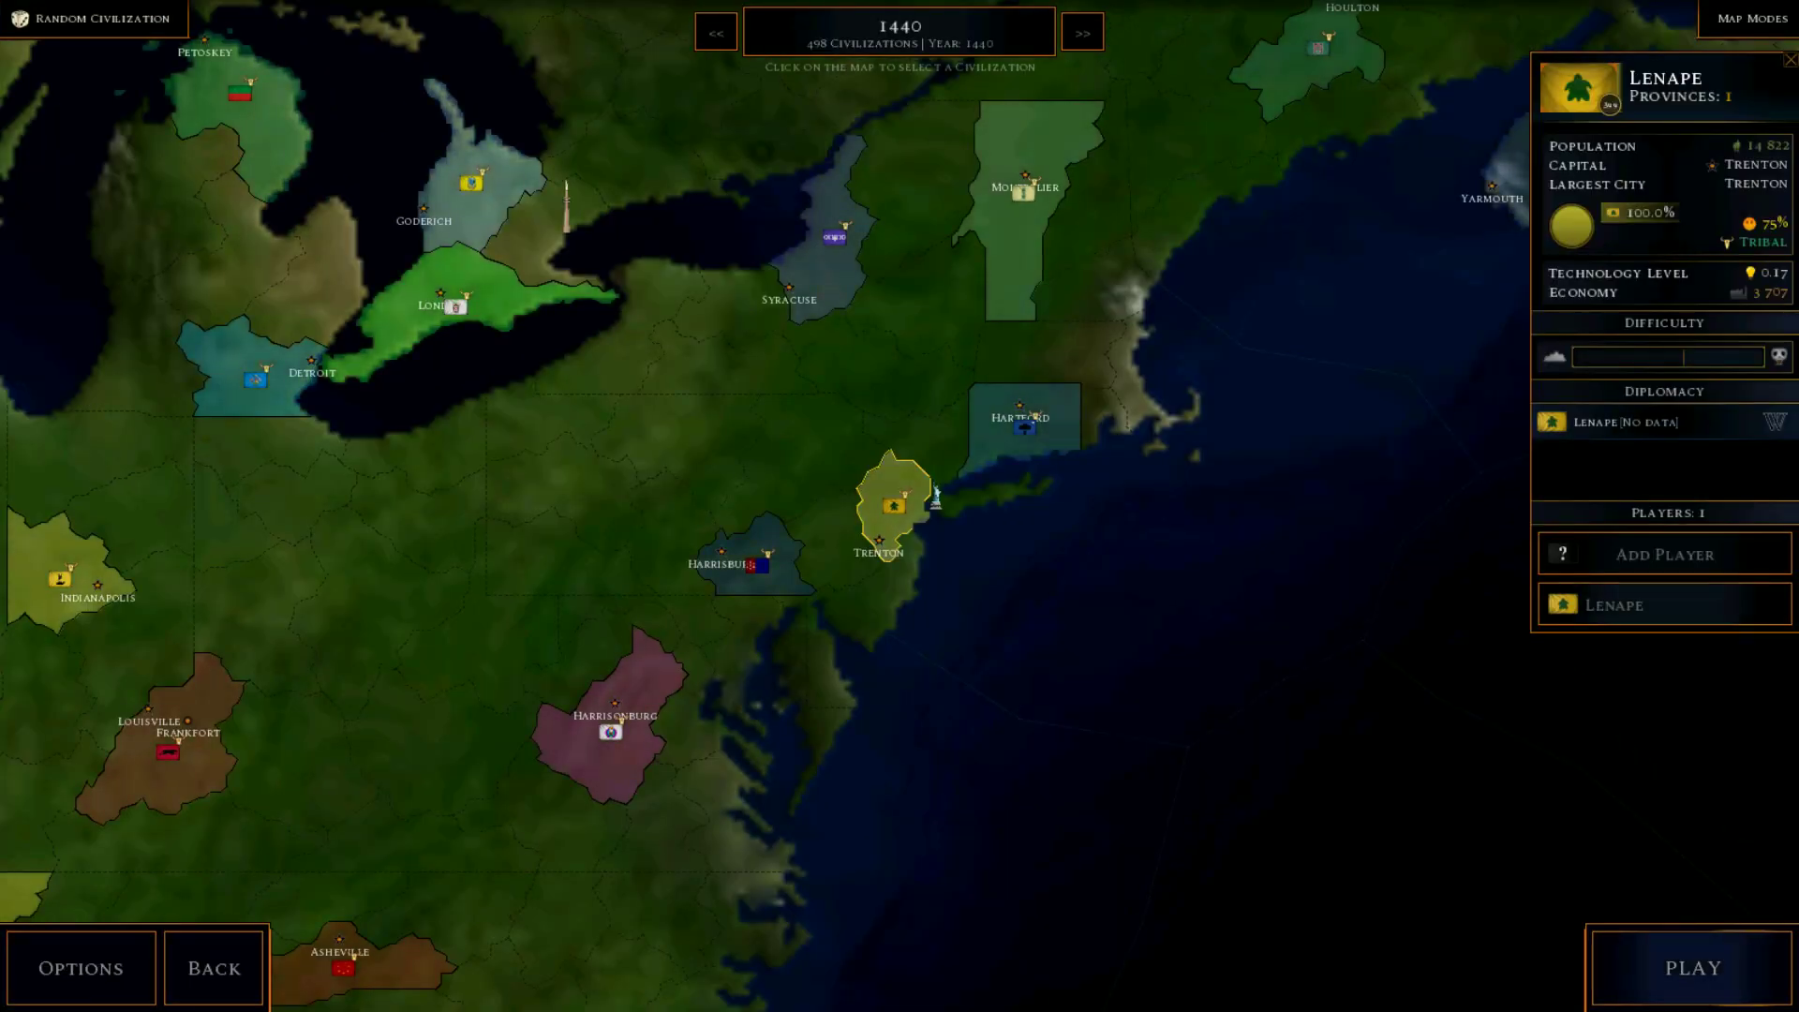
Examine the range of historical, modern and alternate-history scenarios offered in Addon+, leaving the current scenario selected.
{"action": "left_click", "coordinate": [900, 26]}
{"action": "scroll", "coordinate": [935, 497], "scroll_direction": "down", "scroll_amount": 20}
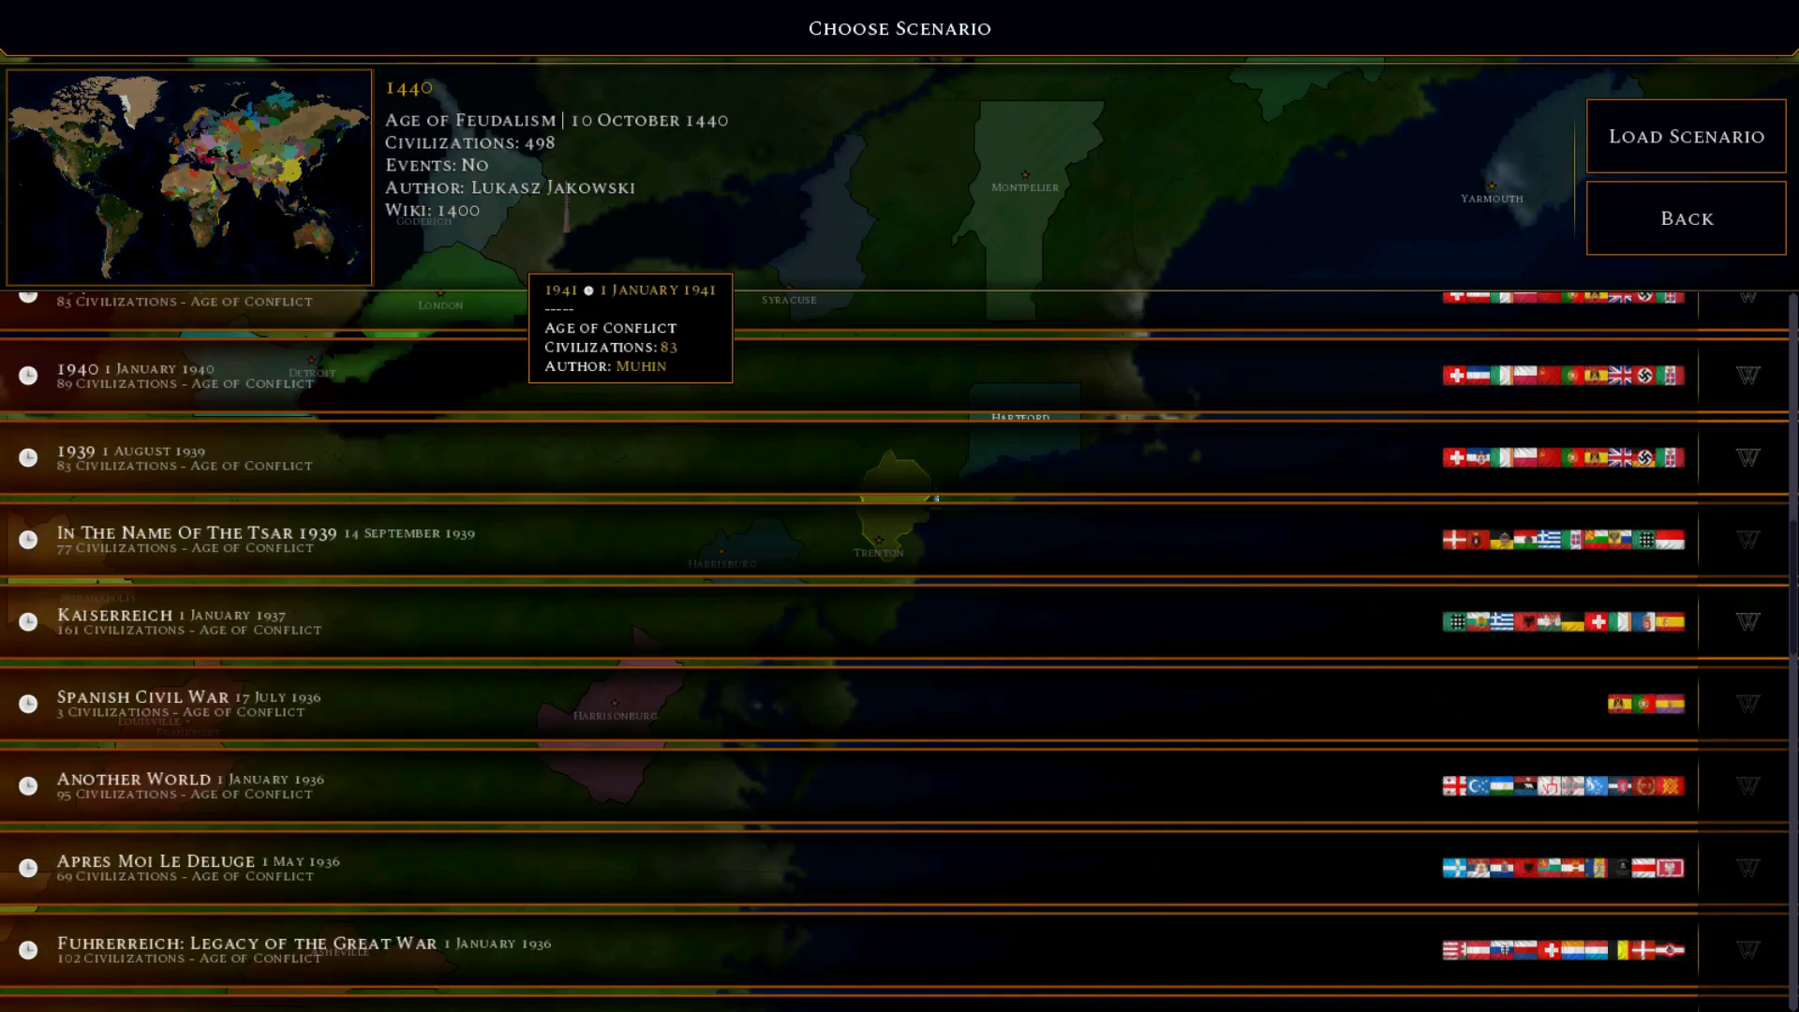
{"action": "scroll", "coordinate": [935, 494], "scroll_direction": "up", "scroll_amount": 1}
{"action": "scroll", "coordinate": [935, 495], "scroll_direction": "up", "scroll_amount": 15}
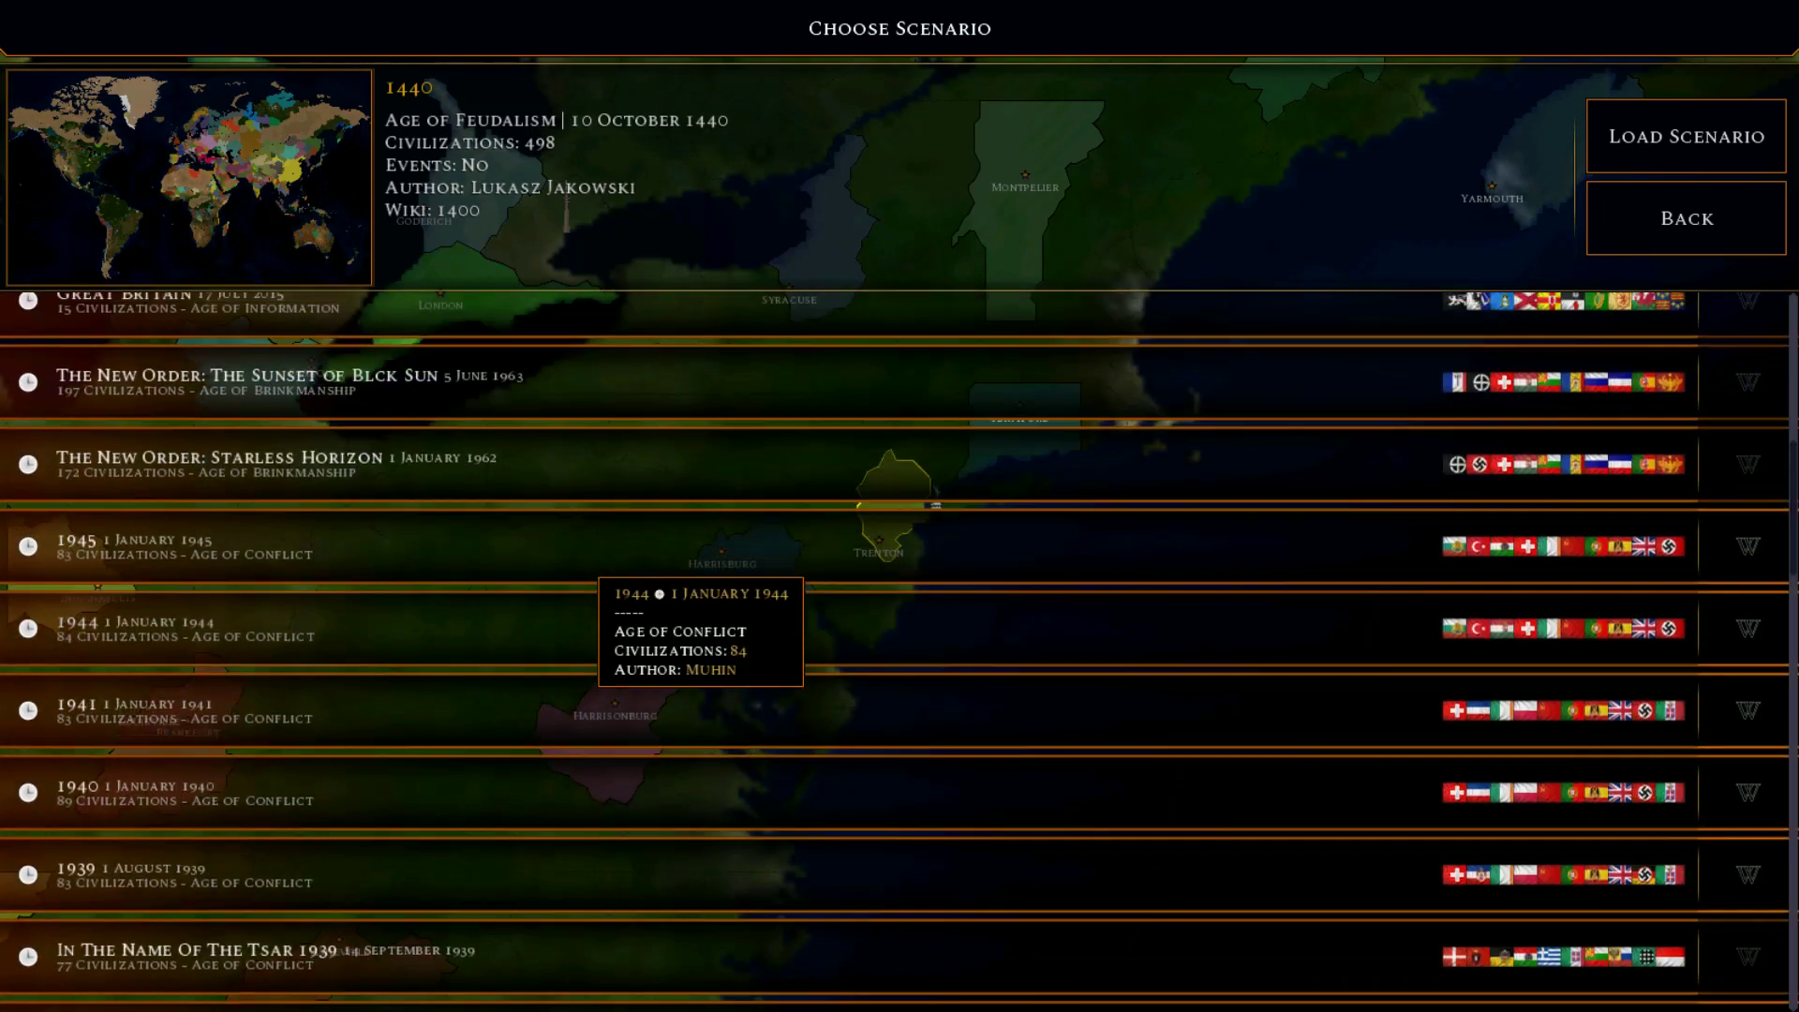
{"action": "scroll", "coordinate": [935, 495], "scroll_direction": "up", "scroll_amount": 3}
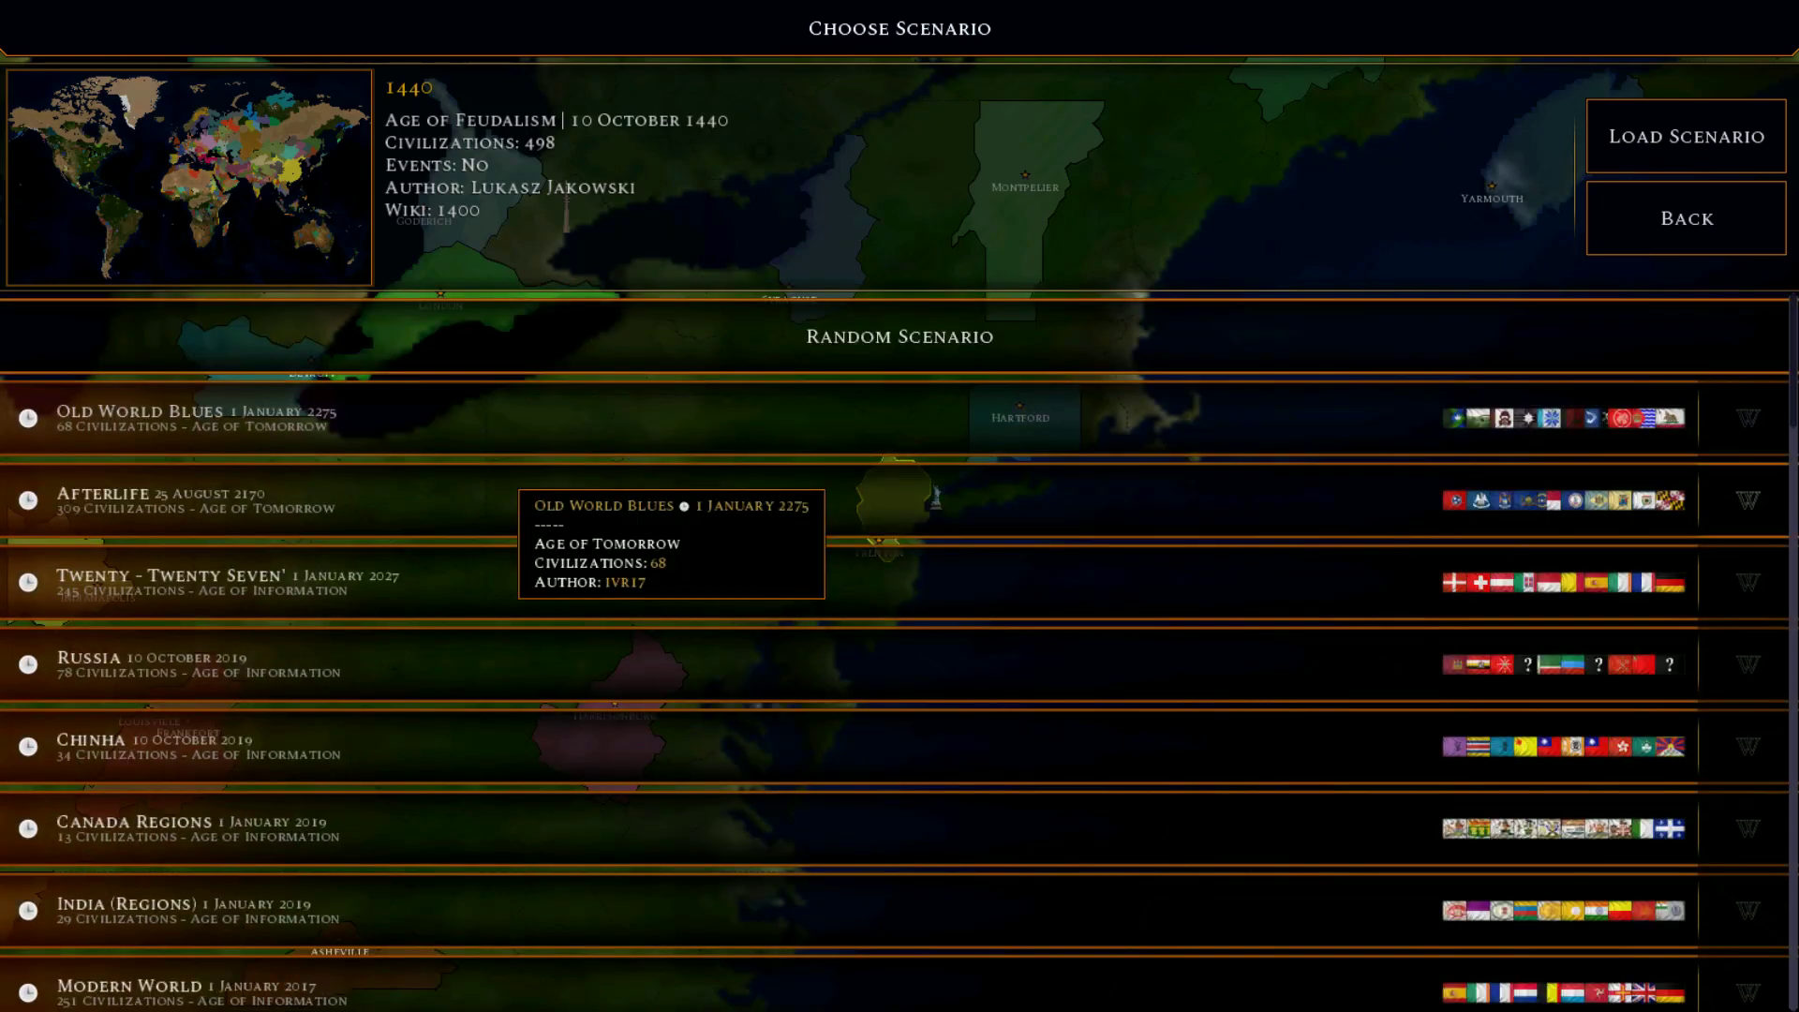
{"action": "scroll", "coordinate": [899, 647], "scroll_direction": "down", "scroll_amount": 8}
{"action": "scroll", "coordinate": [899, 646], "scroll_direction": "up", "scroll_amount": 6}
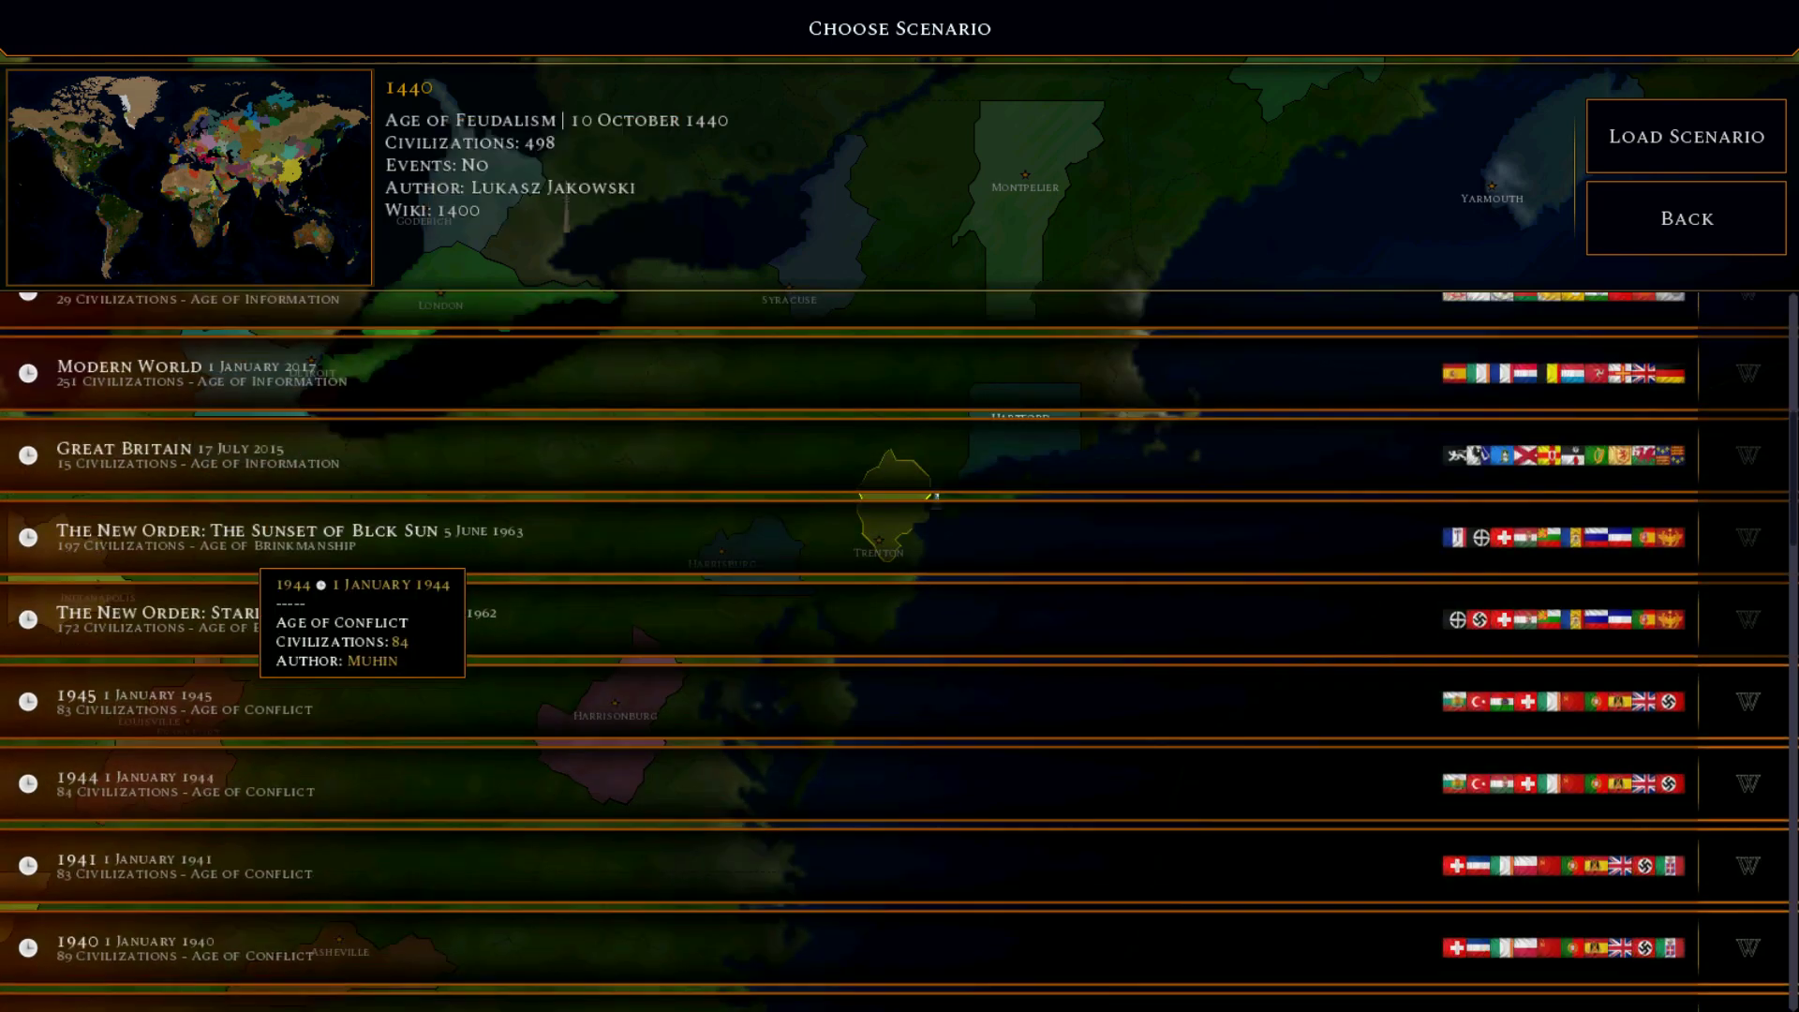
{"action": "scroll", "coordinate": [900, 647], "scroll_direction": "down", "scroll_amount": 4}
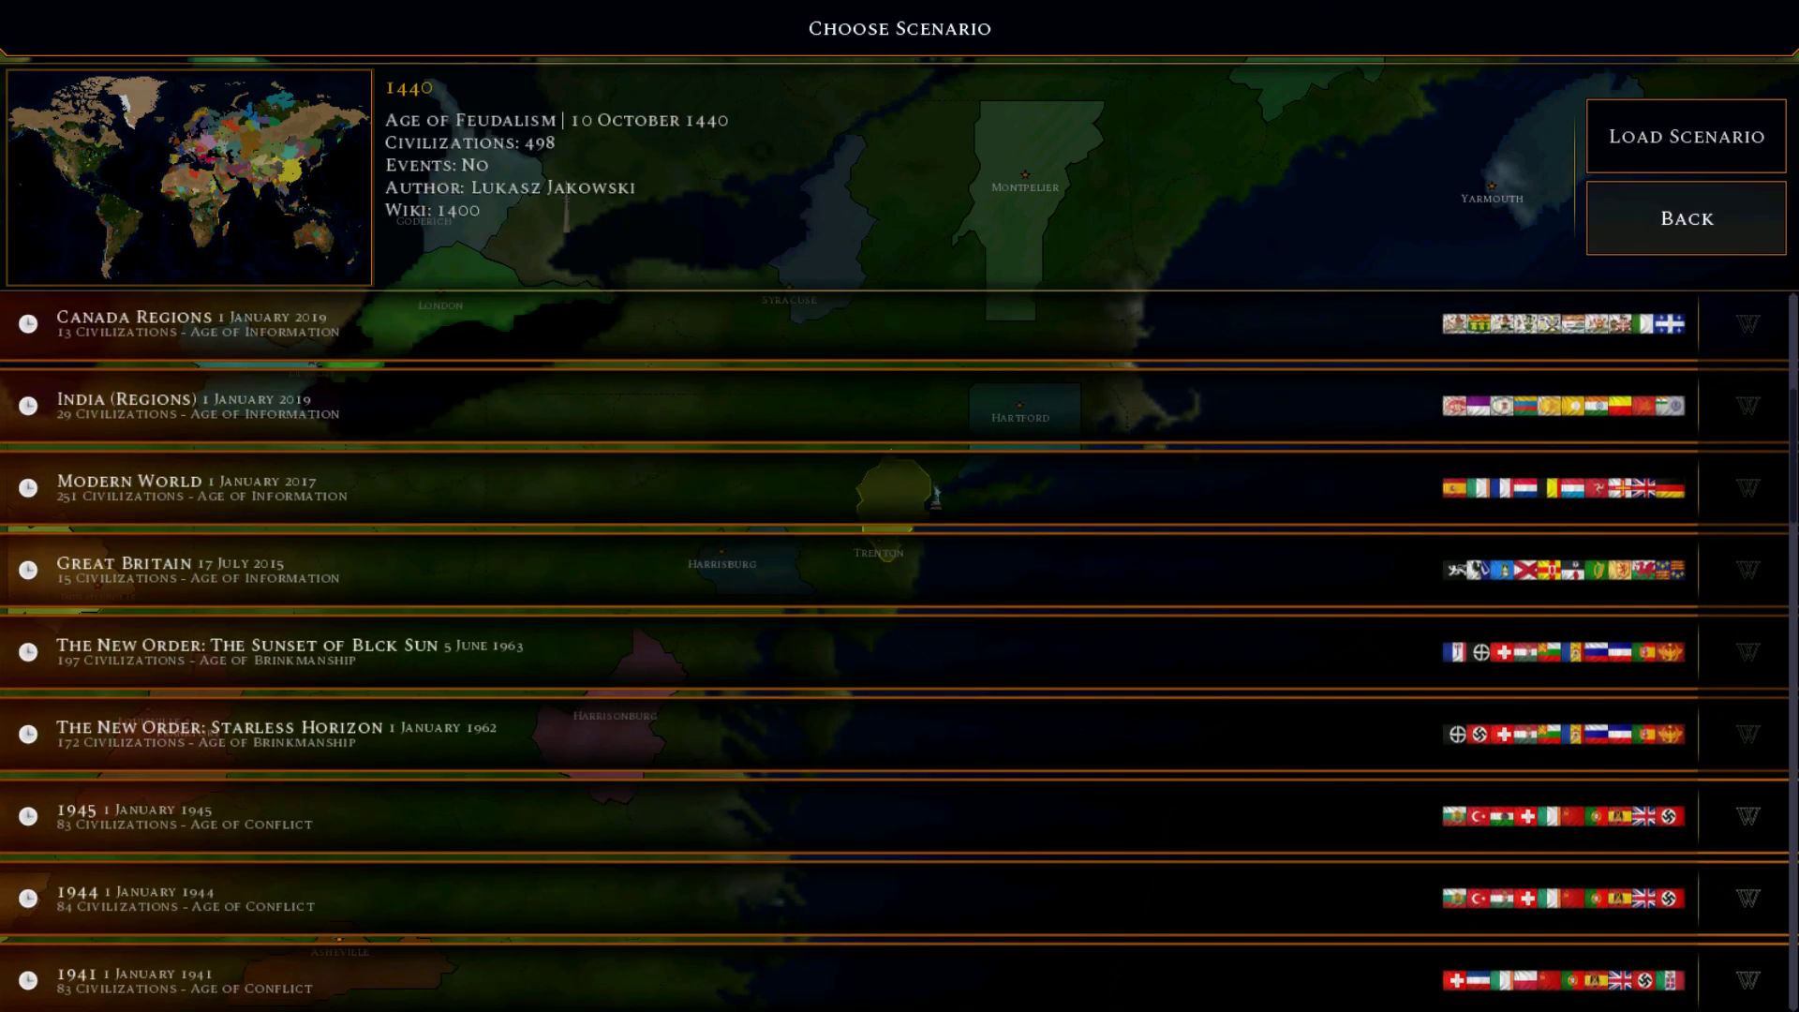
{"action": "left_click", "coordinate": [1686, 218]}
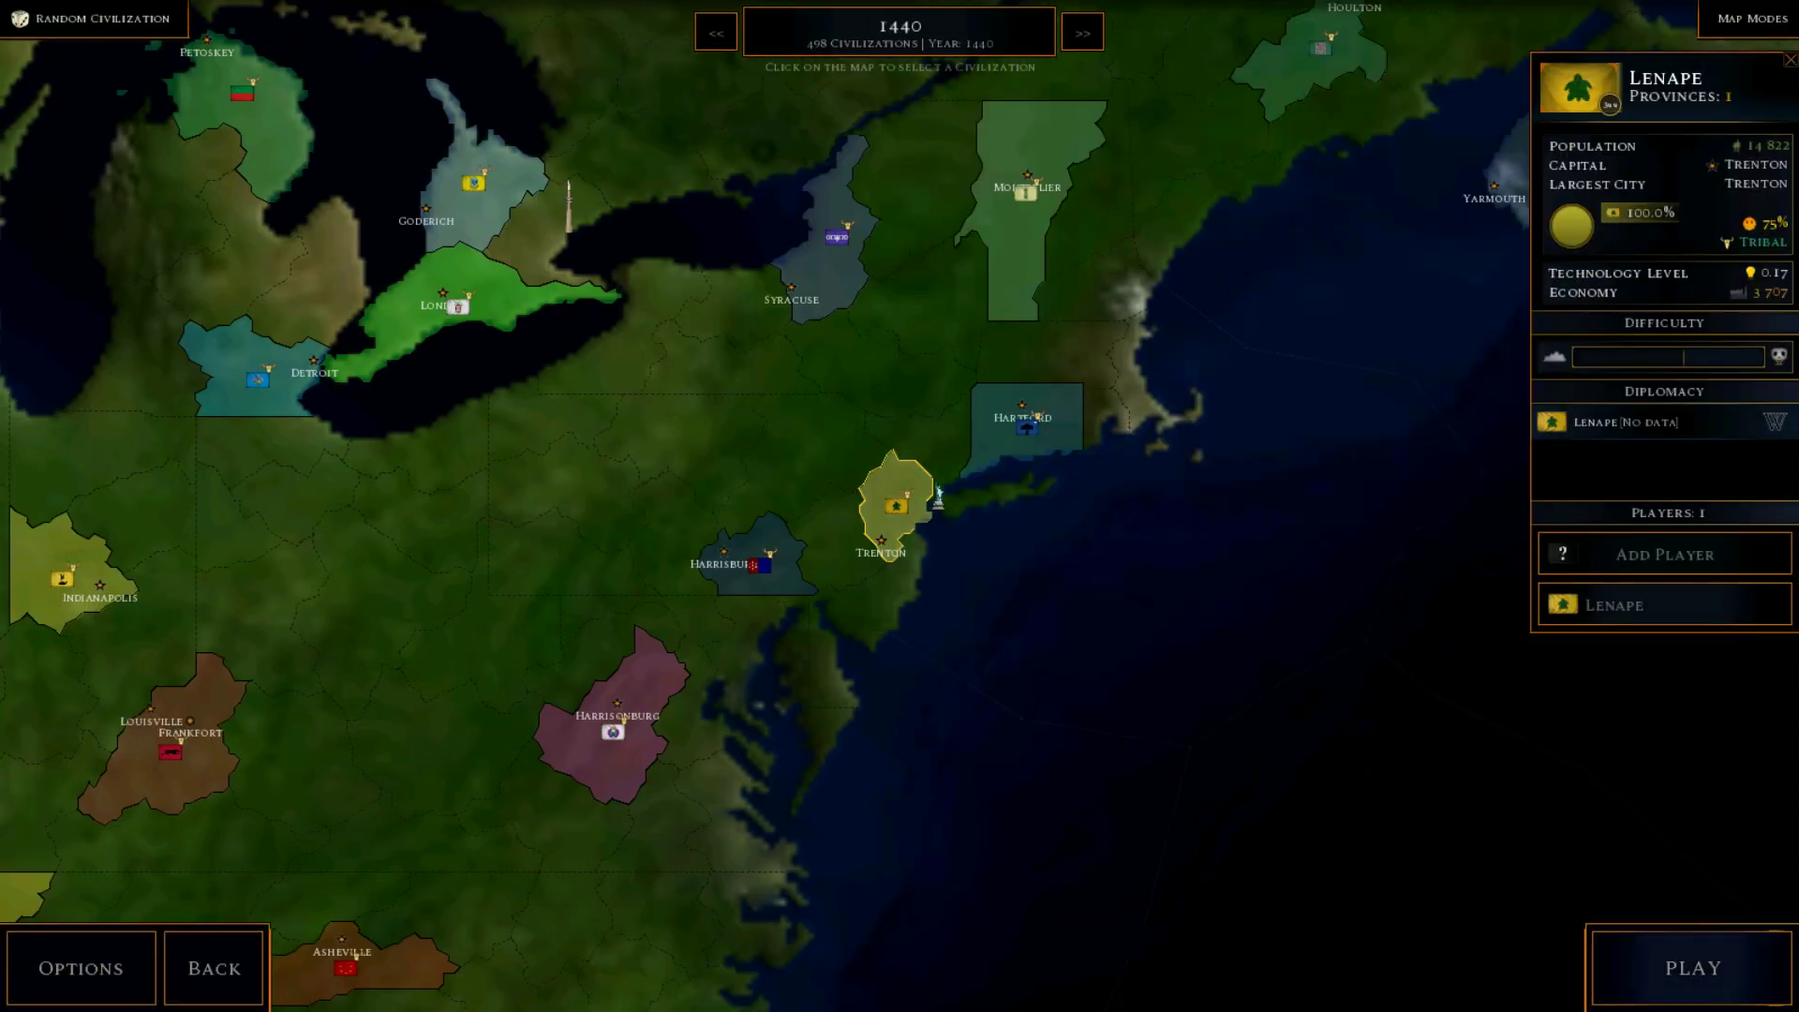
Leave the new game setup and exit Addon+ back to the BlueStacks home screen.
{"action": "left_click", "coordinate": [214, 967]}
{"action": "left_click", "coordinate": [1596, 973]}
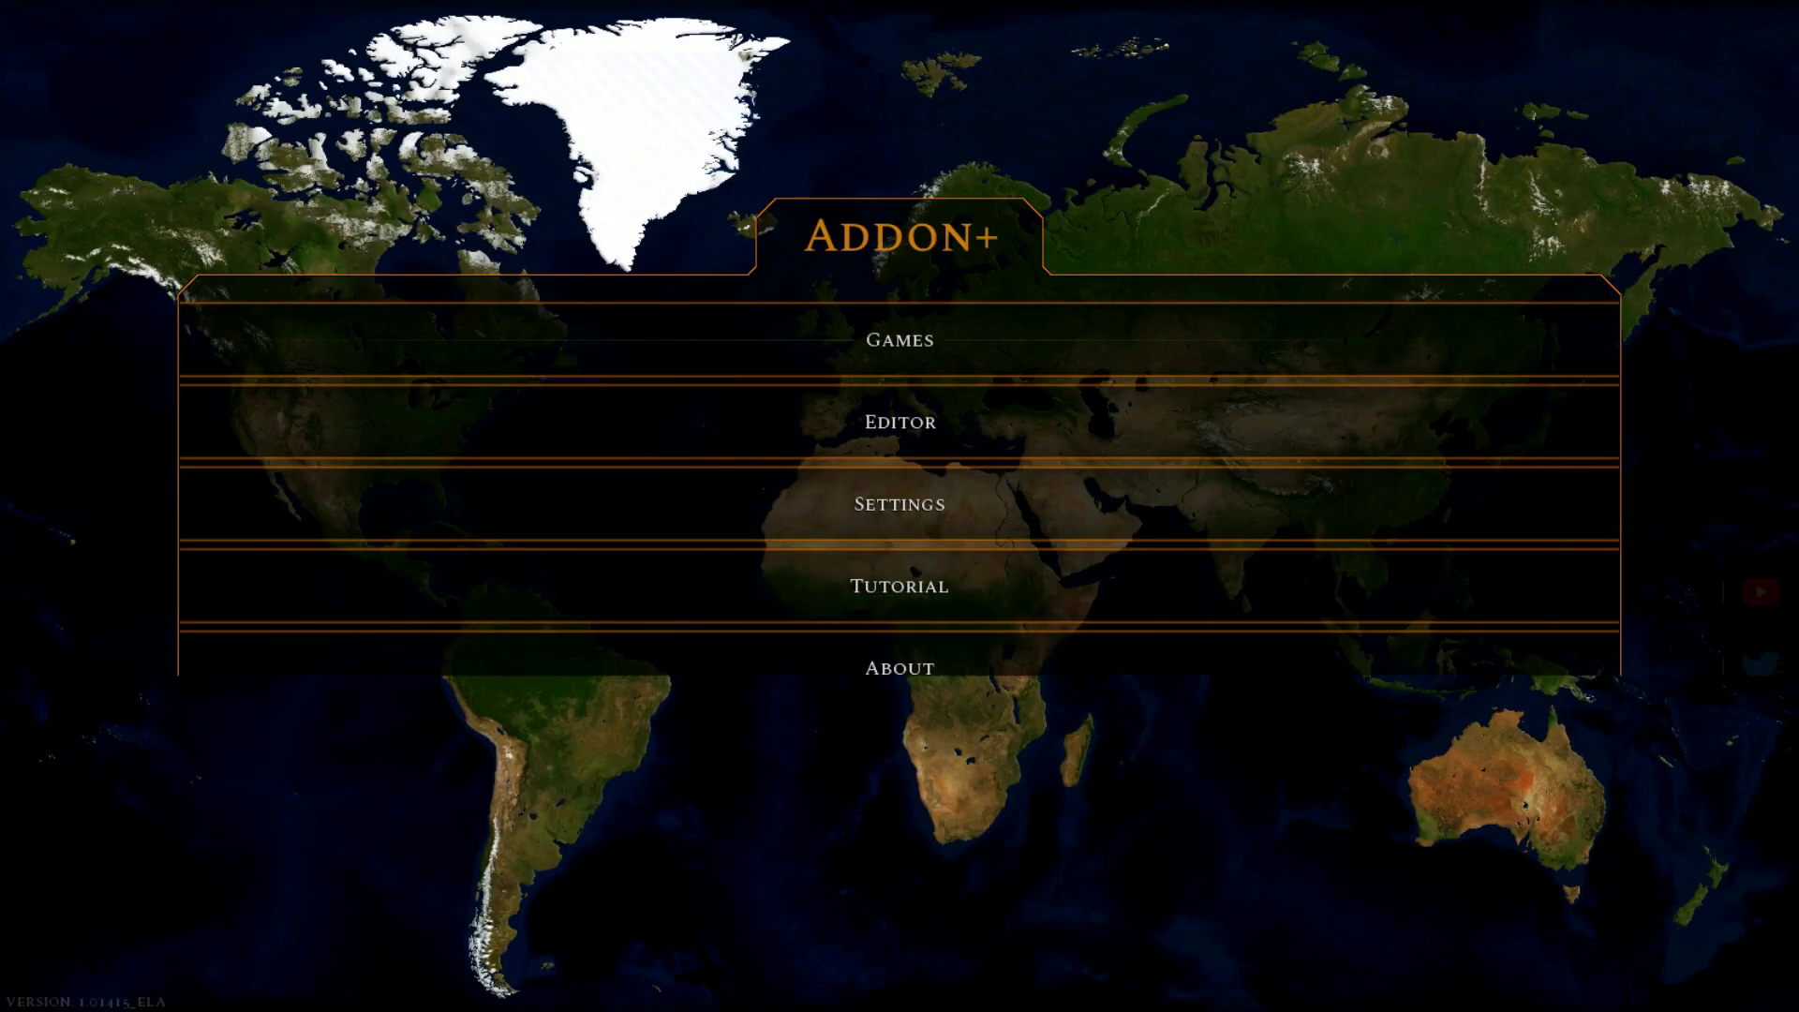
{"action": "left_click", "coordinate": [900, 751]}
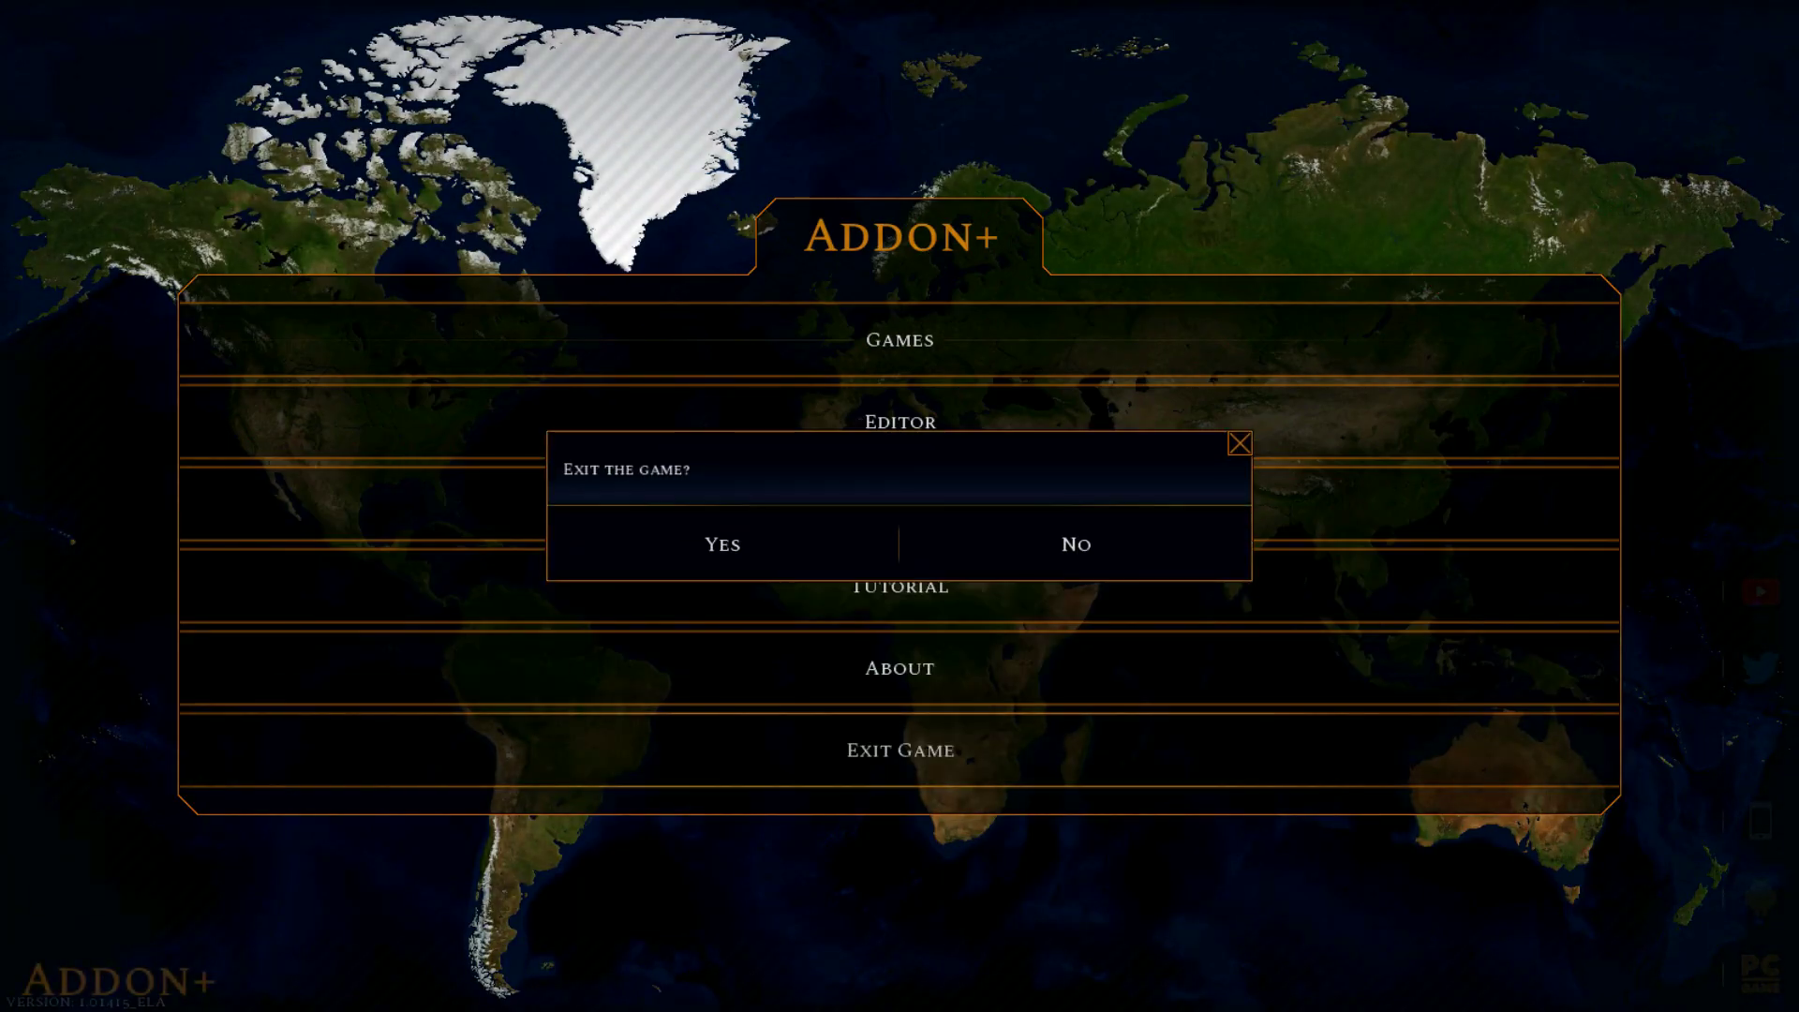
{"action": "left_click", "coordinate": [807, 544]}
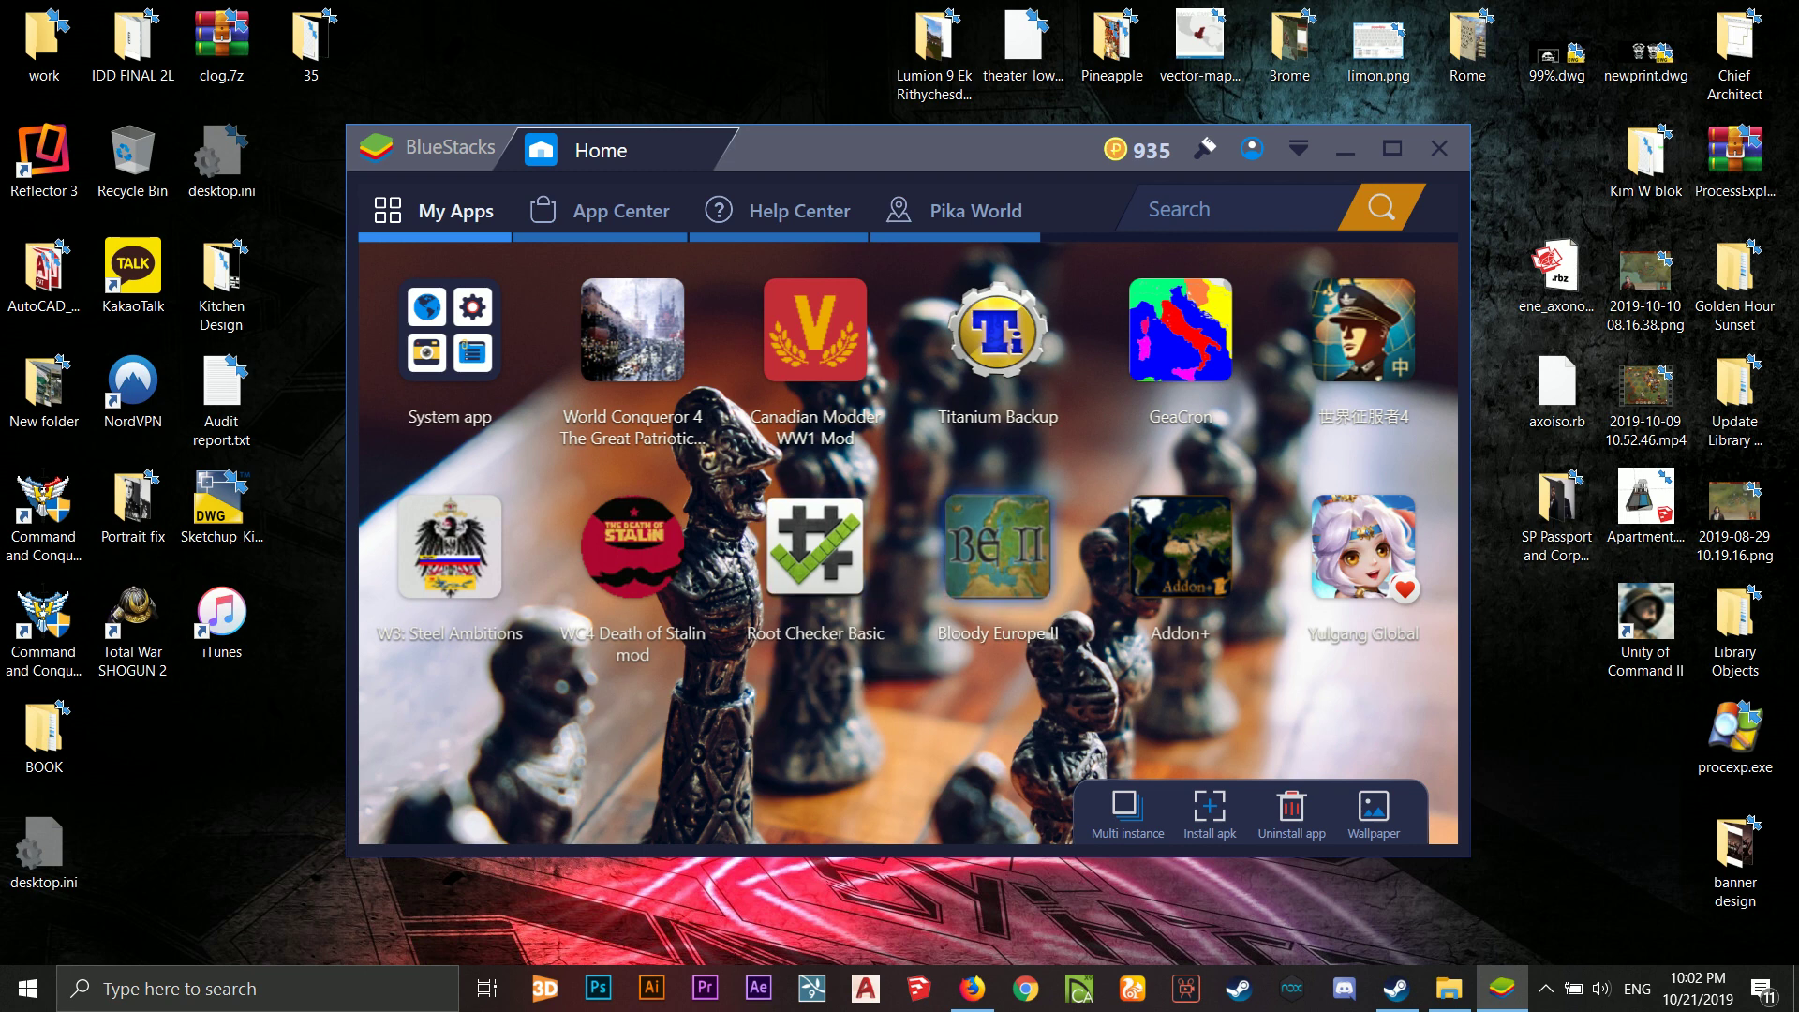
Launch Bloody Europe II in full screen with the system sound muted.
{"action": "left_click", "coordinate": [995, 562]}
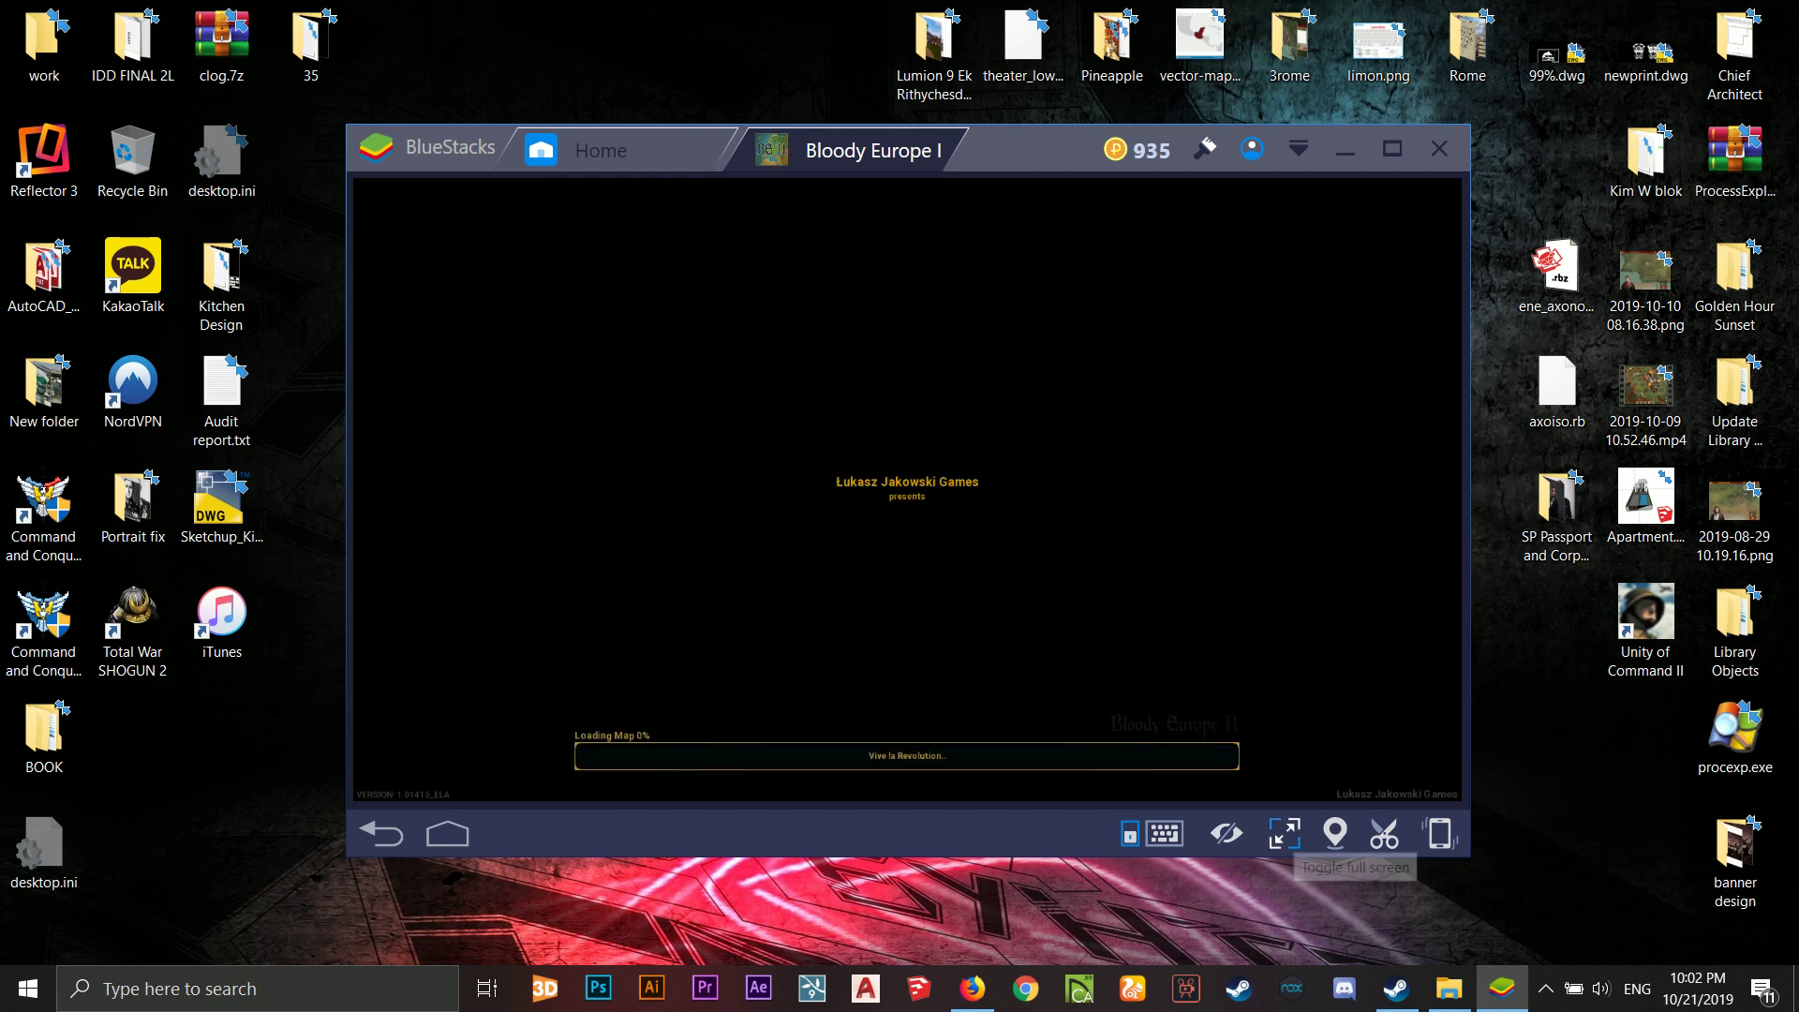
{"action": "left_click", "coordinate": [1284, 833]}
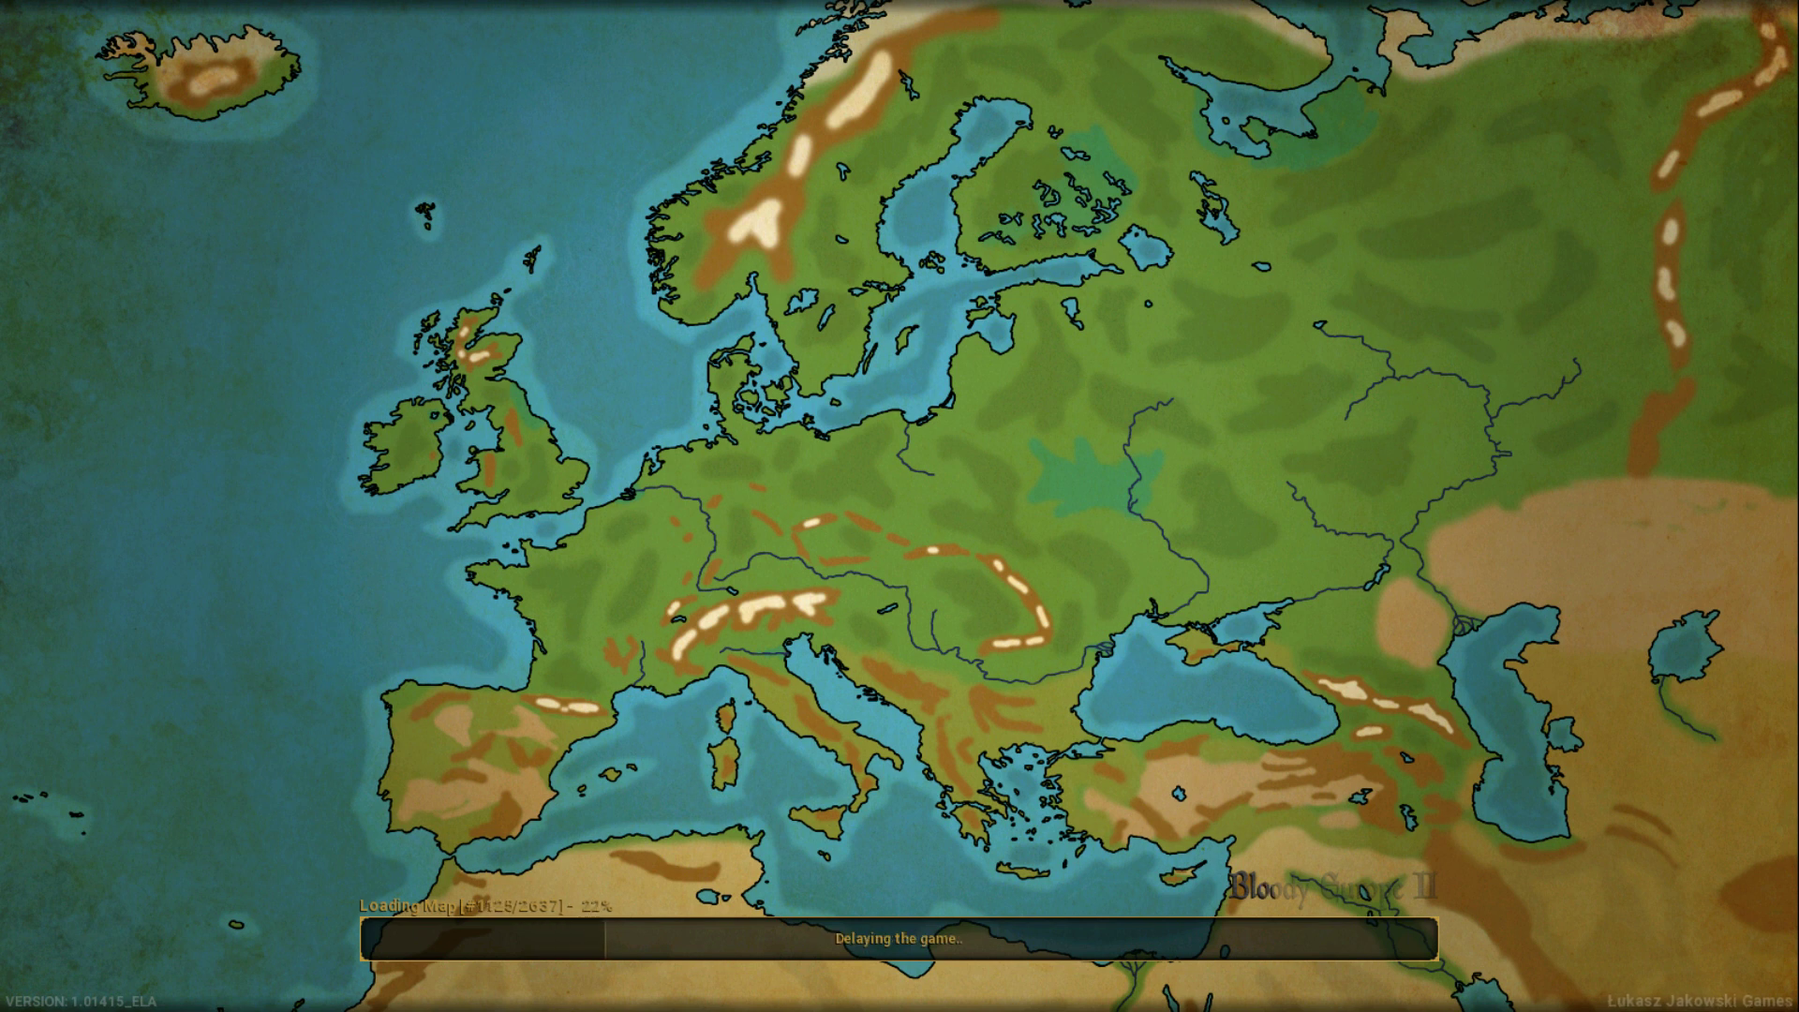
{"action": "key", "text": "XF86AudioMute"}
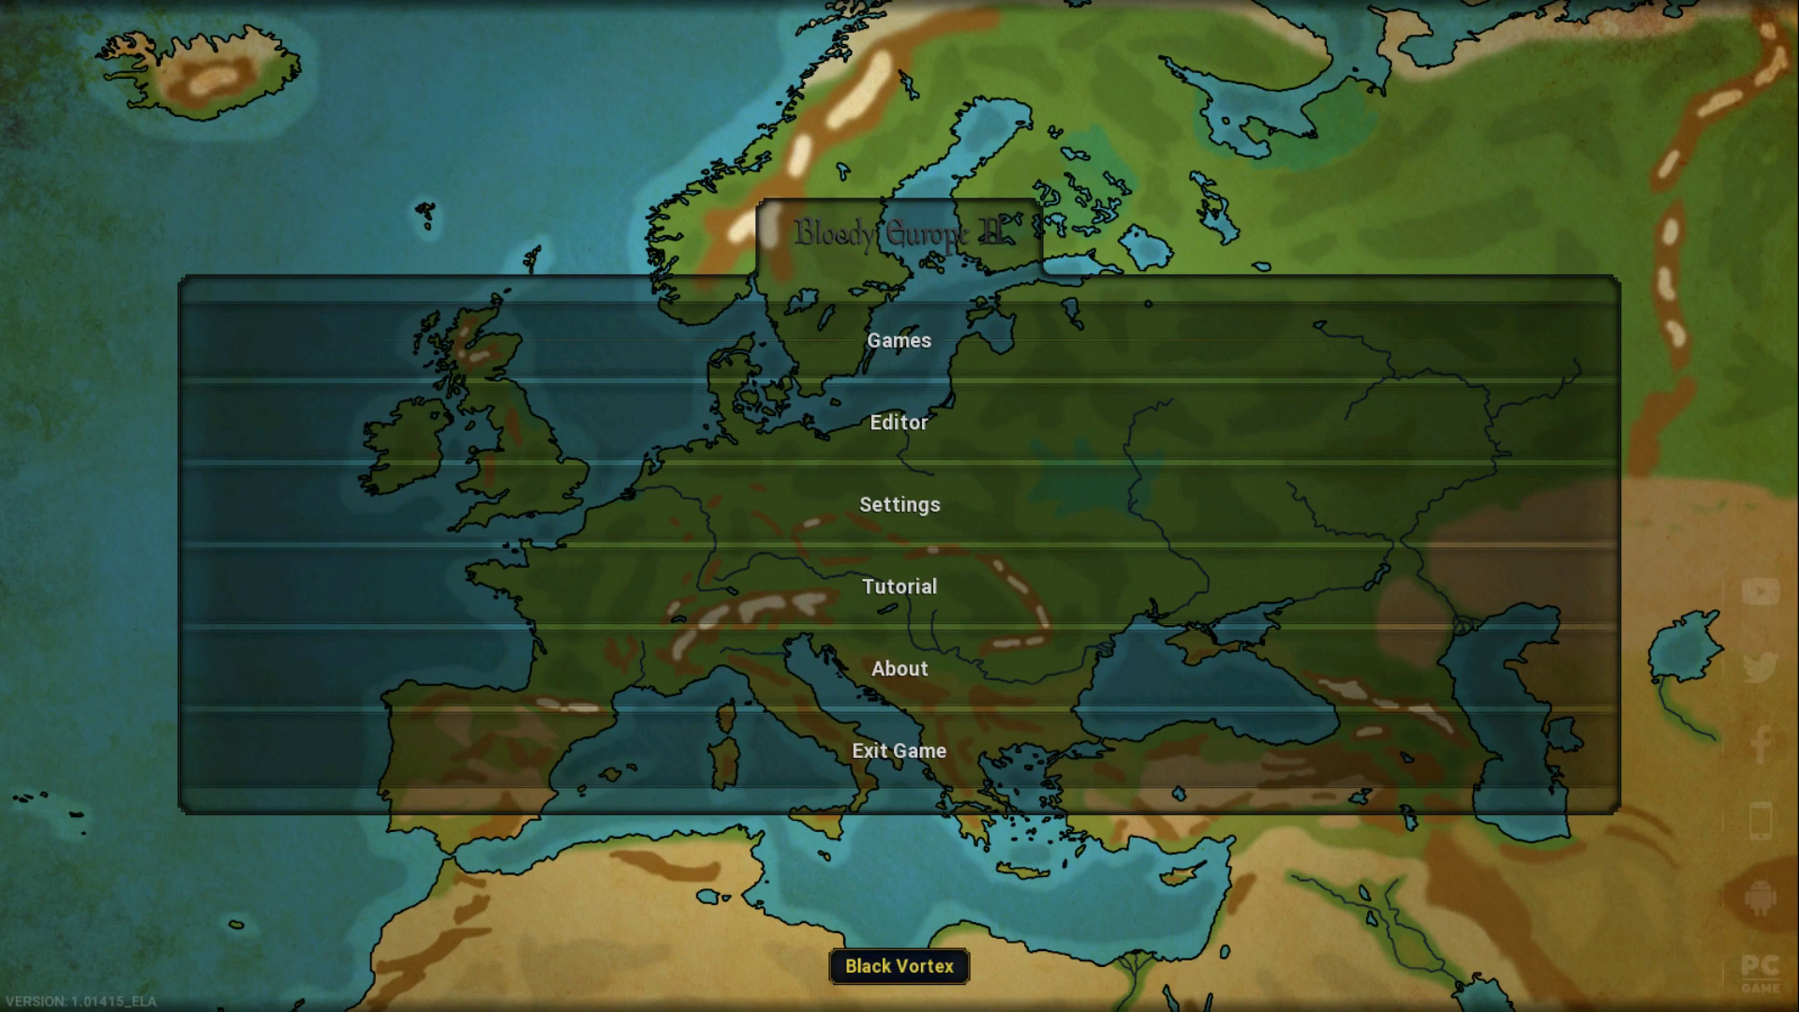
Open the new game setup in Bloody Europe II.
{"action": "left_click", "coordinate": [899, 340]}
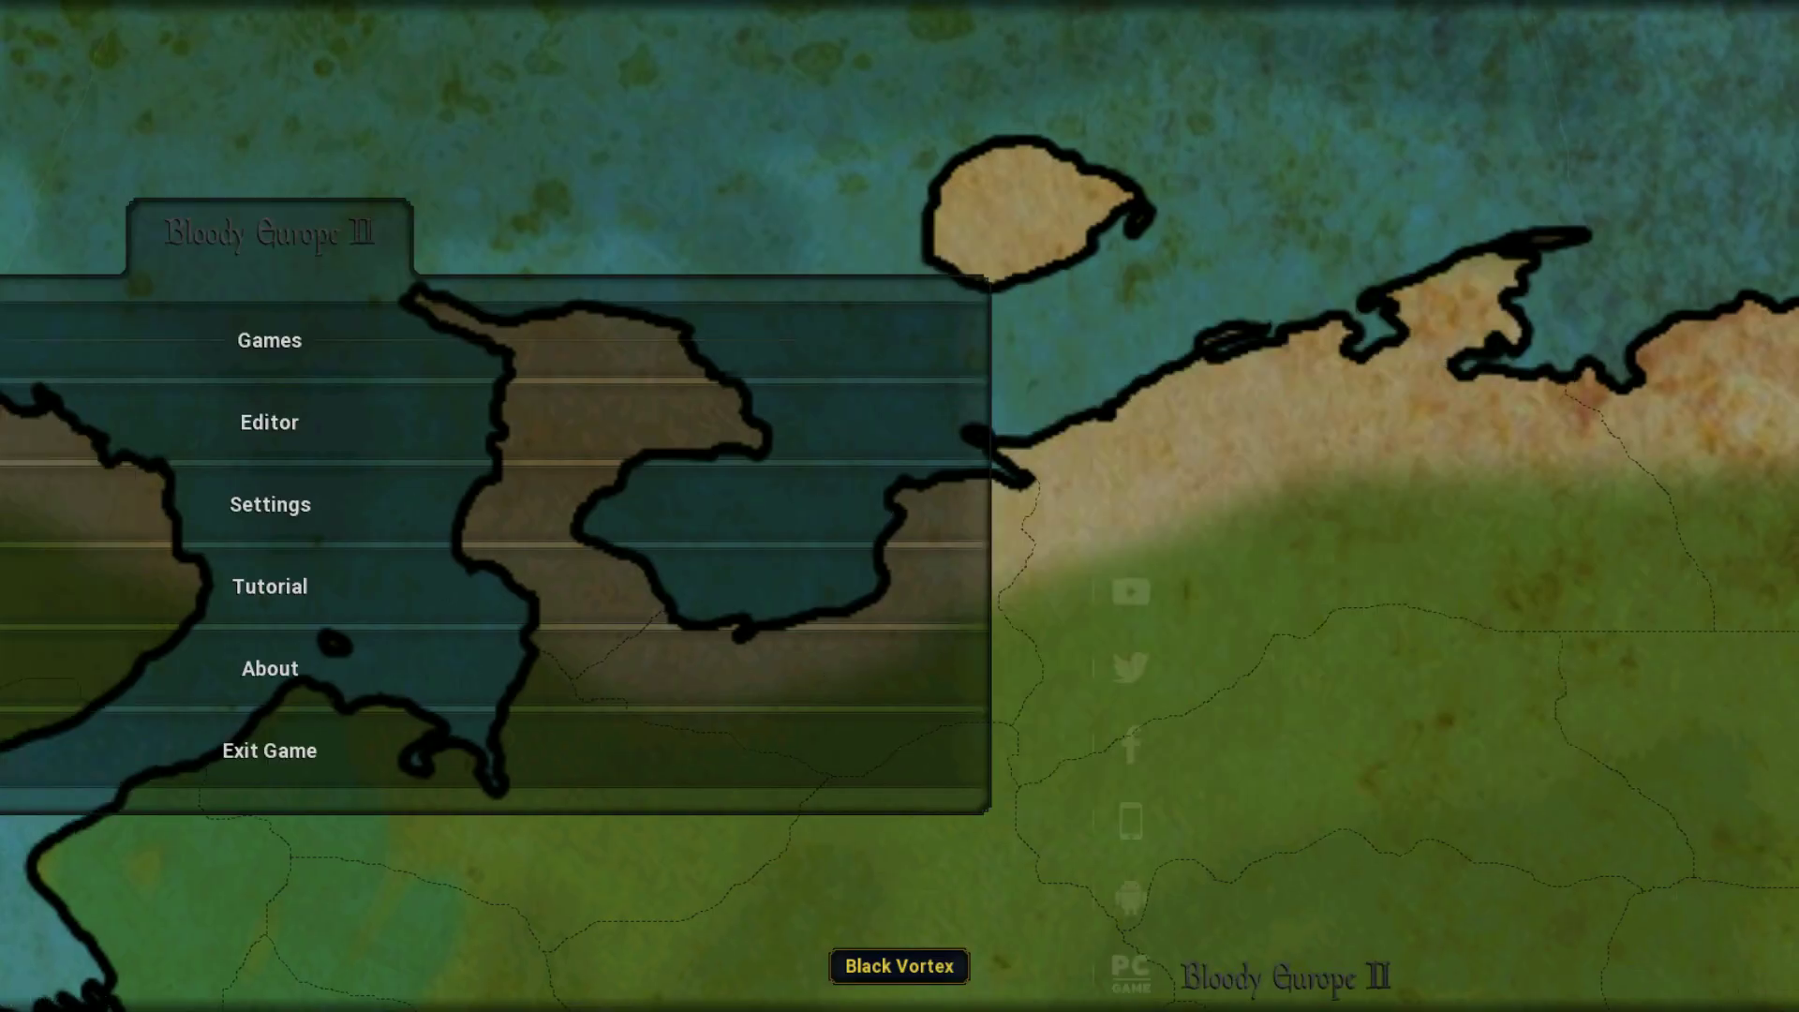
{"action": "left_click", "coordinate": [1595, 974]}
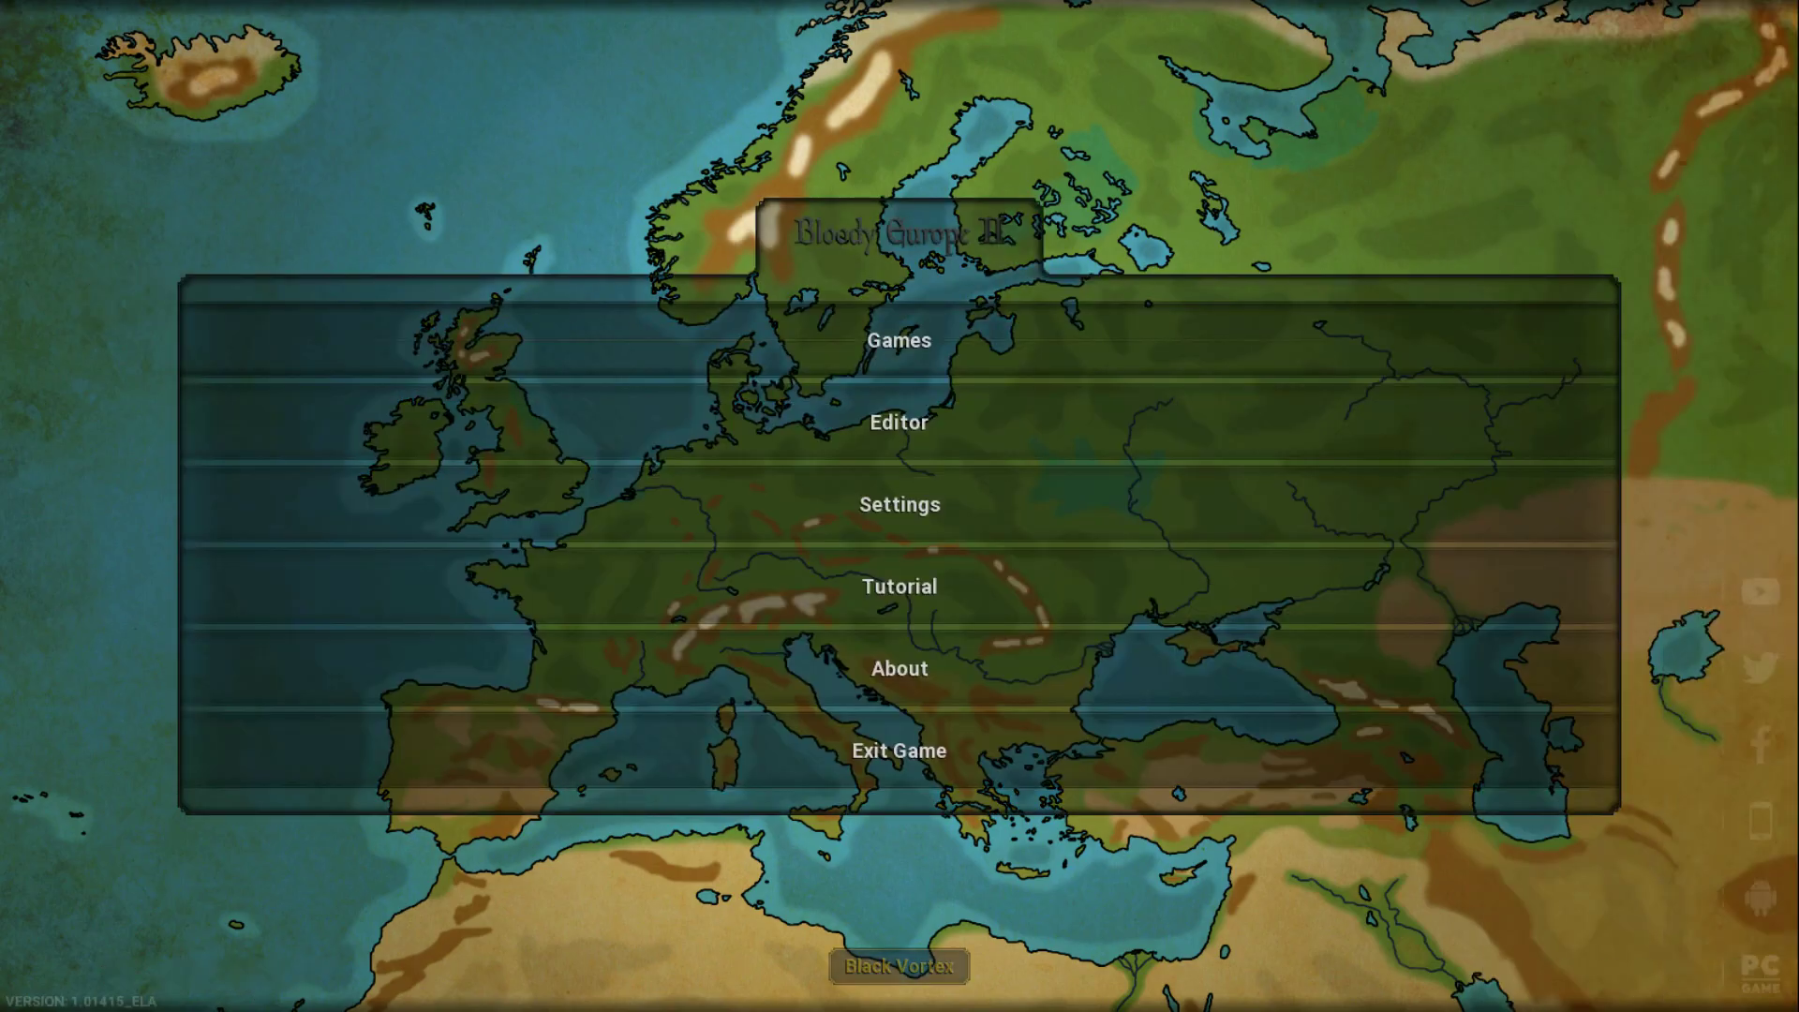
{"action": "left_click", "coordinate": [899, 340]}
{"action": "left_click", "coordinate": [1595, 348]}
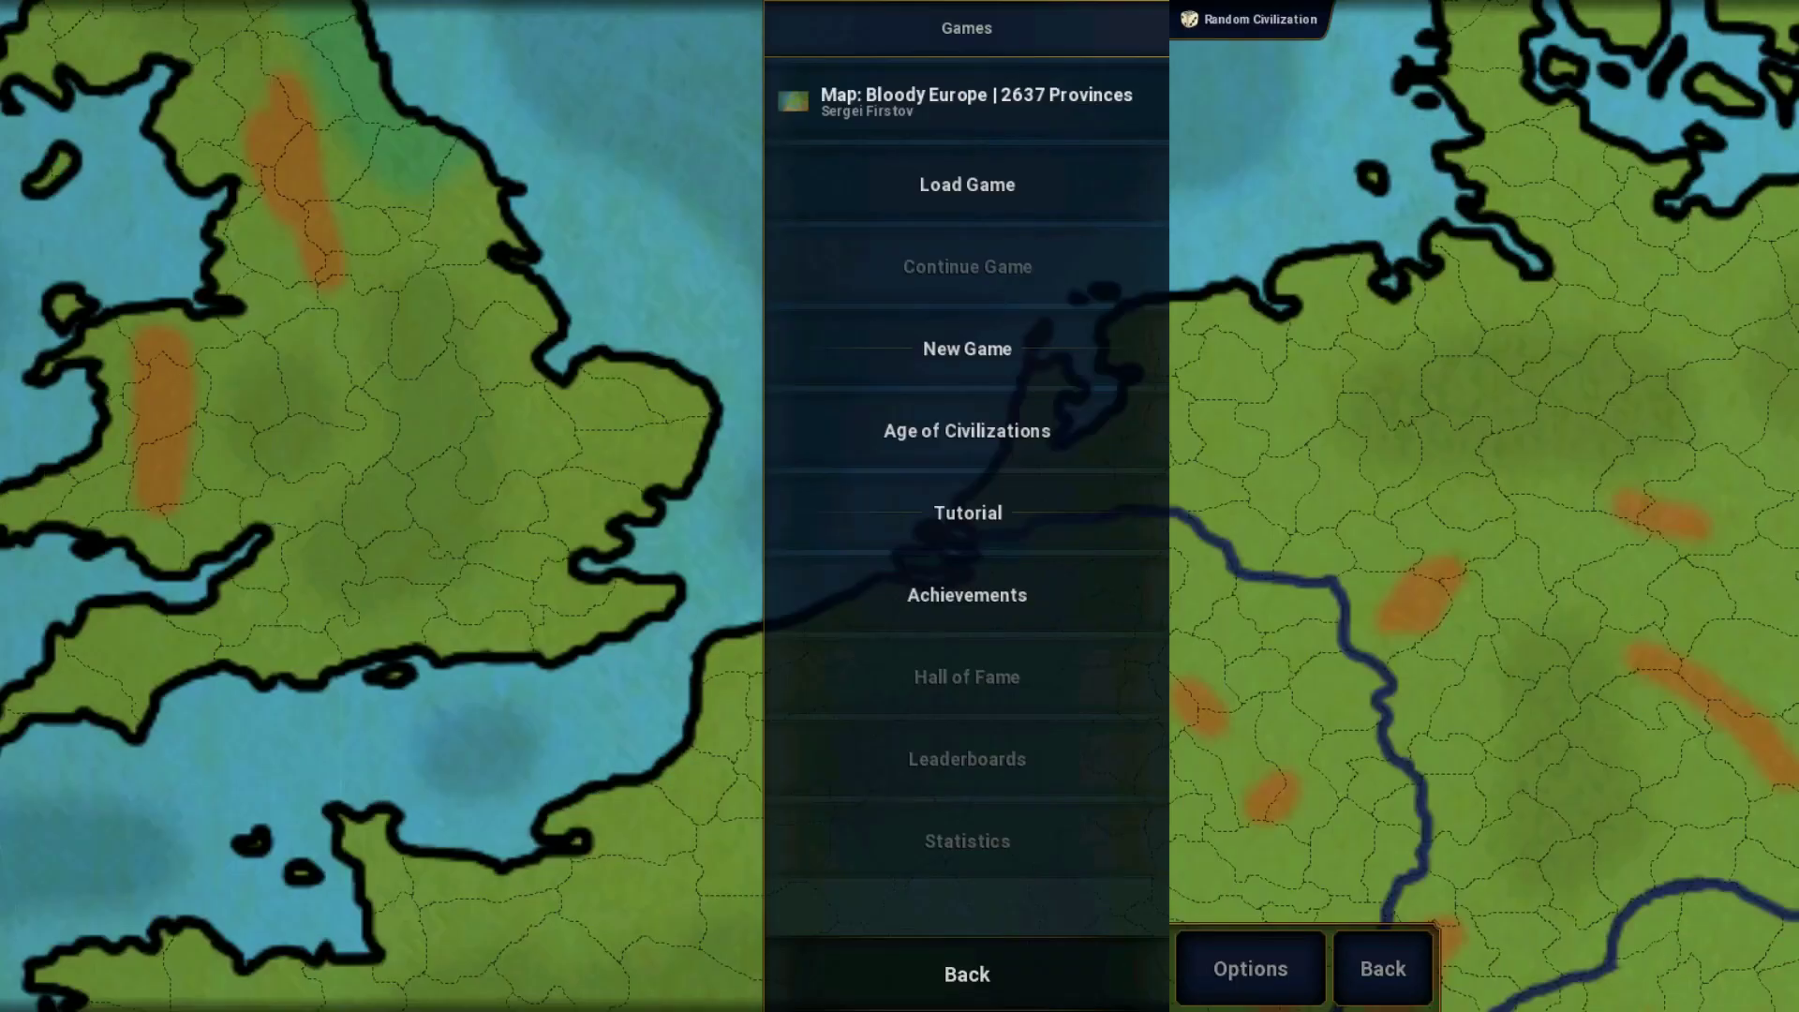
Browse the Bloody Europe II scenarios and preview Modern World (with millitary alliances) without loading it.
{"action": "left_click_drag", "start_coordinate": [866, 403], "coordinate": [871, 178]}
{"action": "scroll", "coordinate": [872, 168], "scroll_direction": "up", "scroll_amount": 3}
{"action": "left_click", "coordinate": [825, 43]}
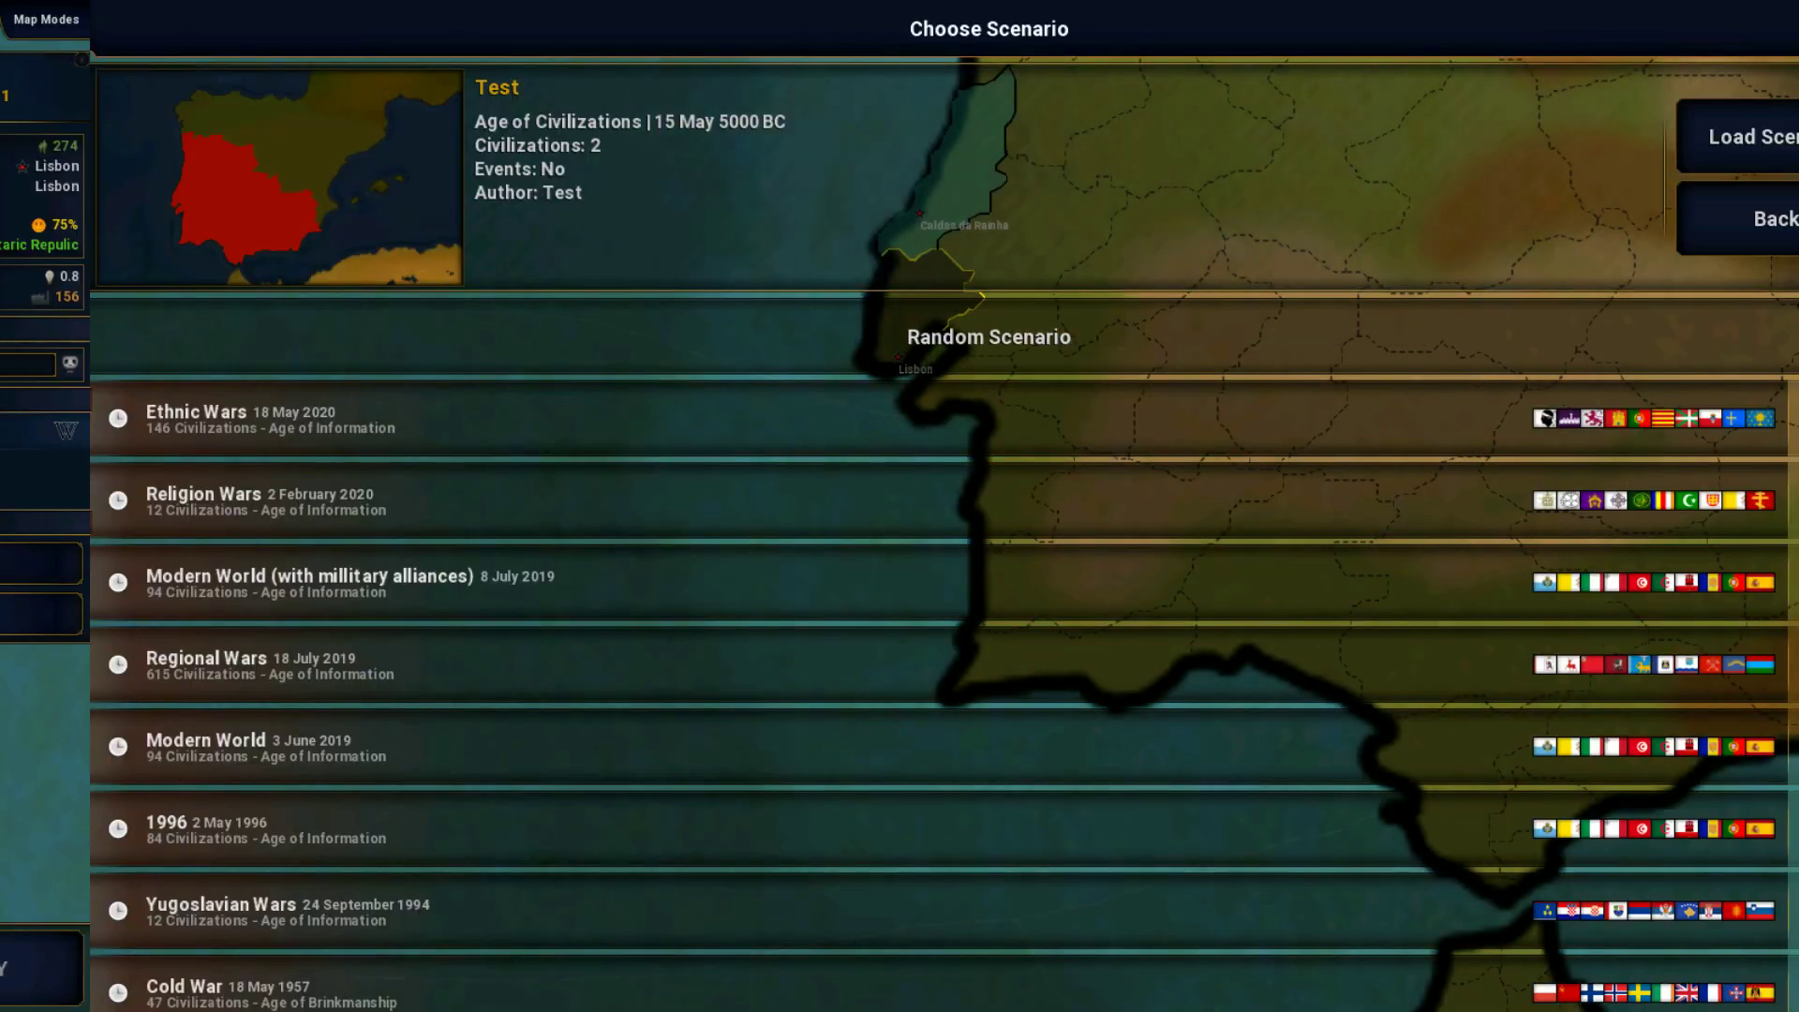
{"action": "scroll", "coordinate": [281, 422], "scroll_direction": "down", "scroll_amount": 1}
{"action": "left_click", "coordinate": [281, 466]}
{"action": "left_click", "coordinate": [412, 403]}
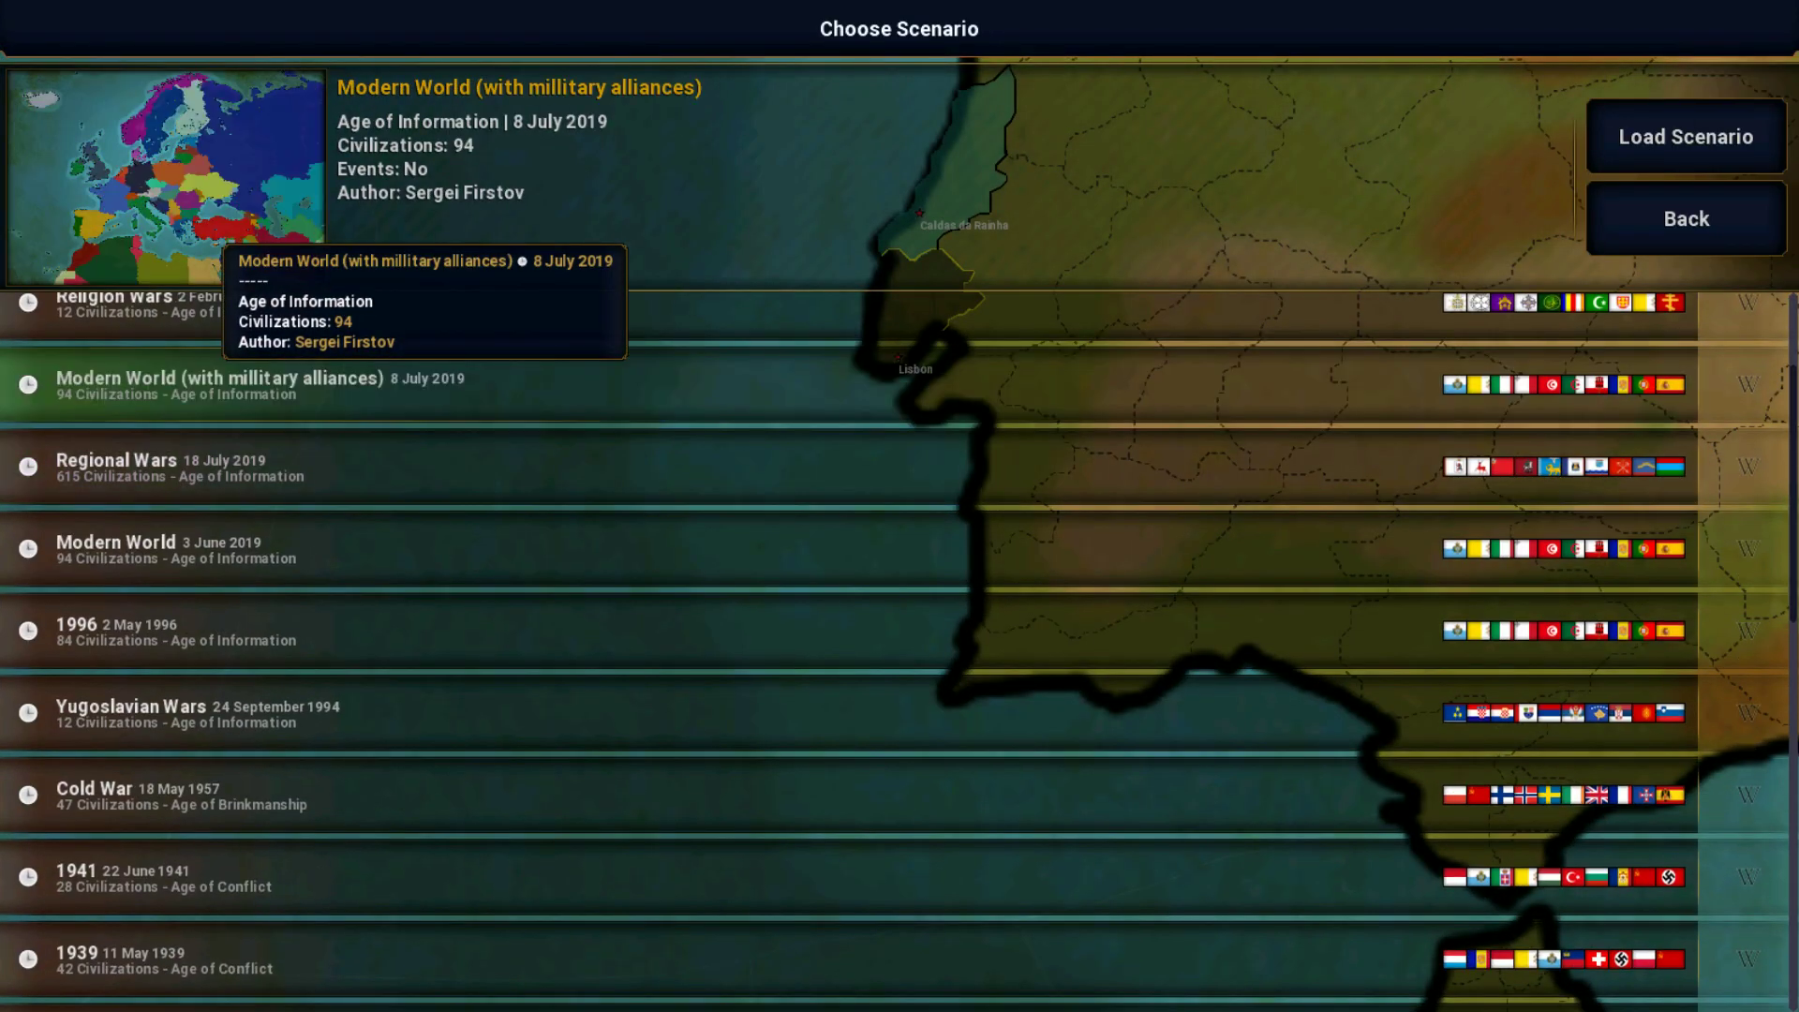
{"action": "left_click", "coordinate": [1686, 220]}
Exit Bloody Europe II and close BlueStacks.
{"action": "left_click", "coordinate": [214, 968]}
{"action": "key", "text": "Escape"}
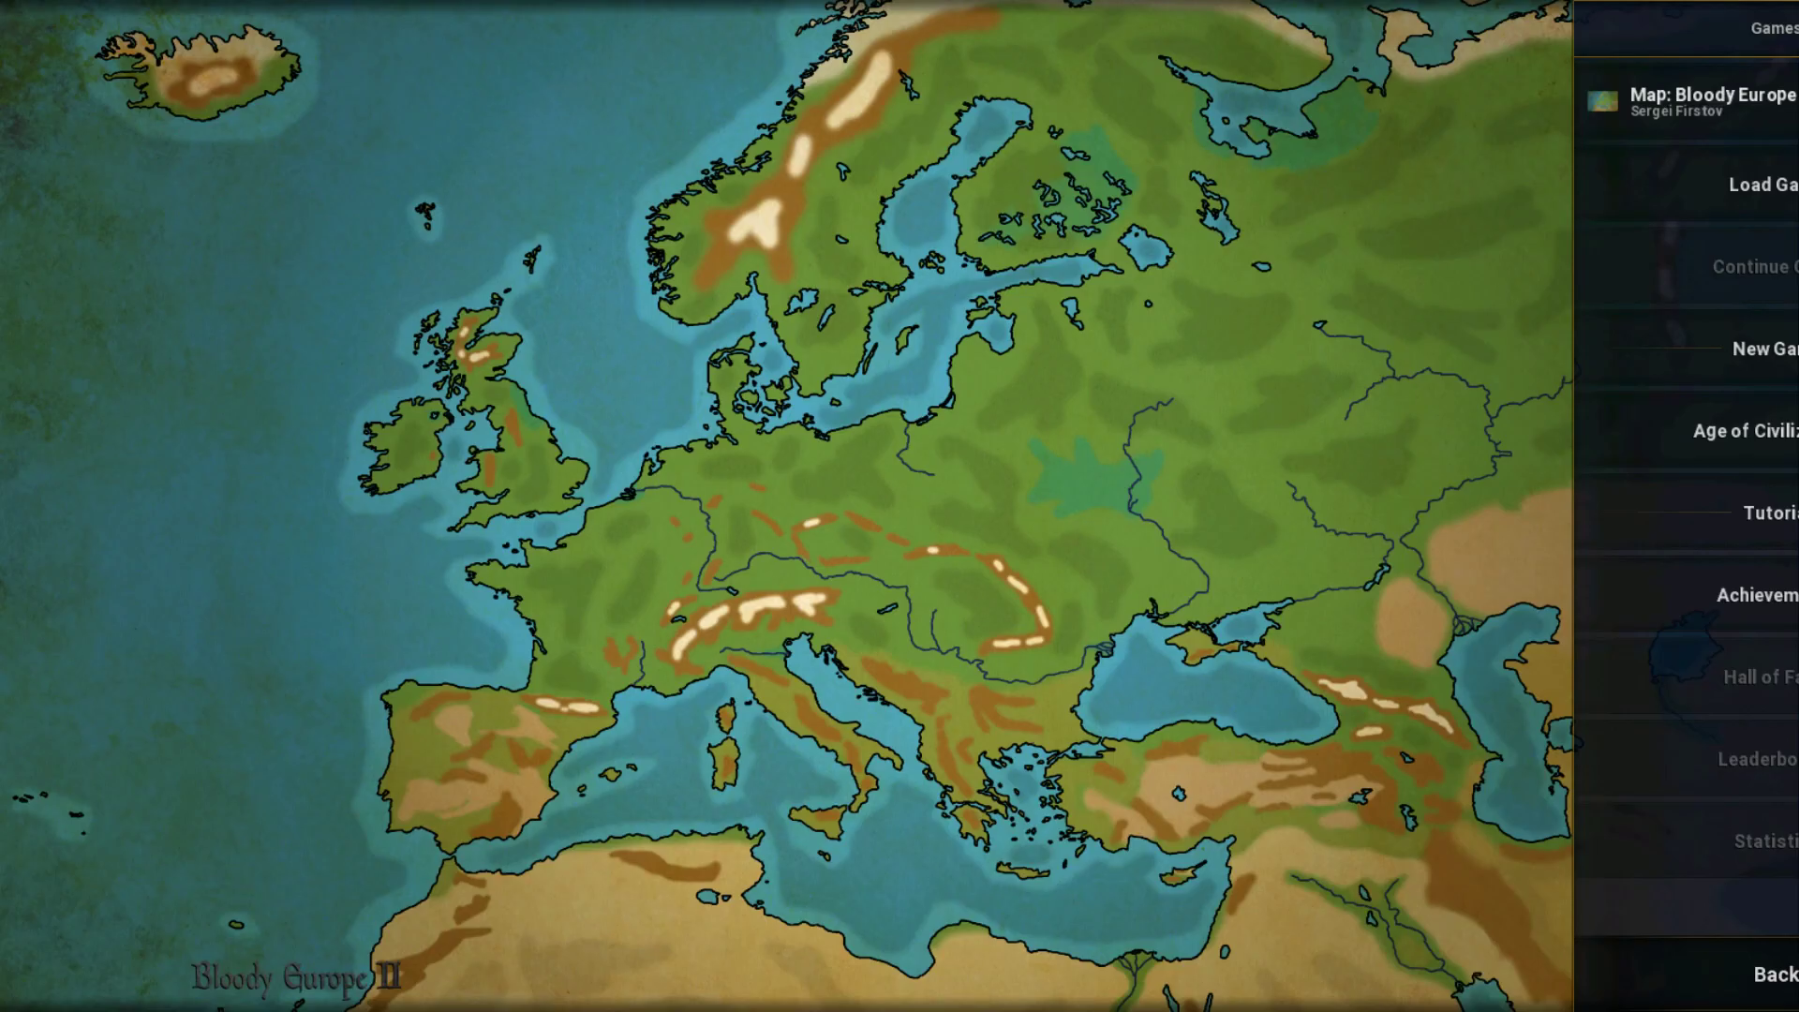
{"action": "key", "text": "Escape"}
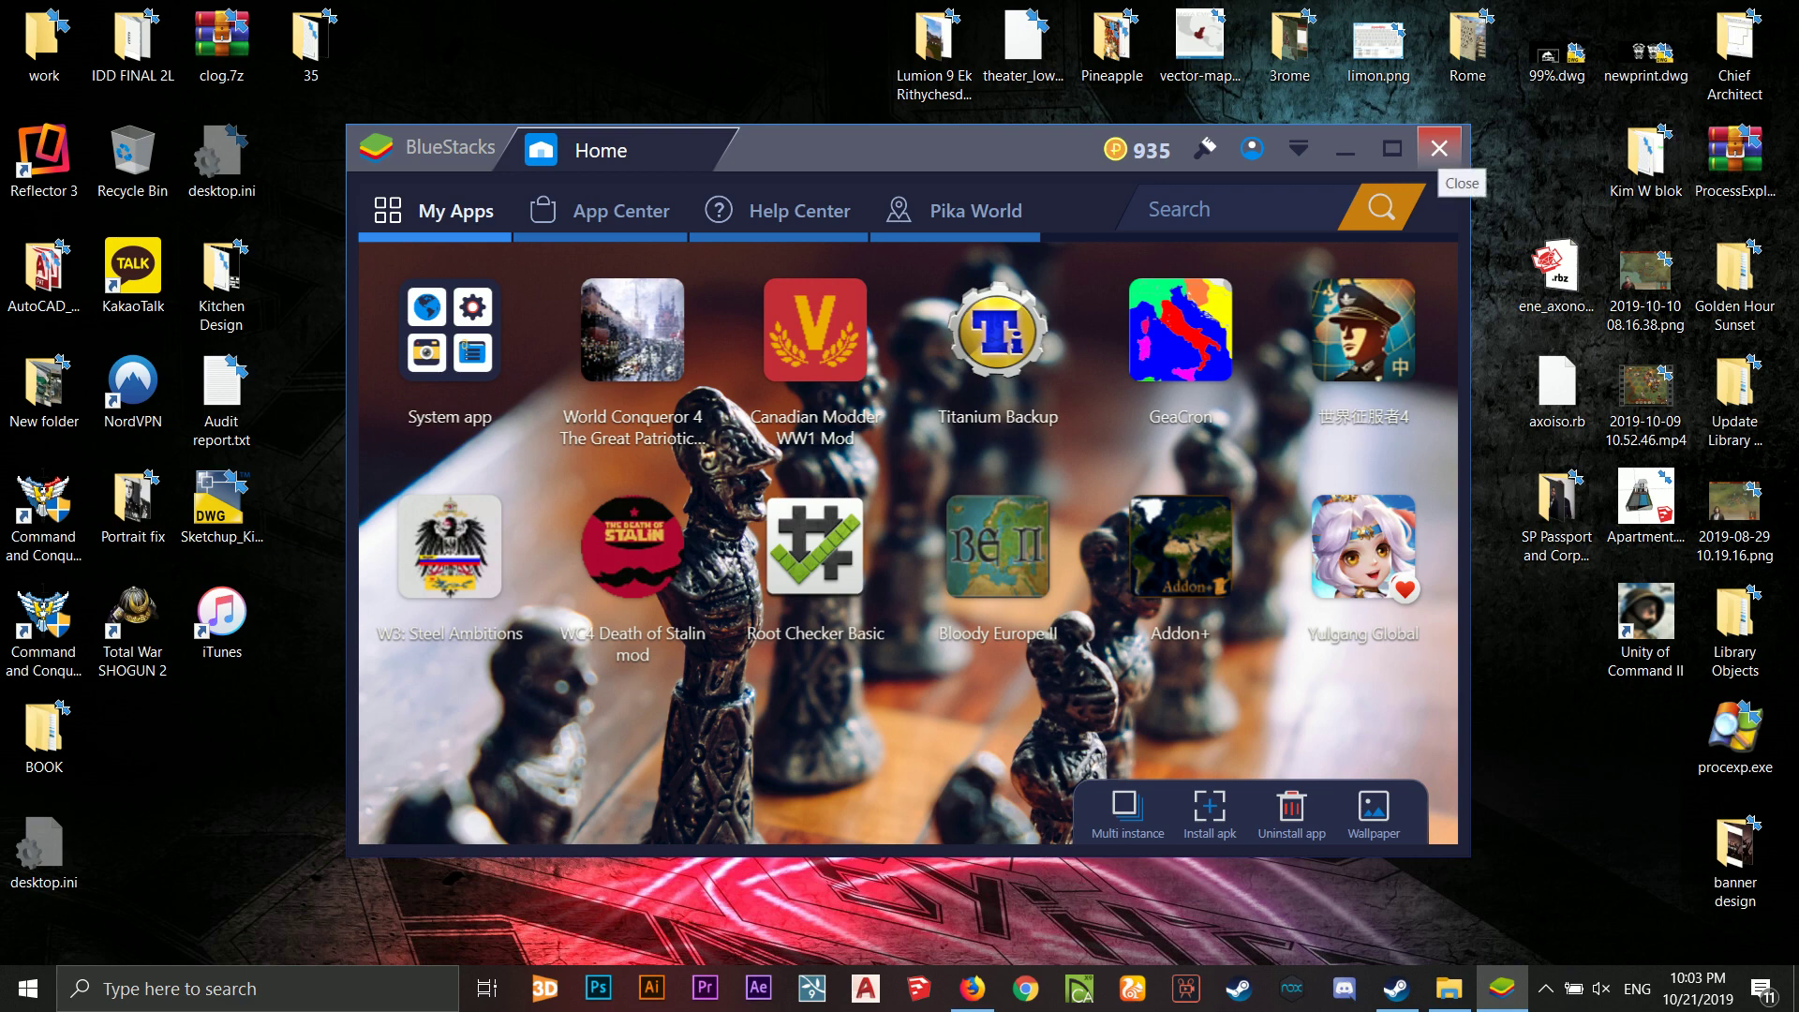
{"action": "left_click", "coordinate": [1439, 148]}
{"action": "left_click", "coordinate": [1004, 674]}
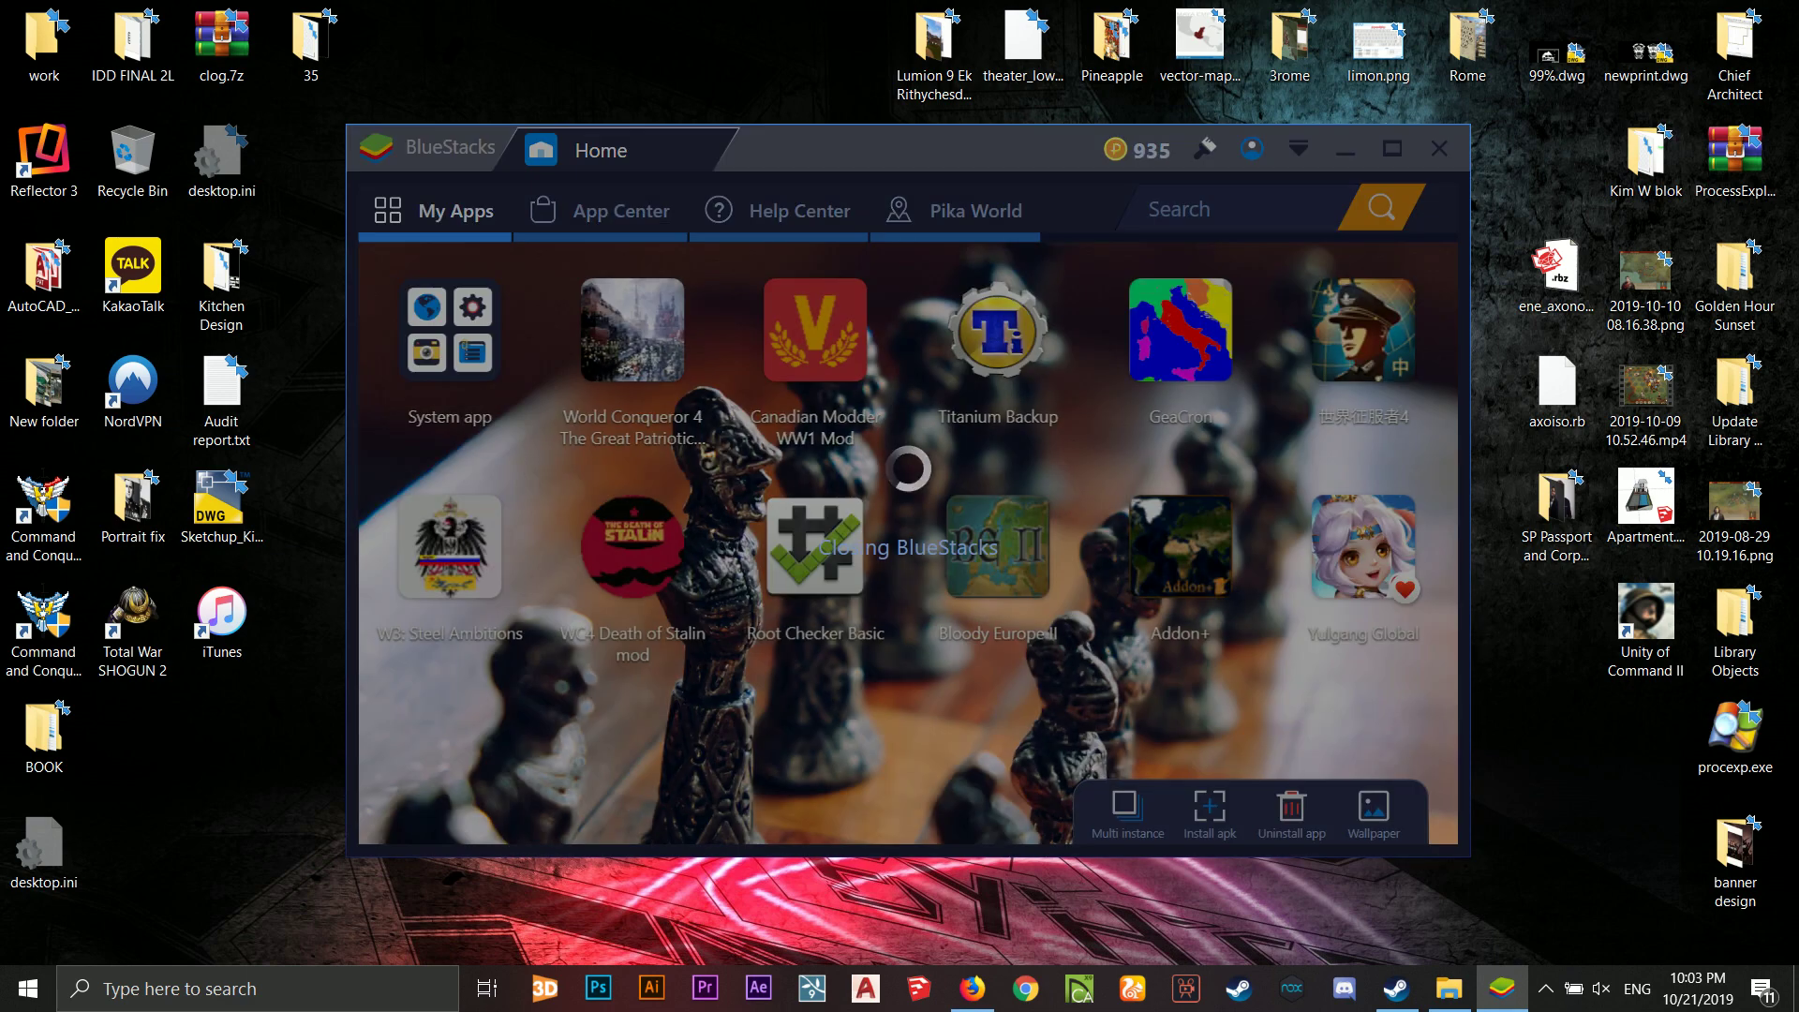